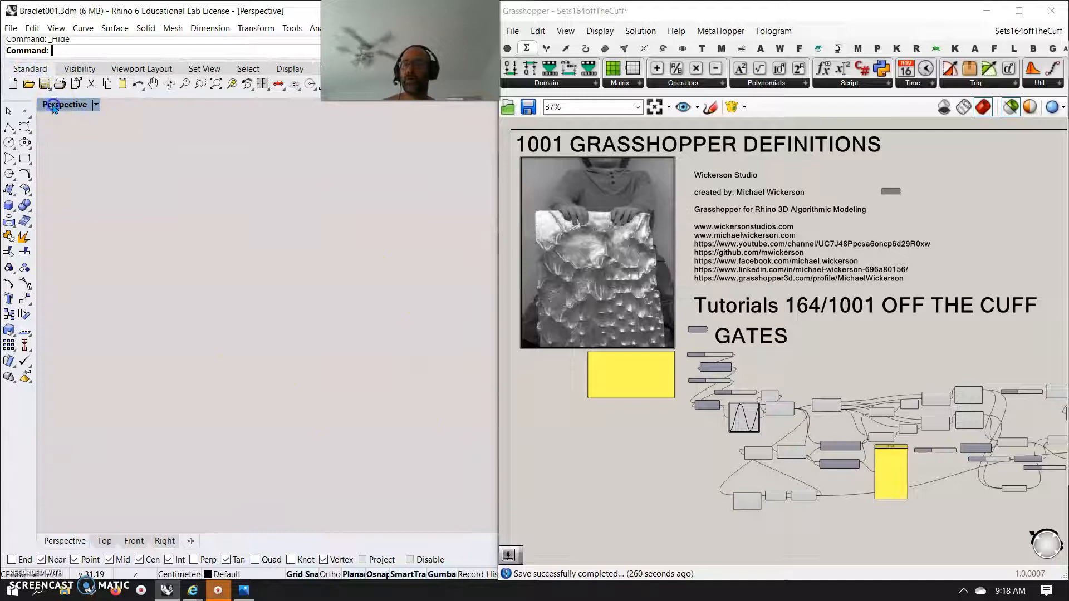
- Set the Perspective viewport to Shaded display mode and look over the existing GATES definition
click(139, 151)
right_drag(414, 377, 310, 369)
right_drag(694, 465, 535, 388)
drag(1003, 462, 521, 231)
right_drag(334, 334, 341, 377)
click(781, 451)
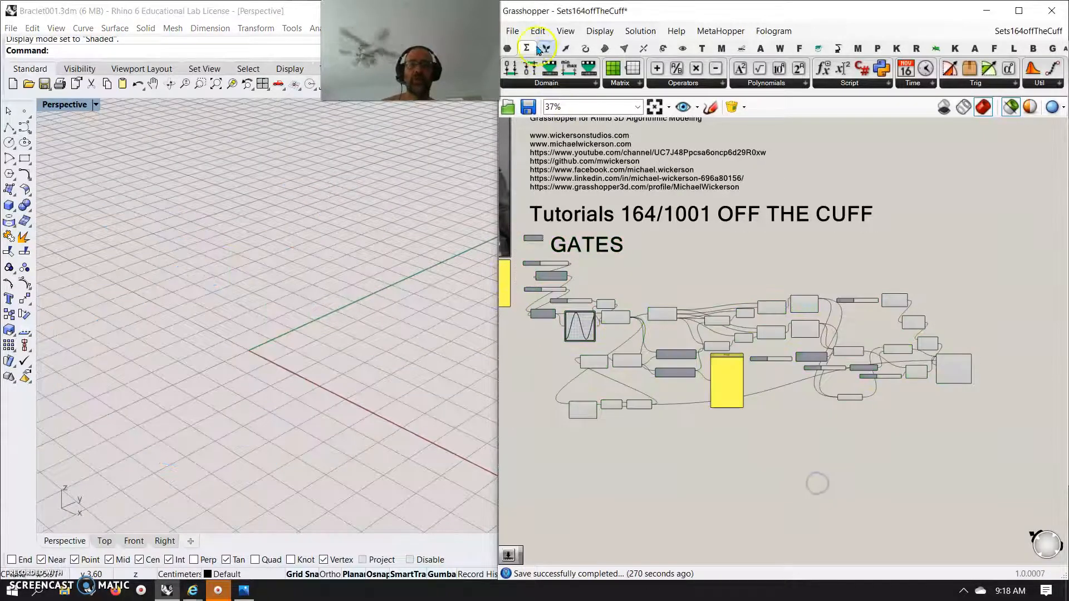
- Save the Grasshopper definition under the new file name Sets164boffTheCuff in the 1001GrasshopperDefinitions folder
click(512, 30)
click(562, 122)
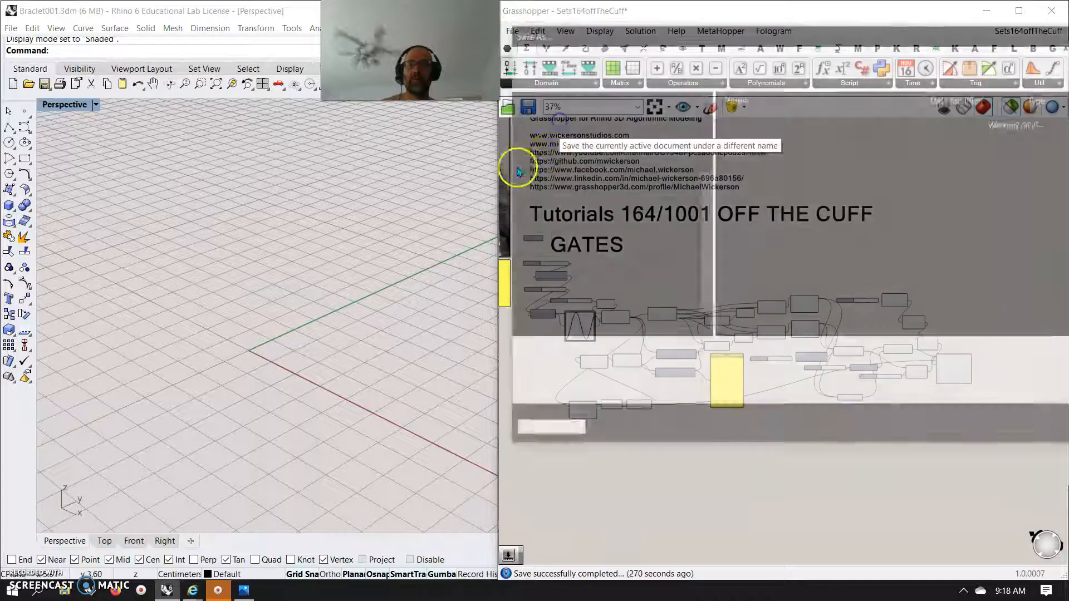
click(624, 355)
text(bofflTheCuff)
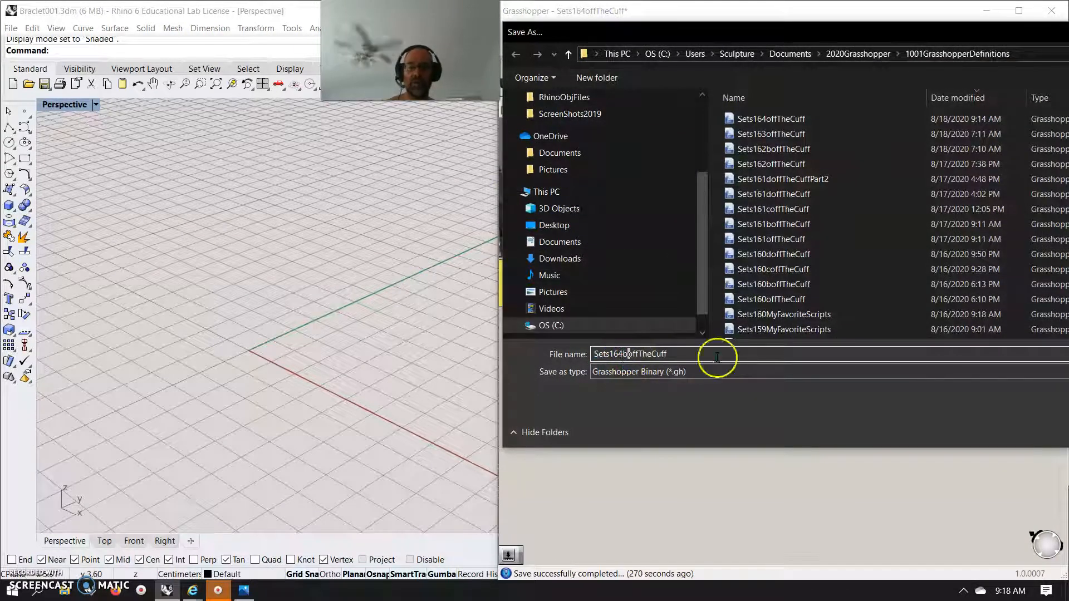
double_click(914, 32)
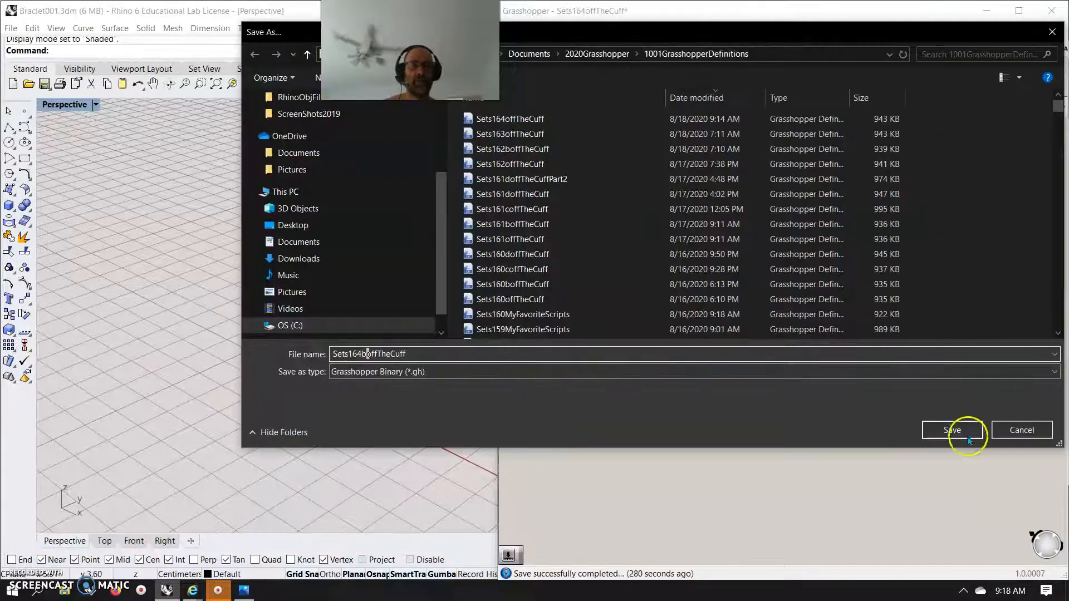
click(949, 431)
- Delete the old component network beneath the GATES heading, keeping the titles and the Exceptions component
drag(984, 438, 531, 273)
key(Delete)
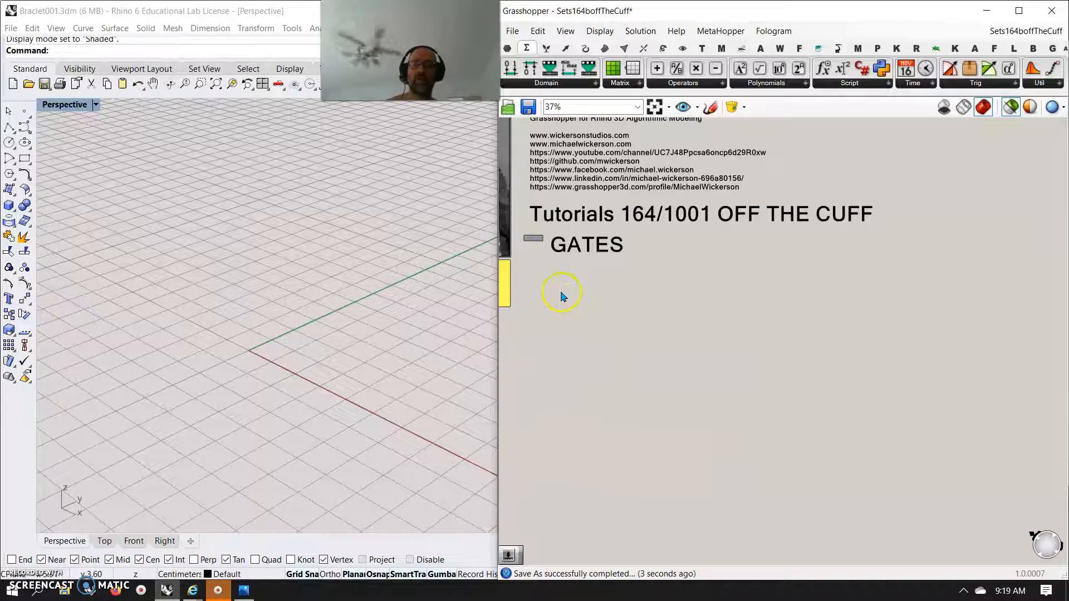
scroll(532, 247, up, 5)
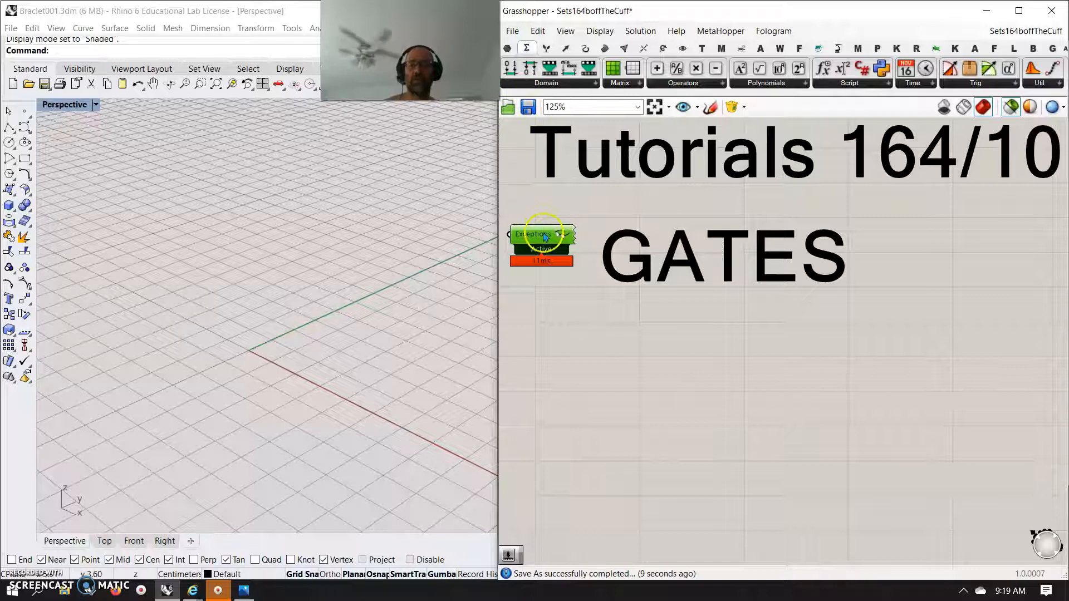
right_click(546, 194)
click(577, 234)
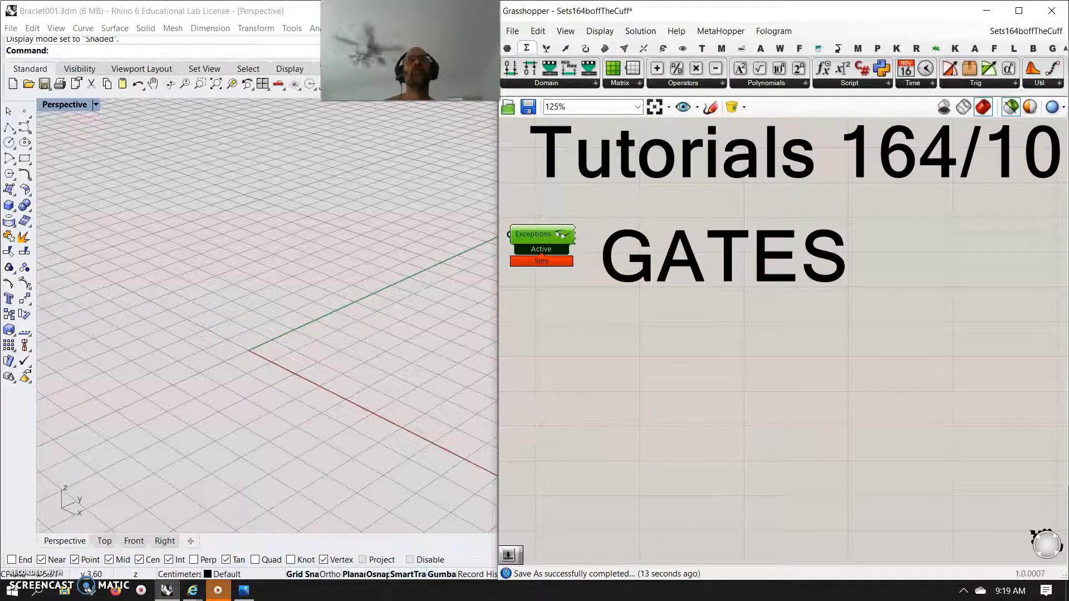
- Place a Construct Point and a Range component on the canvas, and connect the Range output to the X coordinate
click(565, 48)
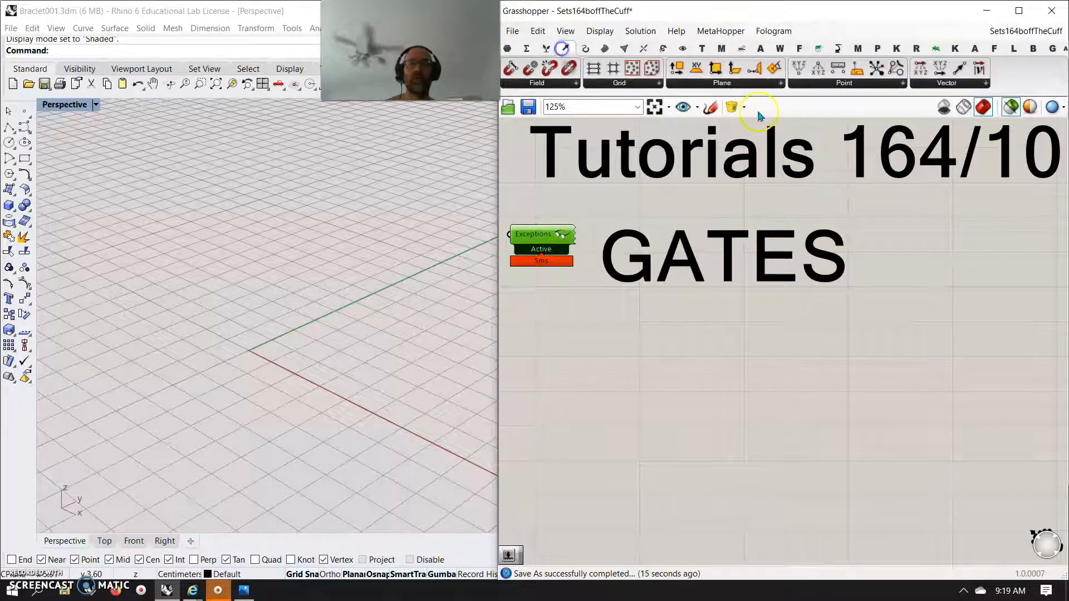
drag(797, 68, 927, 372)
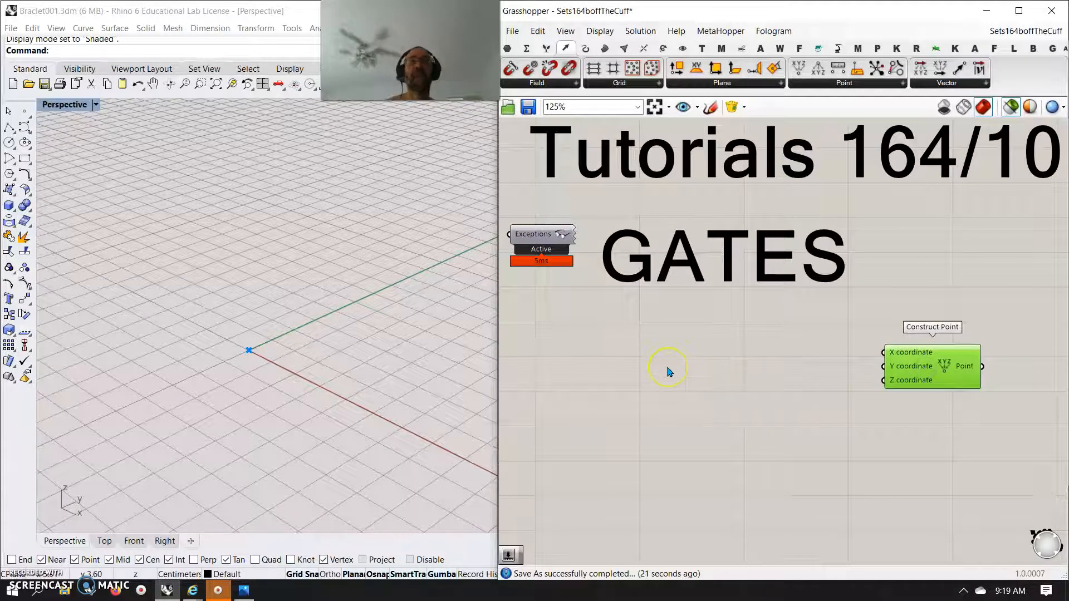
double_click(669, 372)
text(range)
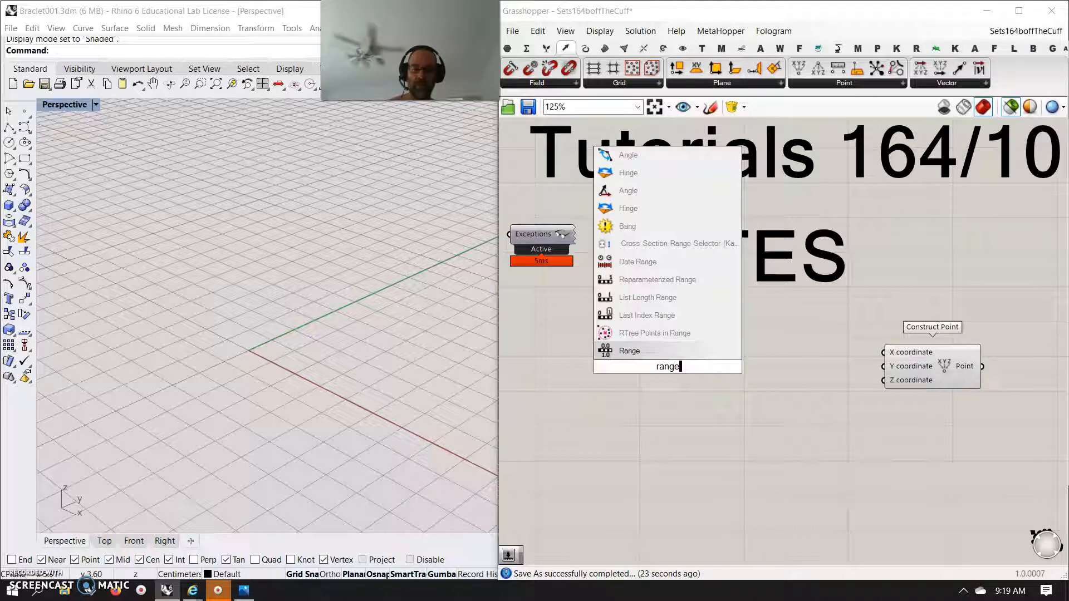
key(Return)
drag(711, 367, 896, 360)
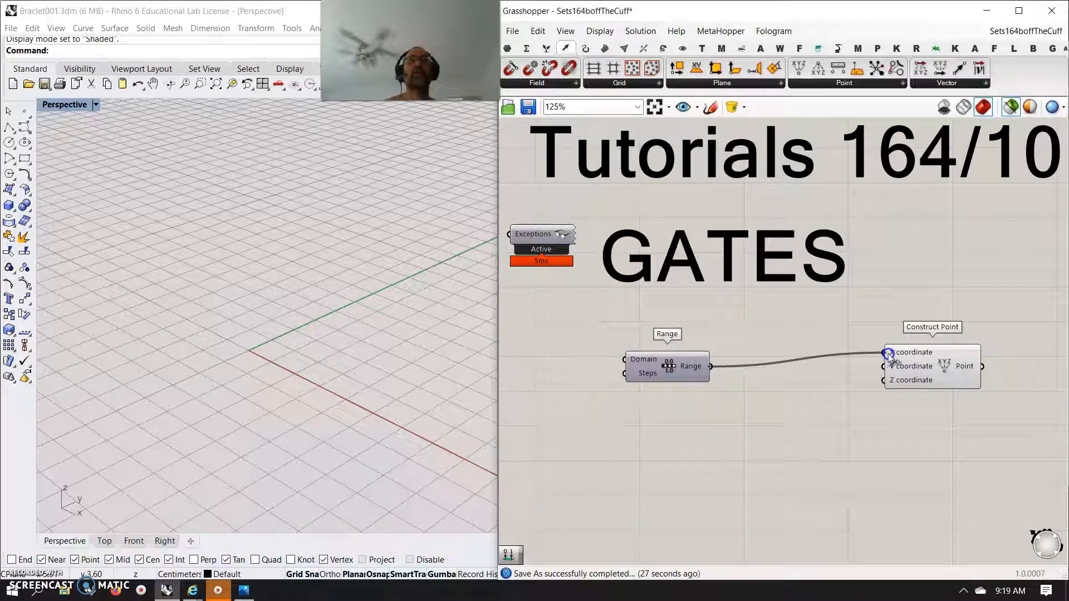
drag(690, 372, 691, 355)
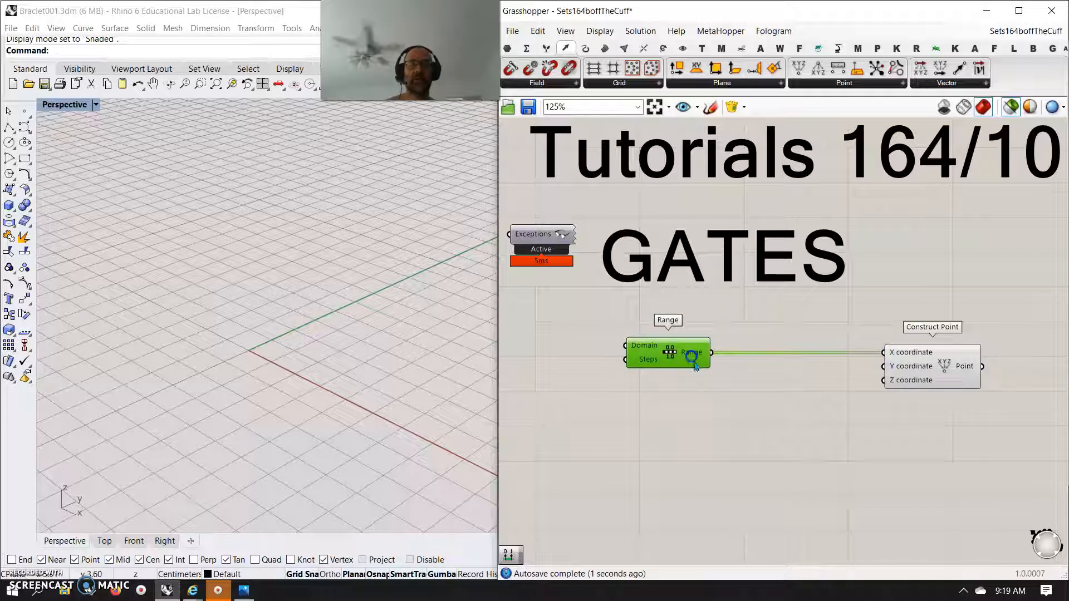
- Add a Graph Mapper below the Range component and set its graph type to Sine
double_click(764, 432)
text(grap)
click(741, 397)
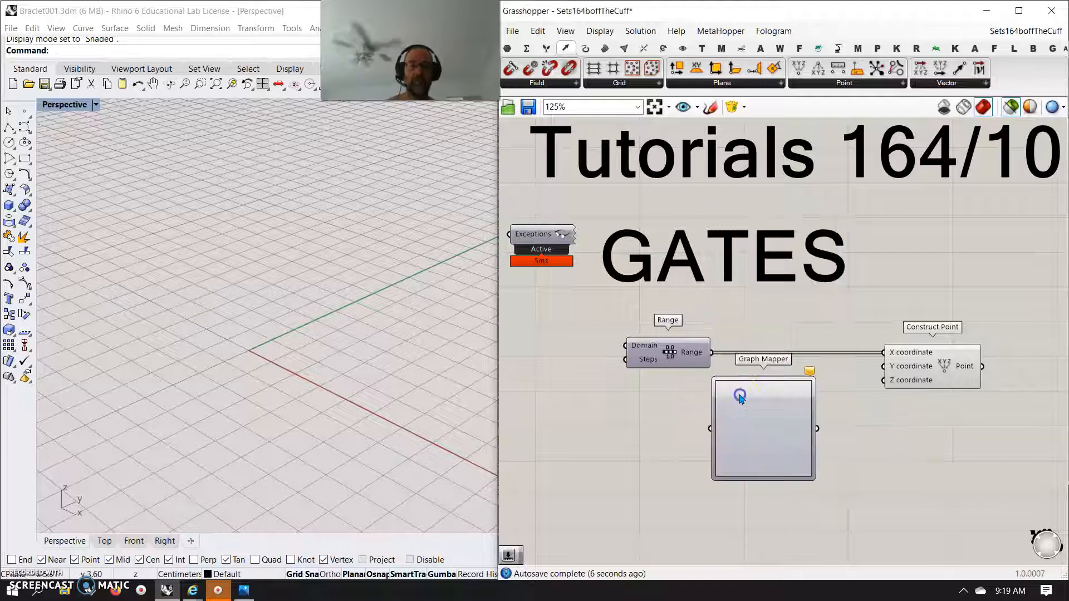
right_click(762, 429)
mouse_move(811, 554)
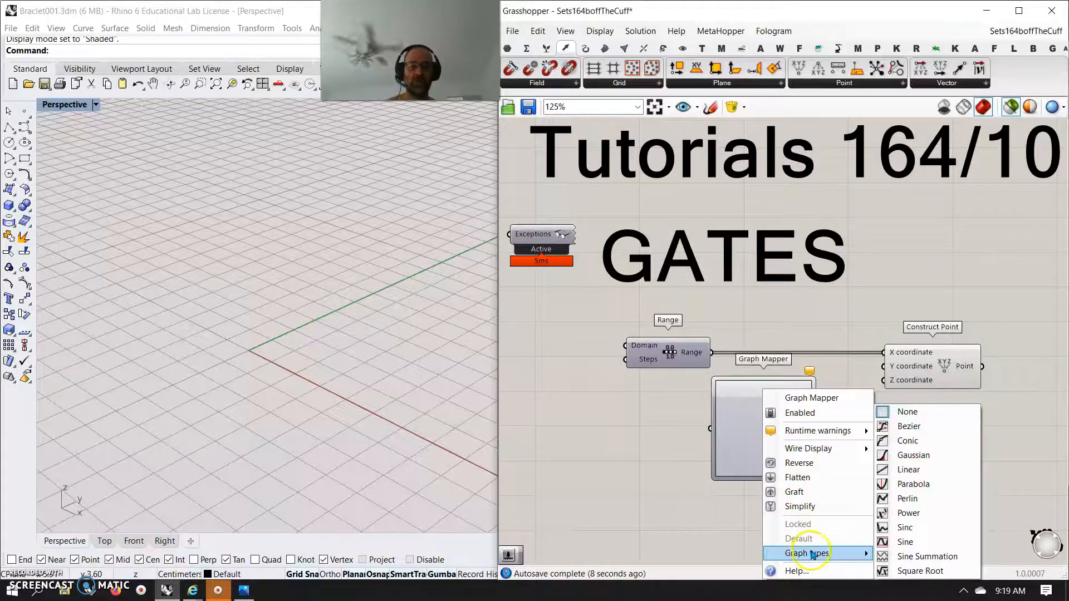
click(892, 545)
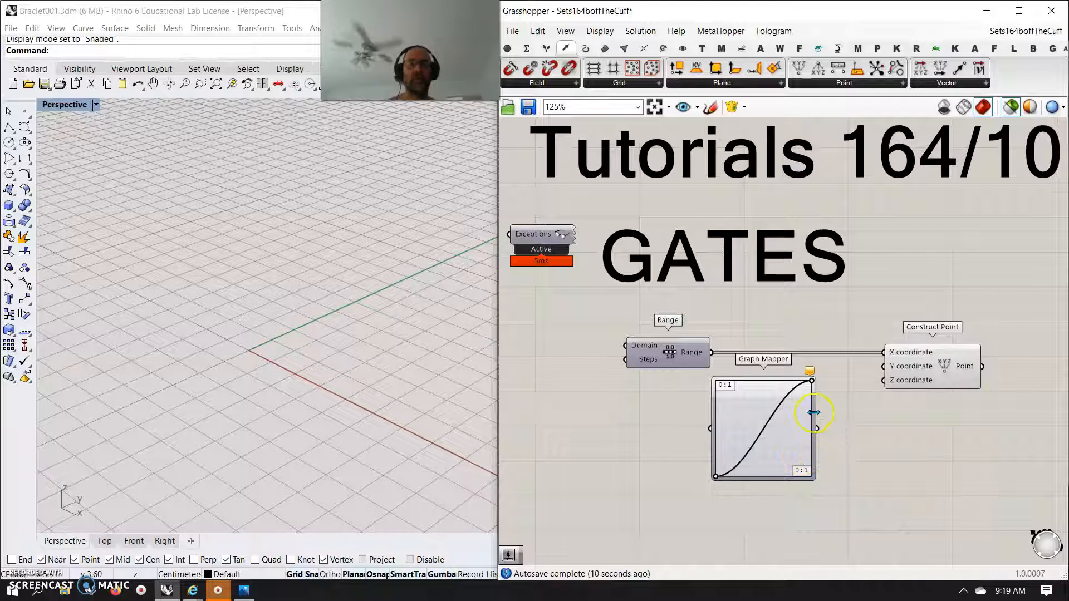
- Compress the sine curve so it repeats within the Graph Mapper, and feed the Range output into it
drag(801, 383, 750, 380)
drag(767, 432, 796, 420)
drag(713, 354, 777, 458)
- Add a Multiplication component, connect the Graph Mapper output to B, and send its result to Construct Point's Z coordinate
click(526, 49)
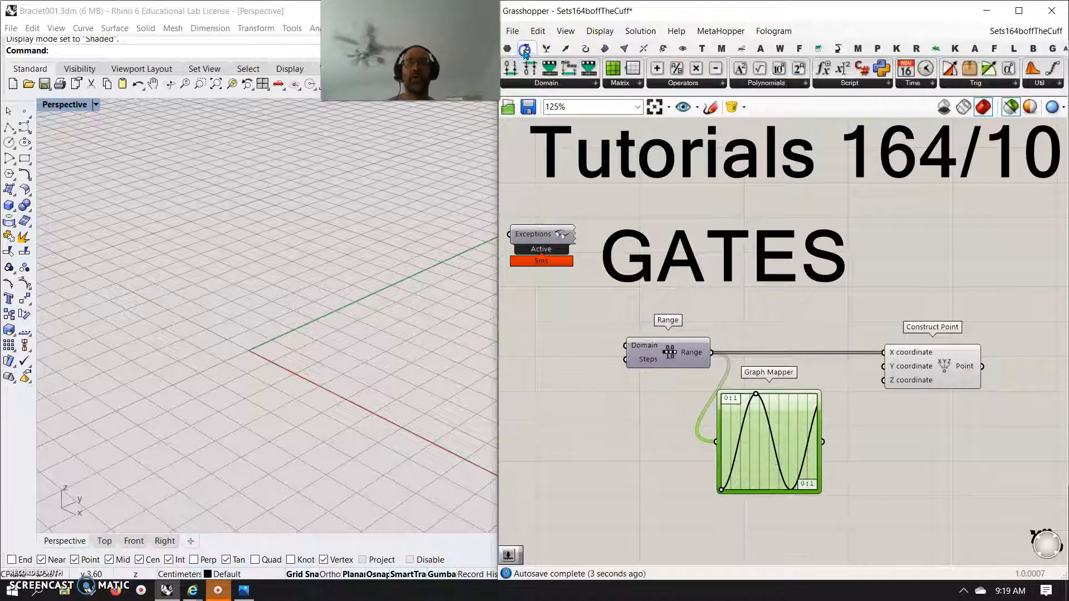
double_click(770, 452)
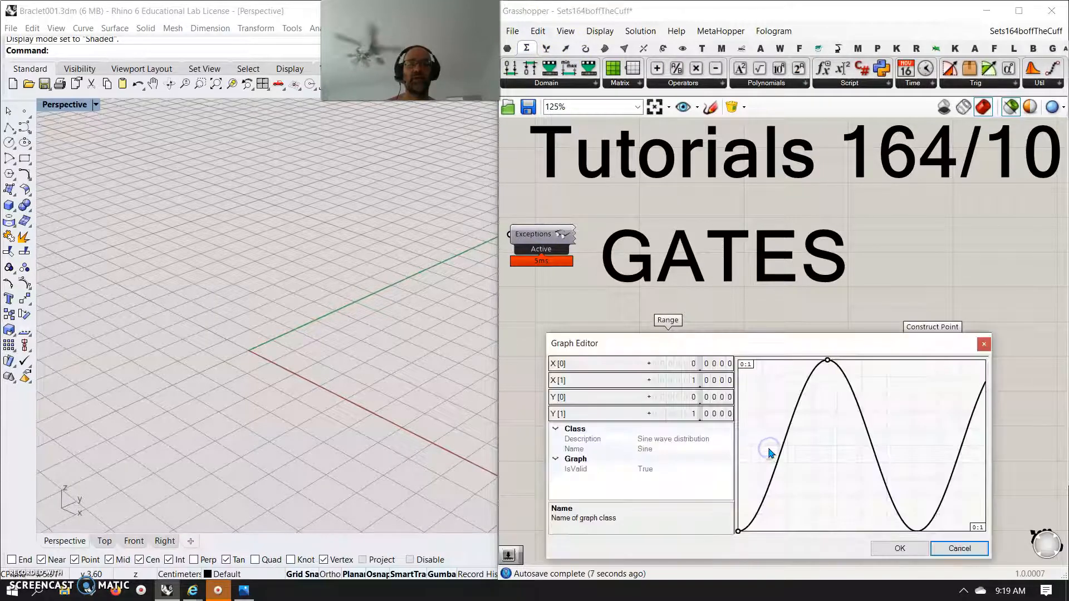
click(986, 347)
drag(696, 68, 844, 431)
drag(907, 424, 936, 371)
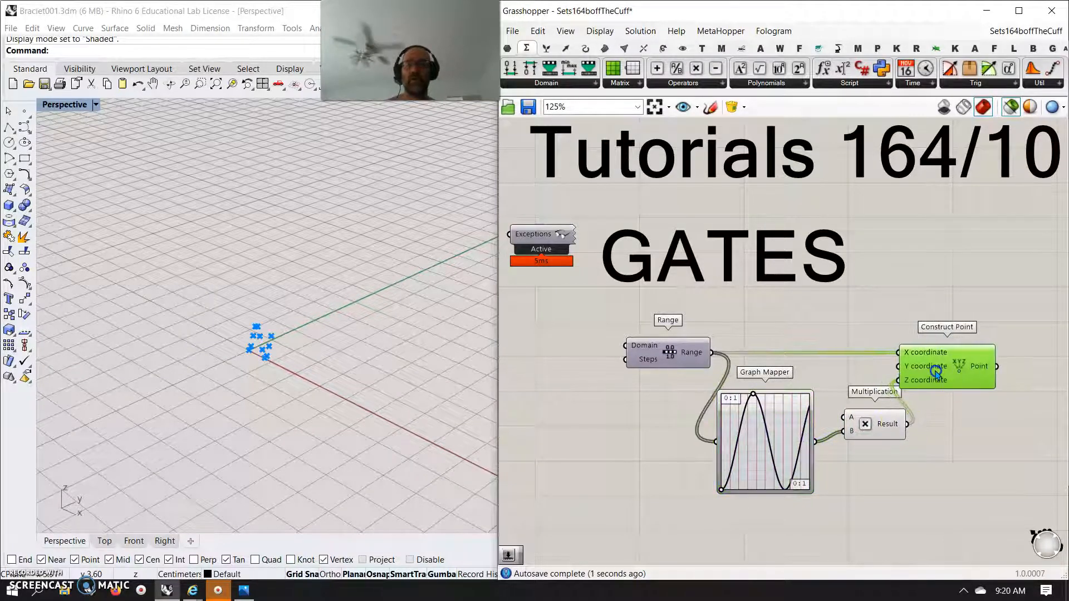
- Place a Construct Domain component beside Range and connect it to the Range's Domain input
right_drag(627, 444, 762, 450)
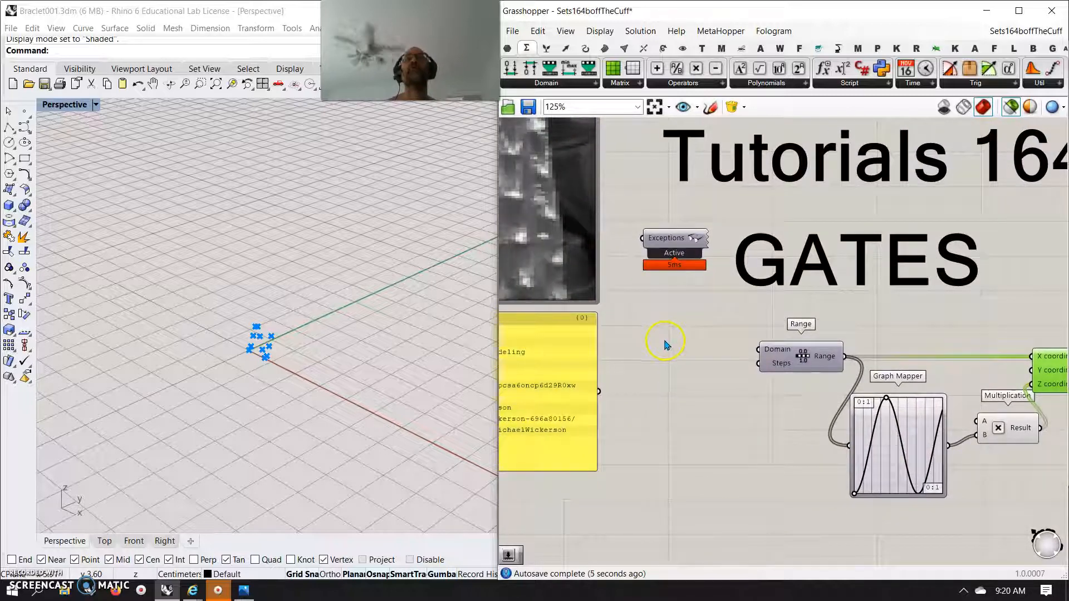
drag(802, 364, 873, 357)
drag(516, 70, 769, 328)
- Create a number slider set to 3.00 and connect it to Construct Domain's Domain end input
click(684, 401)
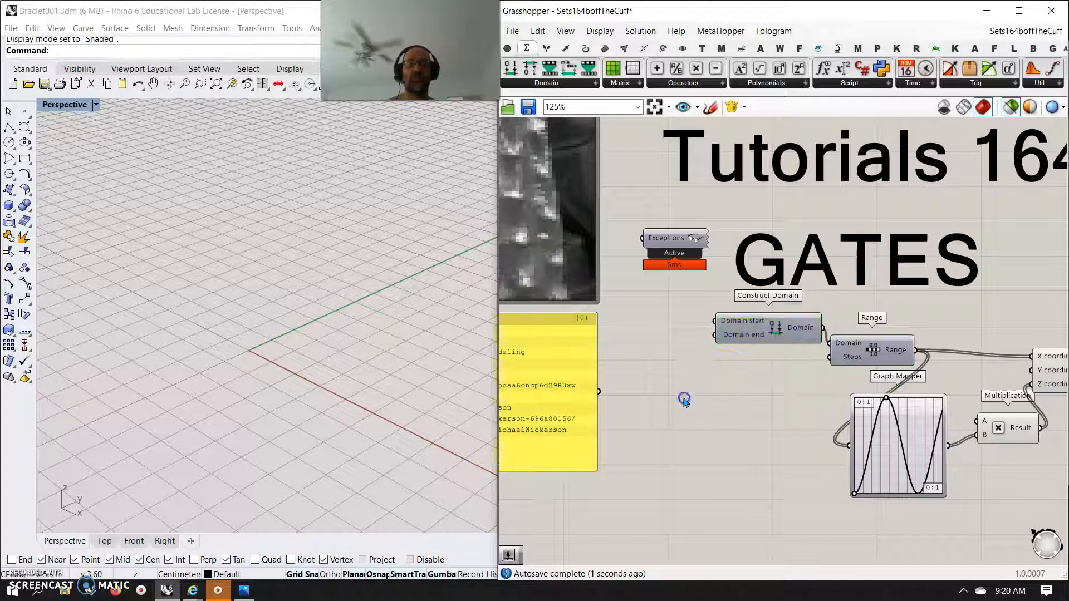
double_click(684, 399)
text(10)
key(Return)
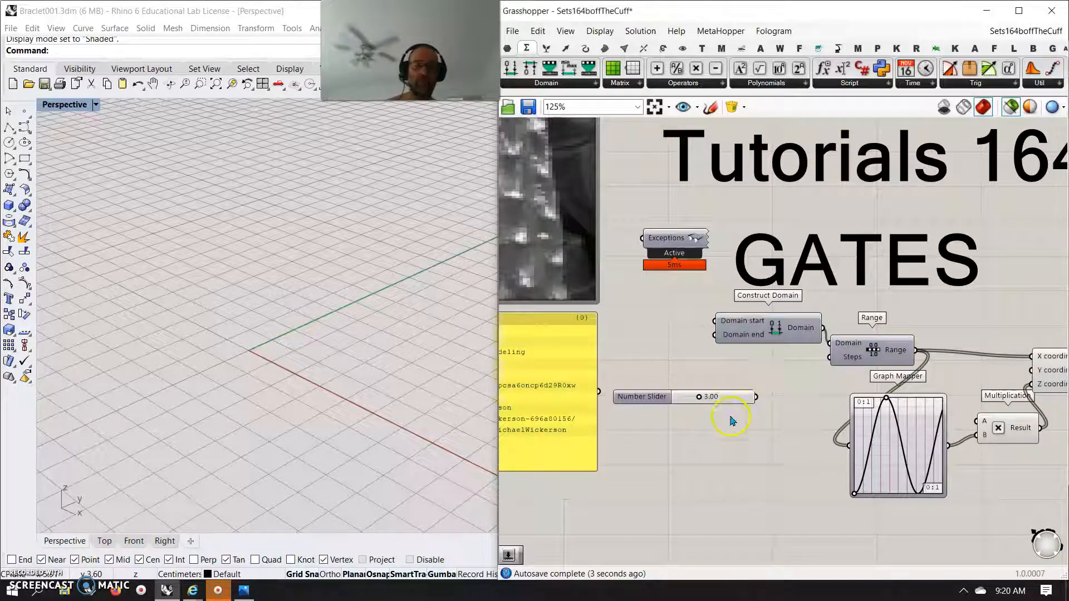
drag(755, 397, 714, 336)
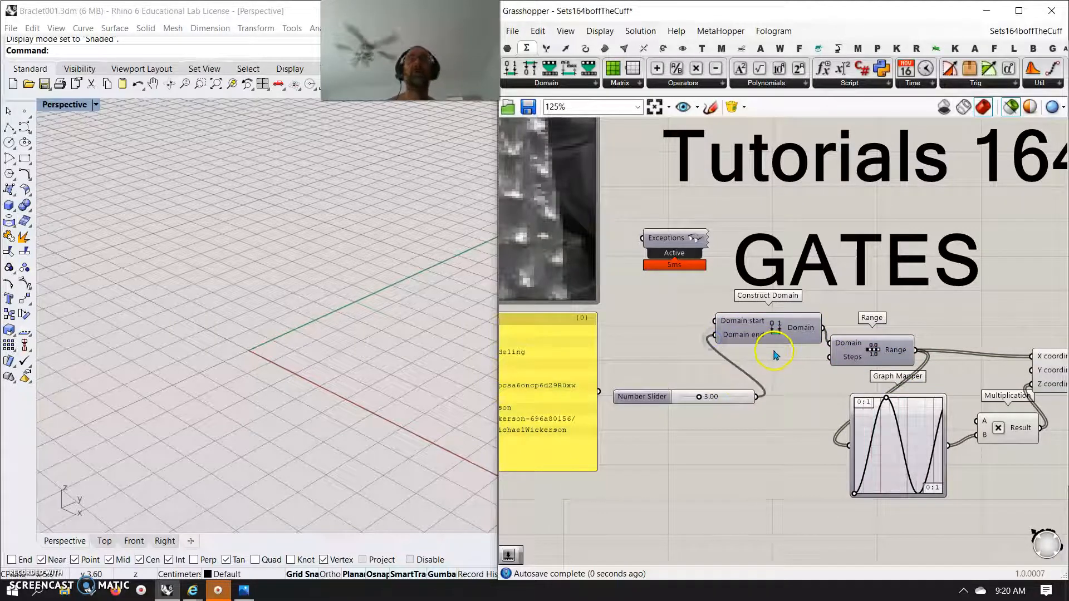
- Create an integer number slider for the Range's Steps input, set it to 100, and place it beneath the first slider
double_click(723, 442)
text(12)
key(Return)
drag(794, 439, 830, 357)
drag(724, 441, 806, 441)
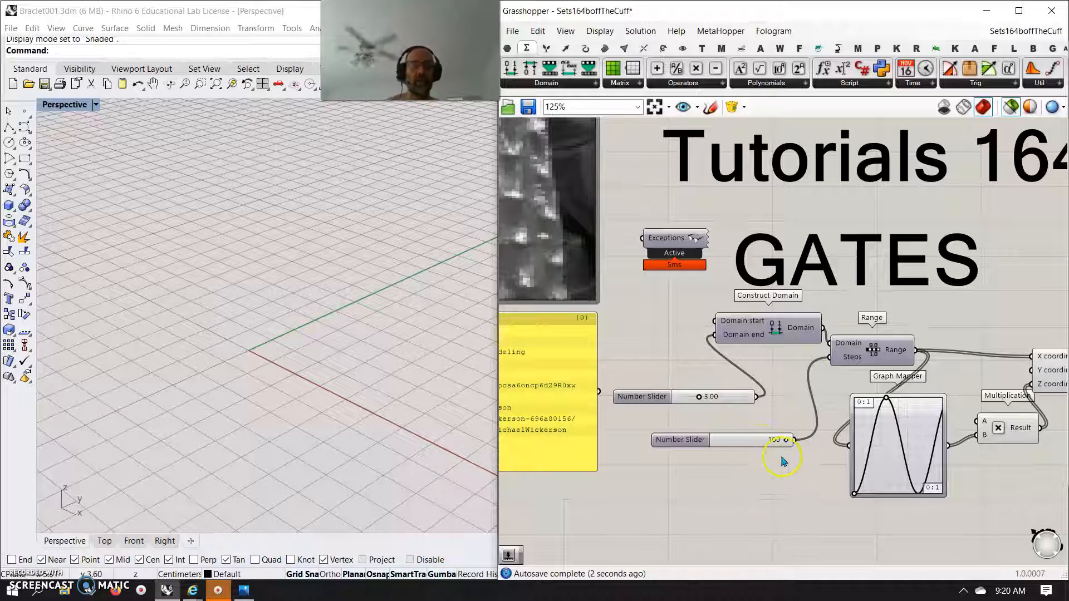
drag(750, 441, 711, 419)
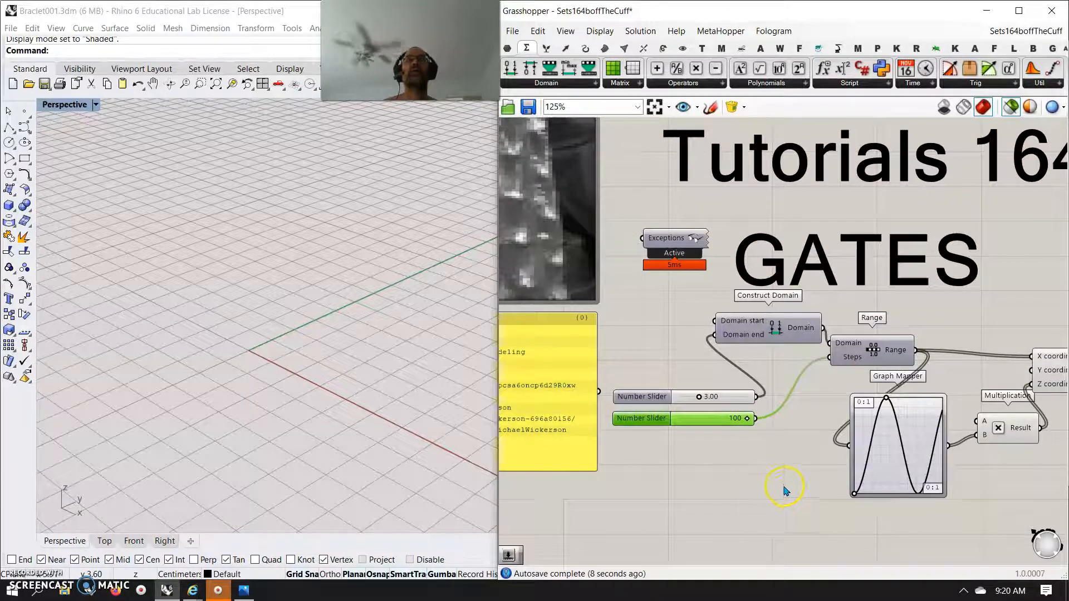
- Create a number slider set to 2.00, connect it to the Multiplication's A input, and shift Construct Point slightly aside
click(743, 470)
double_click(744, 471)
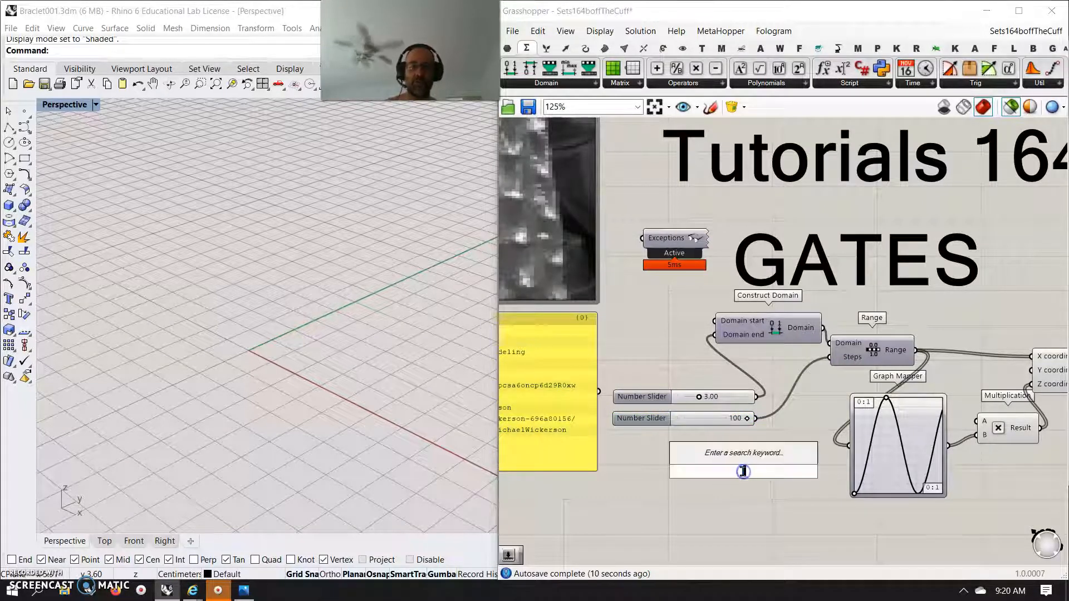
text(2.)
key(Return)
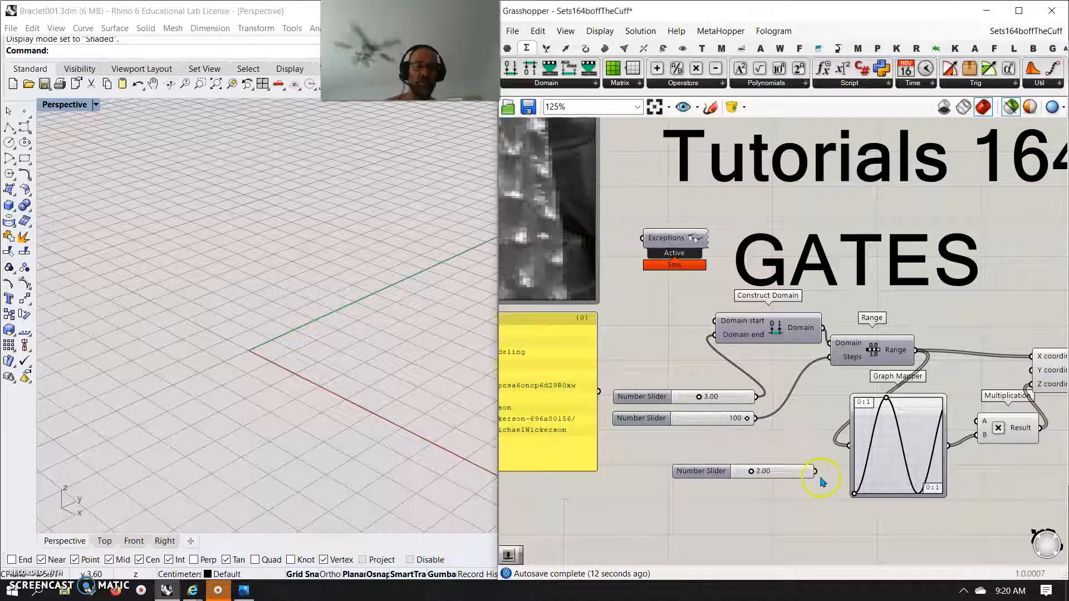
drag(816, 472, 979, 421)
right_drag(1038, 491, 773, 464)
drag(825, 352, 838, 353)
right_drag(337, 401, 300, 351)
scroll(279, 334, up, 4)
right_drag(373, 402, 411, 396)
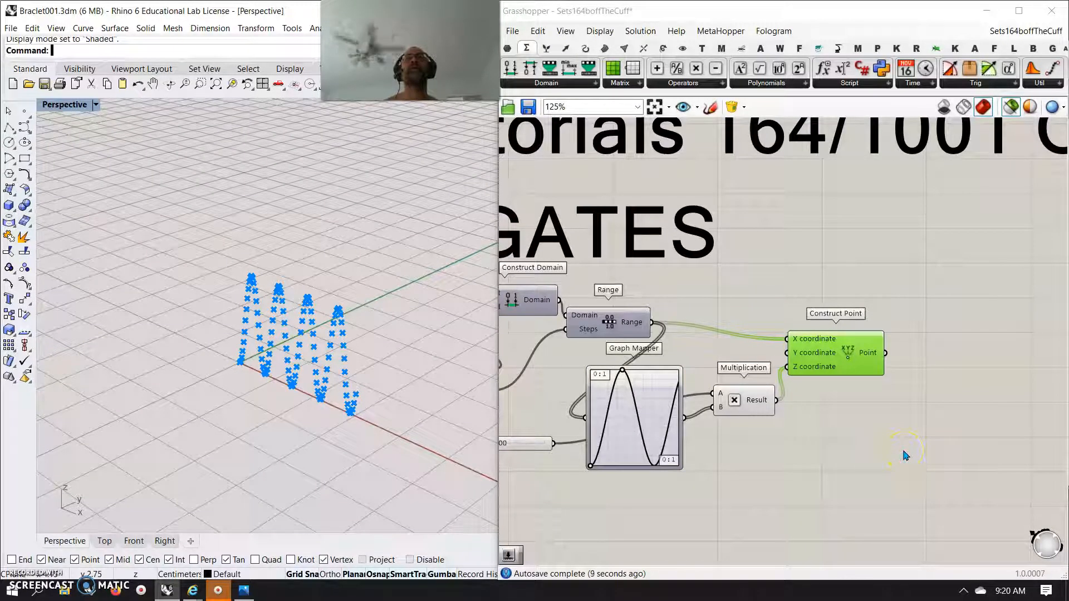
- Place a Deconstruct component beside Construct Point, connect the Point output to it, and align the two
right_drag(911, 483, 801, 443)
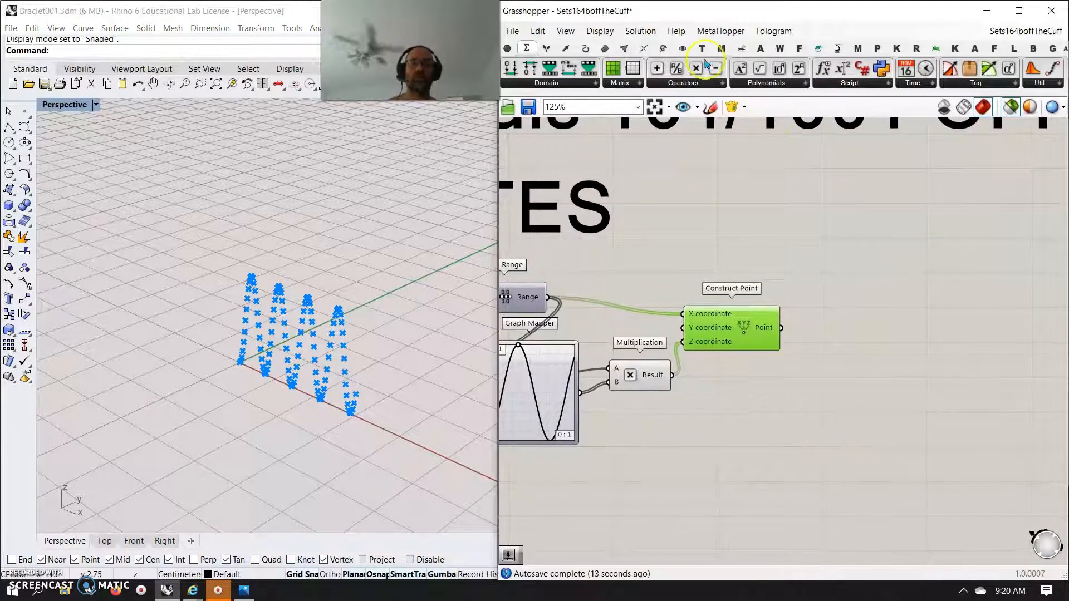
click(565, 48)
drag(817, 68, 824, 342)
drag(856, 351, 853, 337)
click(749, 327)
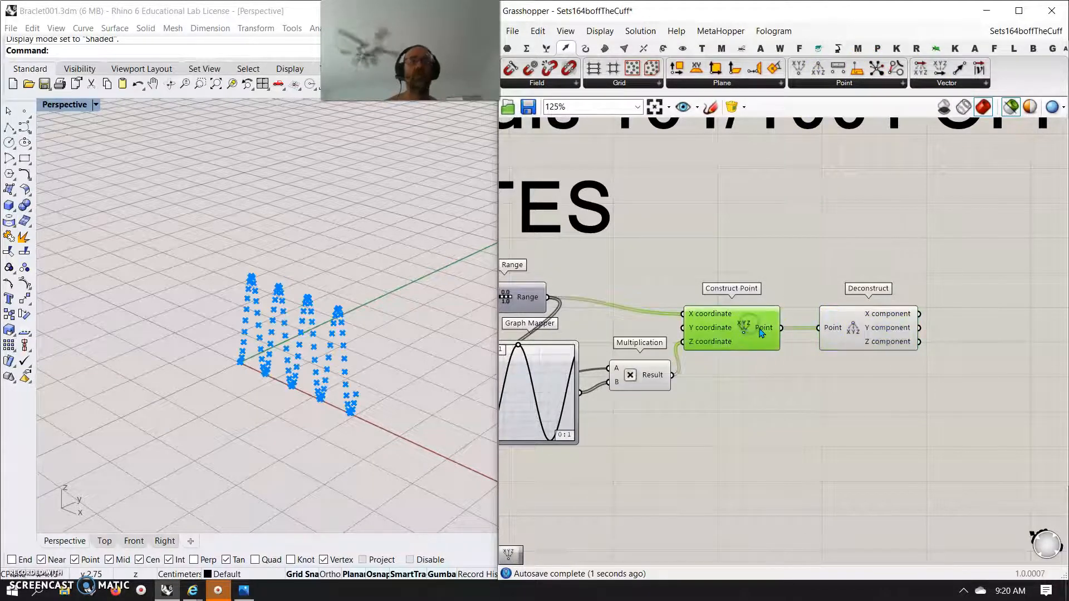
mouse_move(765, 333)
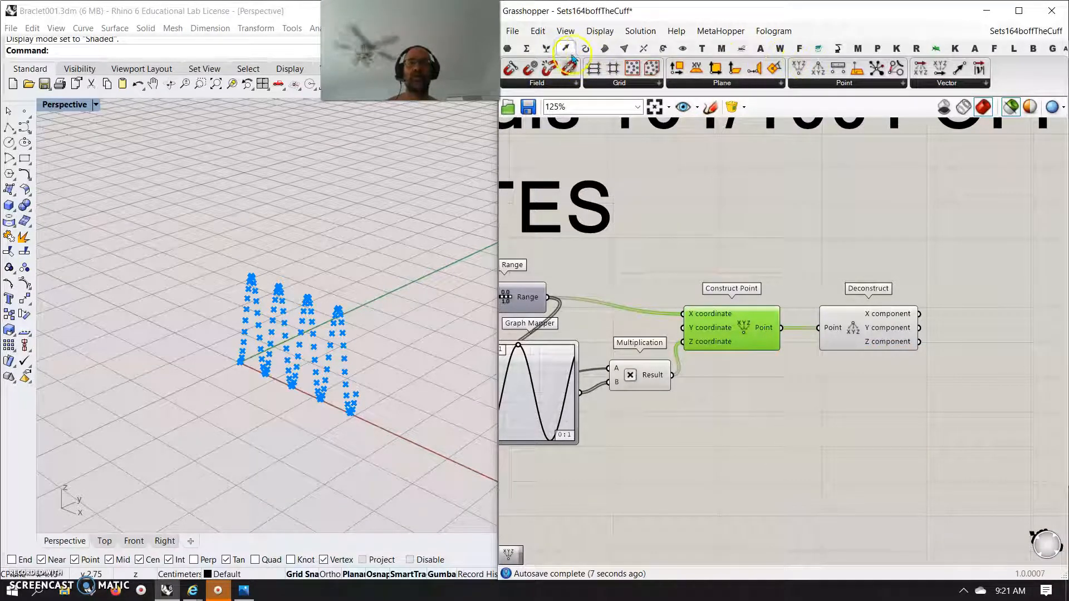
- Add an Interpolate curve component below and connect Construct Point's output to its Vertices input
click(585, 48)
drag(838, 68, 712, 475)
drag(782, 329, 660, 451)
right_drag(713, 529, 719, 440)
drag(719, 396, 692, 449)
- Add End Points for the interpolated curve and a Line component connecting its Start and End points
click(724, 448)
drag(727, 452, 719, 433)
click(715, 70)
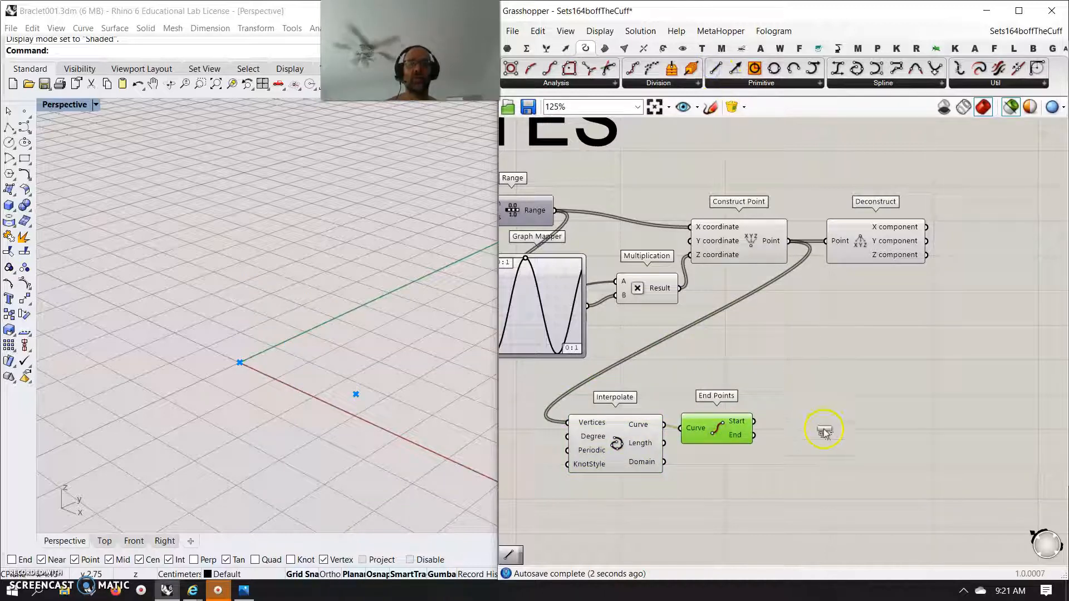
click(825, 431)
drag(782, 427, 782, 427)
drag(754, 435, 779, 441)
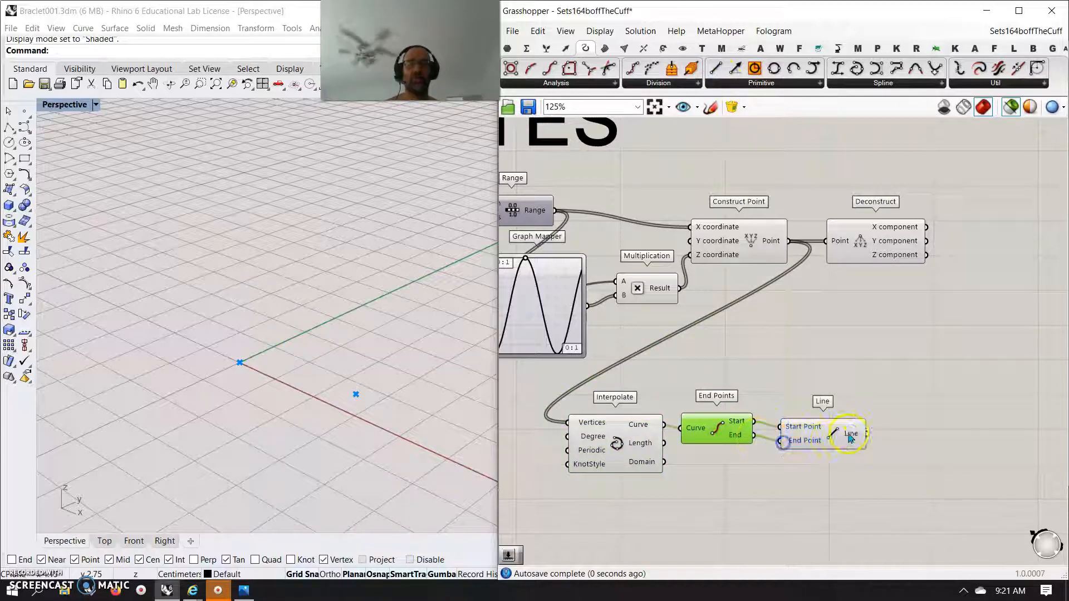
drag(852, 435, 846, 428)
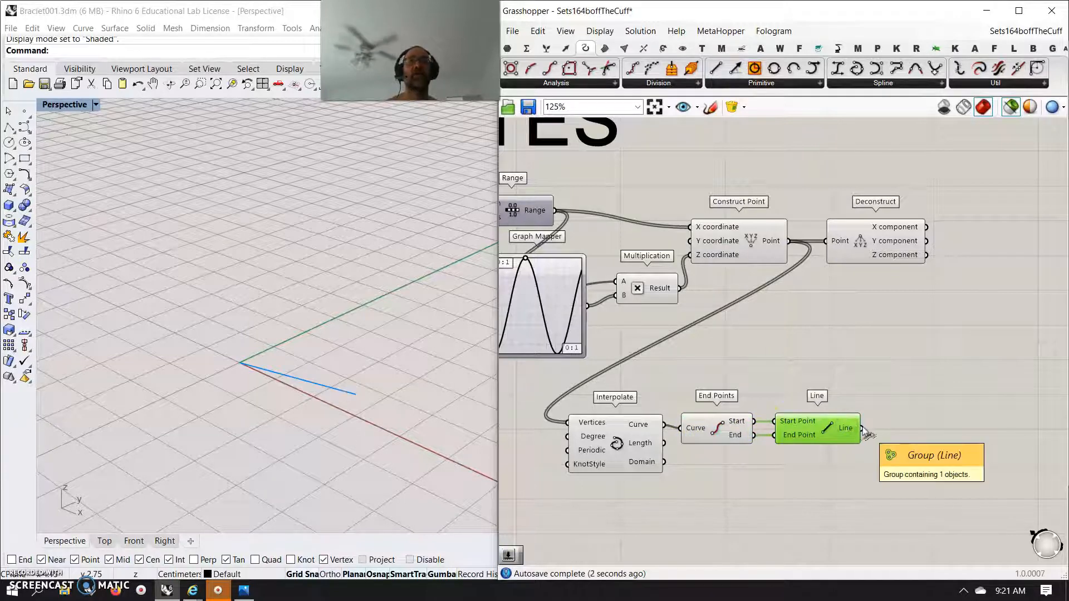
- Shift the Interpolate, End Points and Line components lower, and add a Divide Curve component above them fed by the Line output
drag(860, 507, 568, 391)
drag(641, 439, 613, 510)
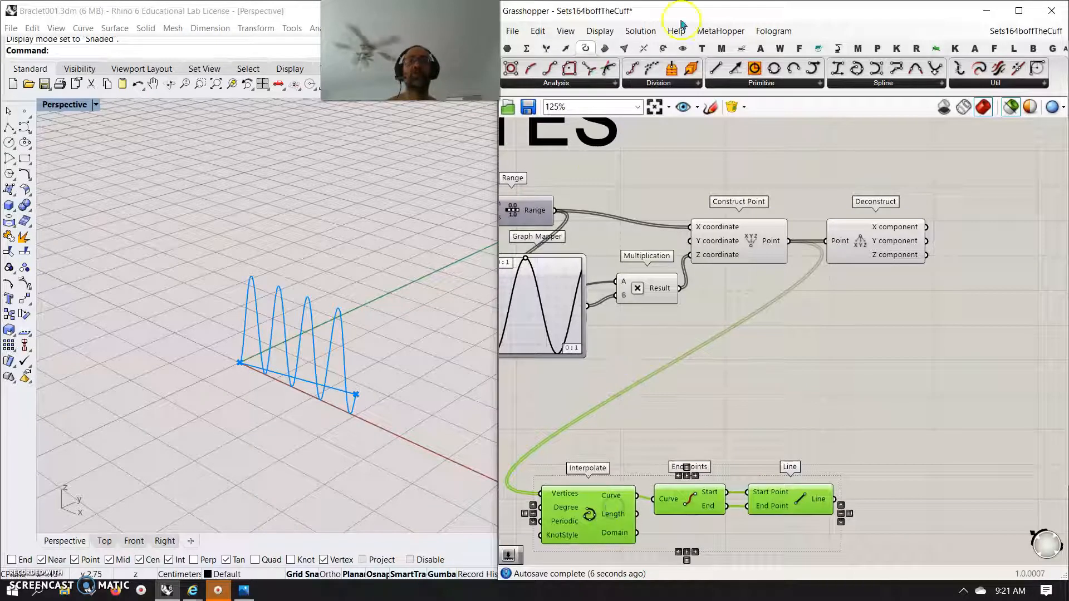
drag(633, 68, 660, 411)
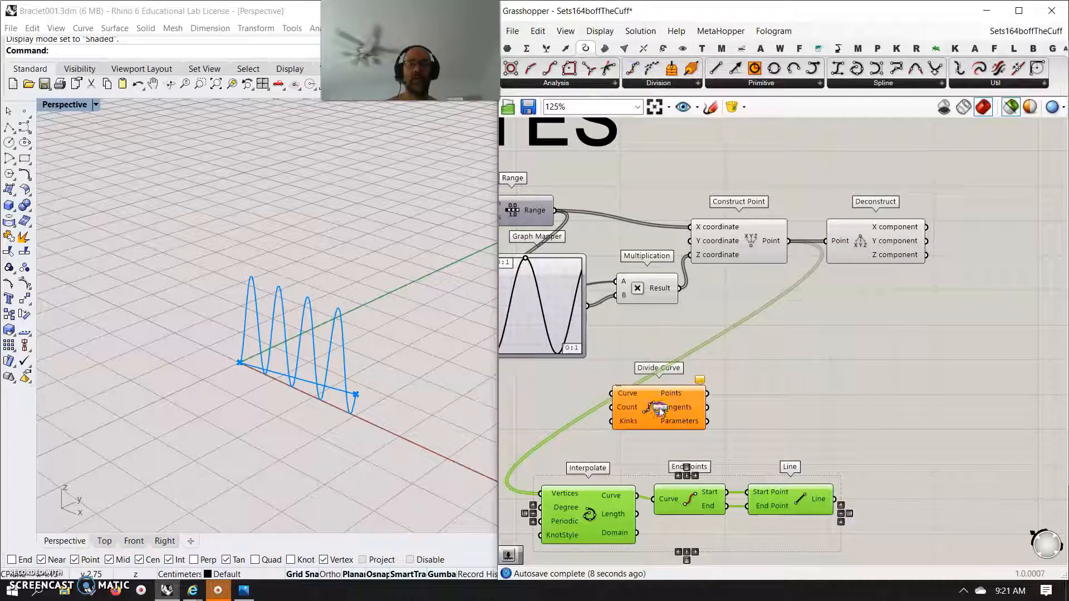
drag(834, 499, 613, 393)
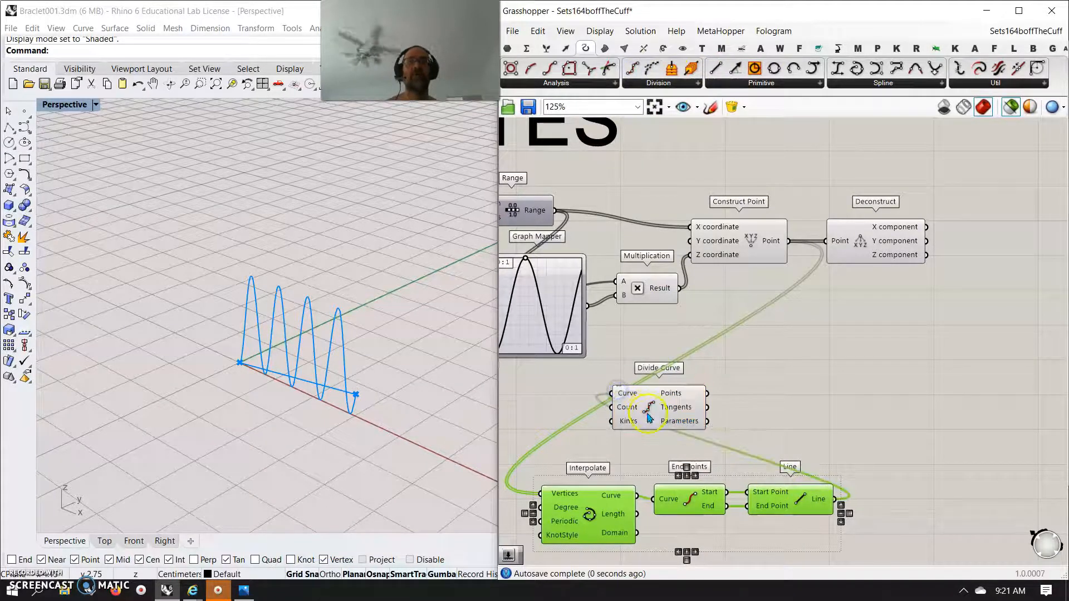
drag(652, 427, 646, 427)
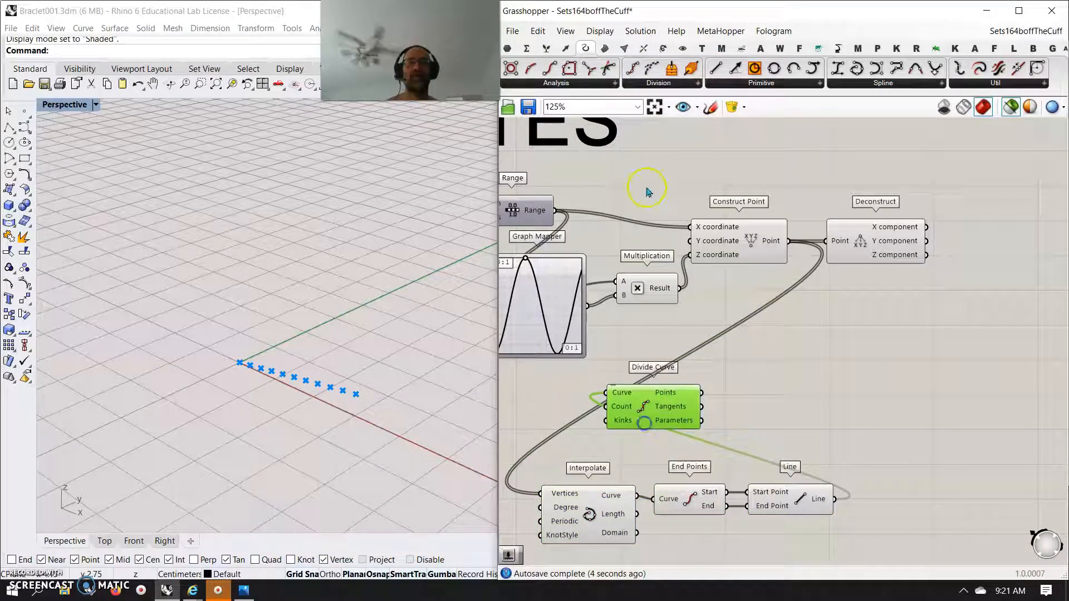
- Add a second Deconstruct component beside Divide Curve and connect the Points output to its Point input
click(565, 48)
drag(830, 74, 716, 424)
drag(749, 438, 773, 410)
mouse_move(798, 412)
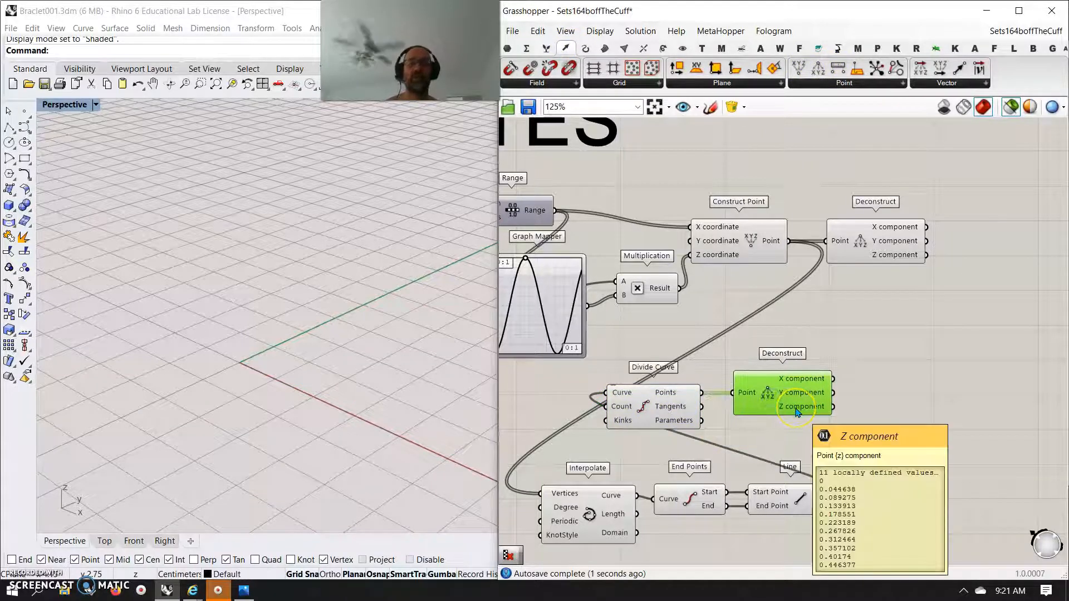
drag(797, 412, 791, 411)
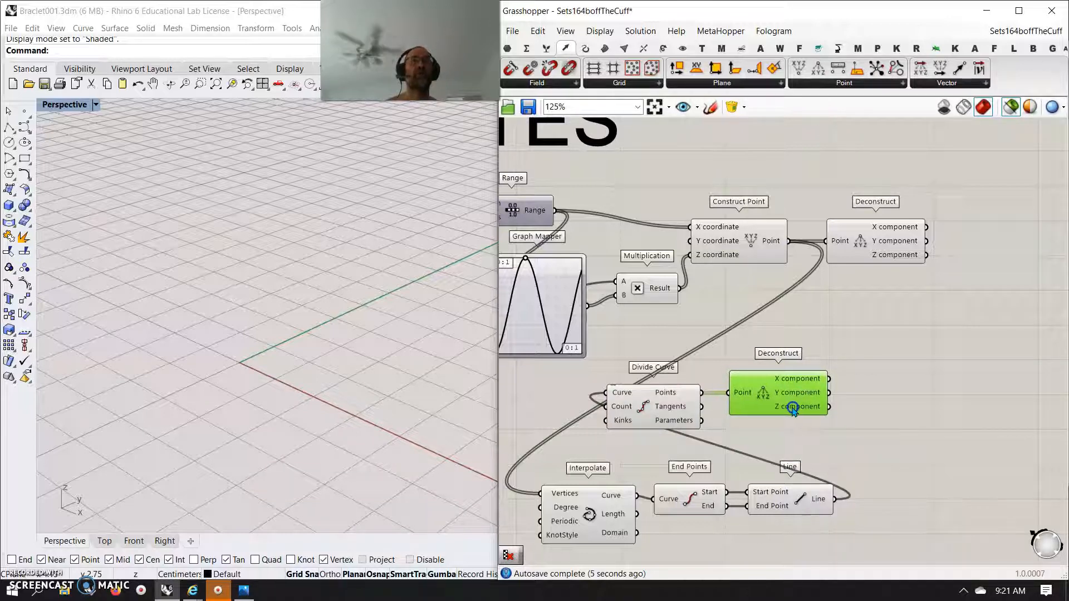
- Add a Larger Than component and place a Smaller Than component directly below it, both beside the second Deconstruct
right_drag(931, 399, 796, 369)
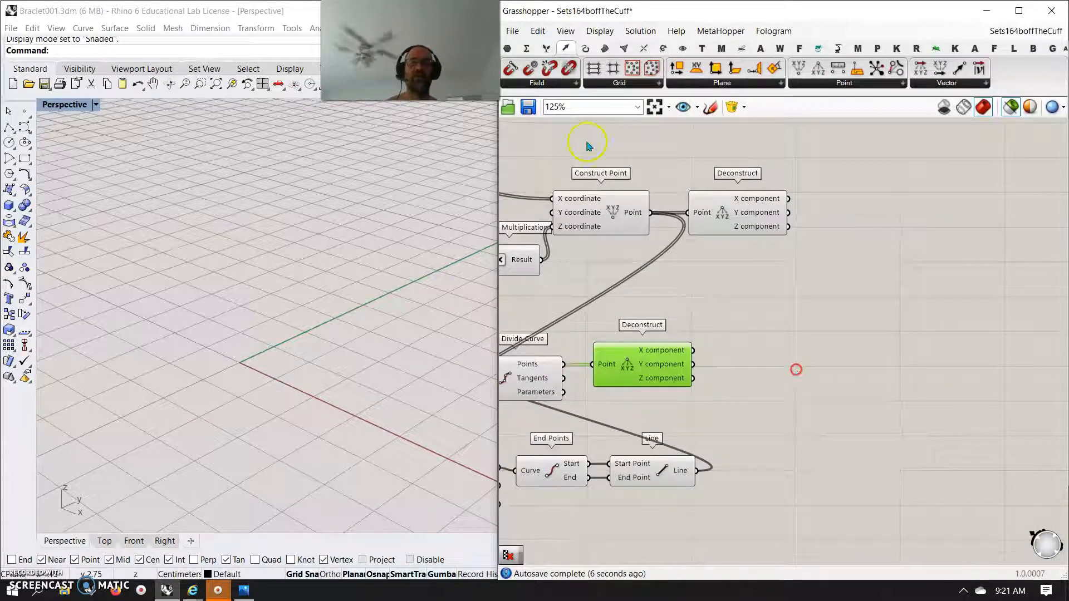
click(547, 49)
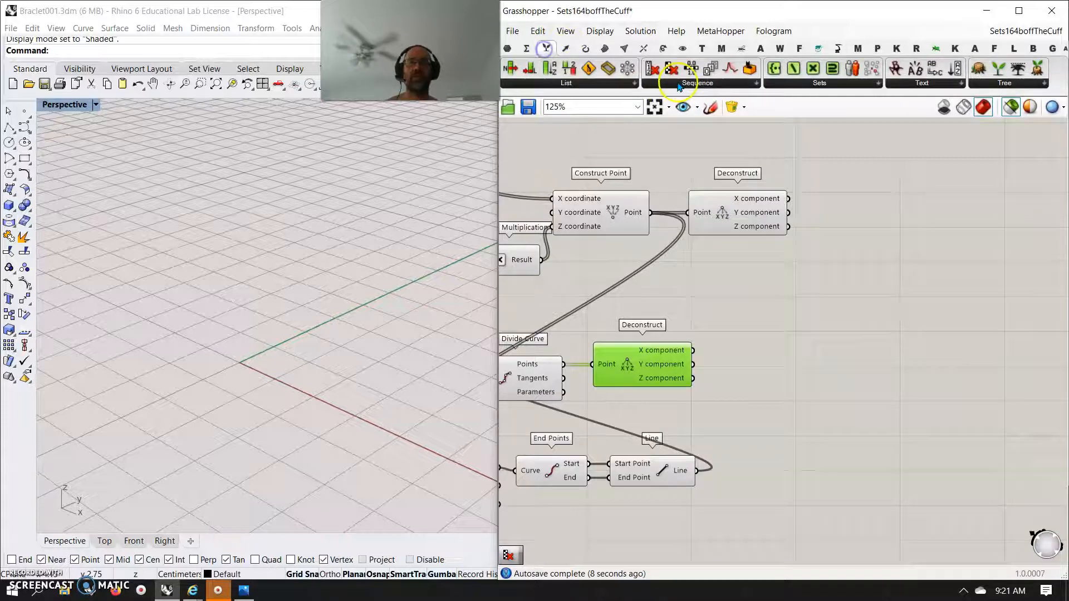
click(795, 87)
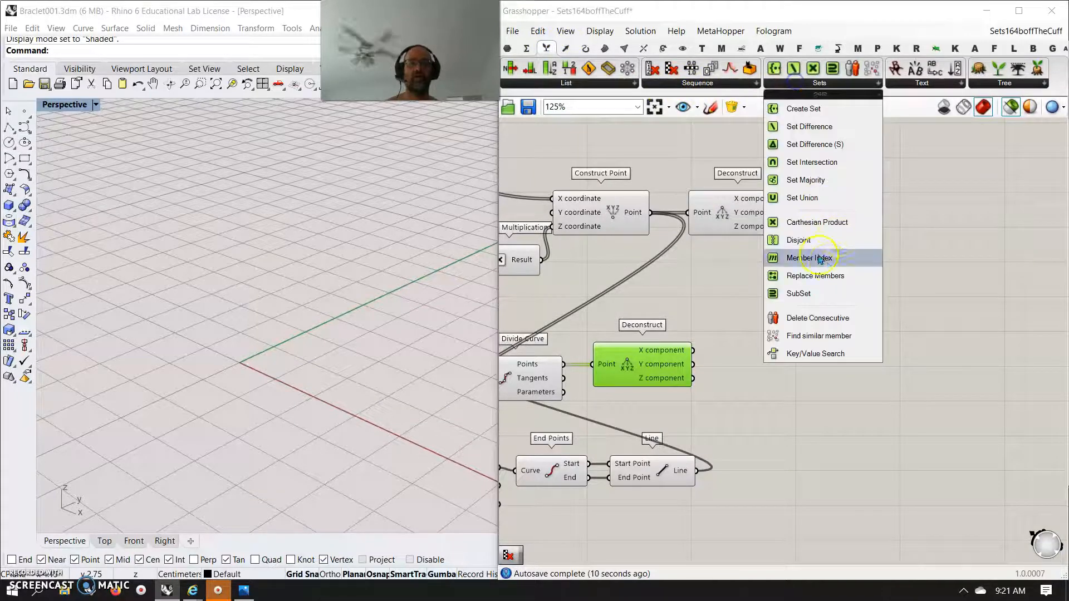
click(525, 49)
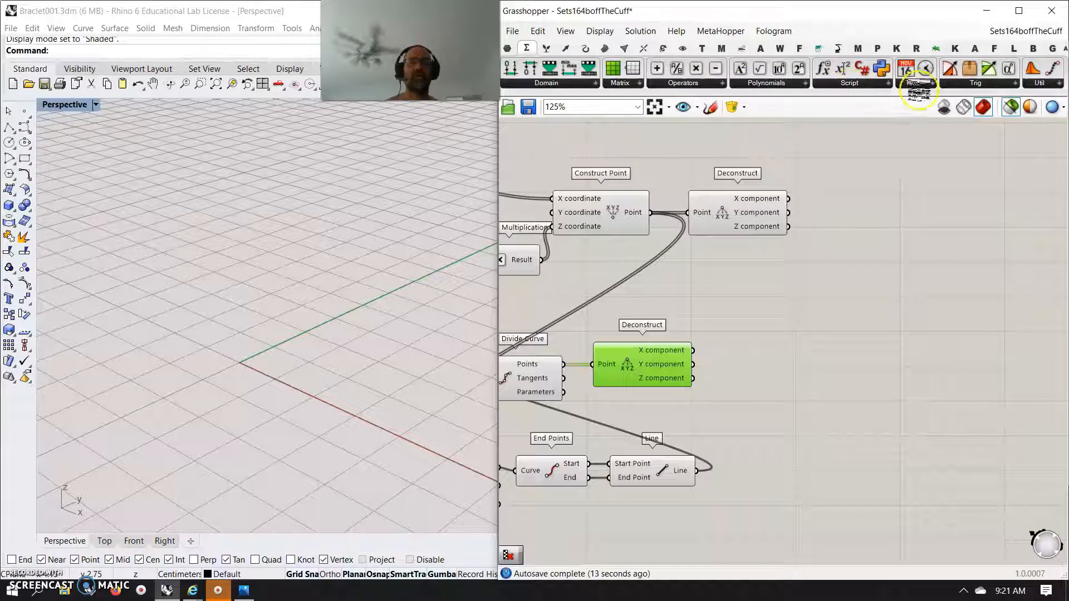
click(693, 83)
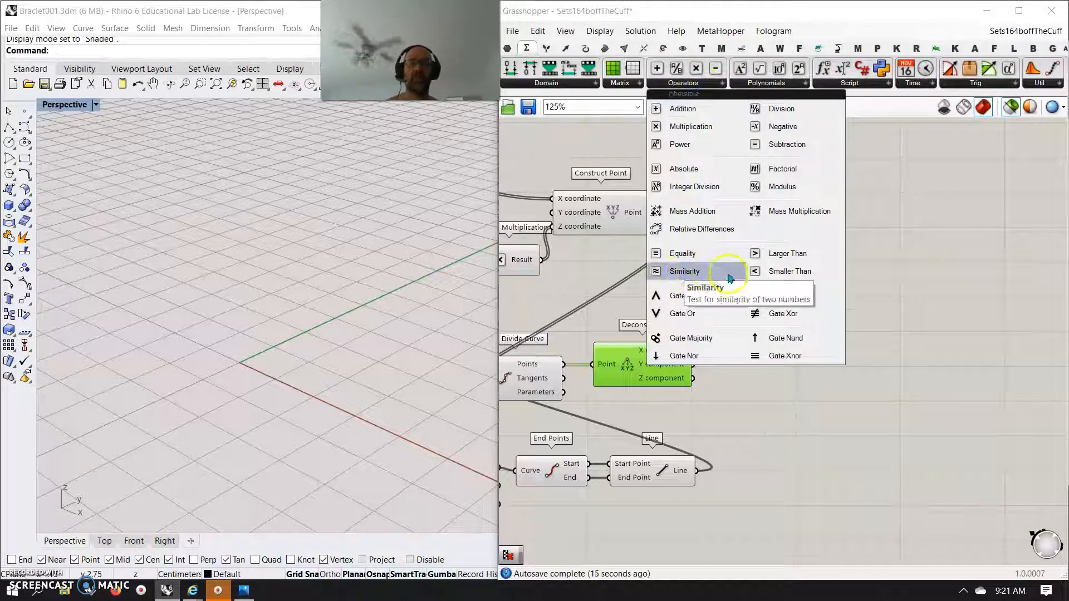
drag(766, 255, 816, 335)
click(815, 334)
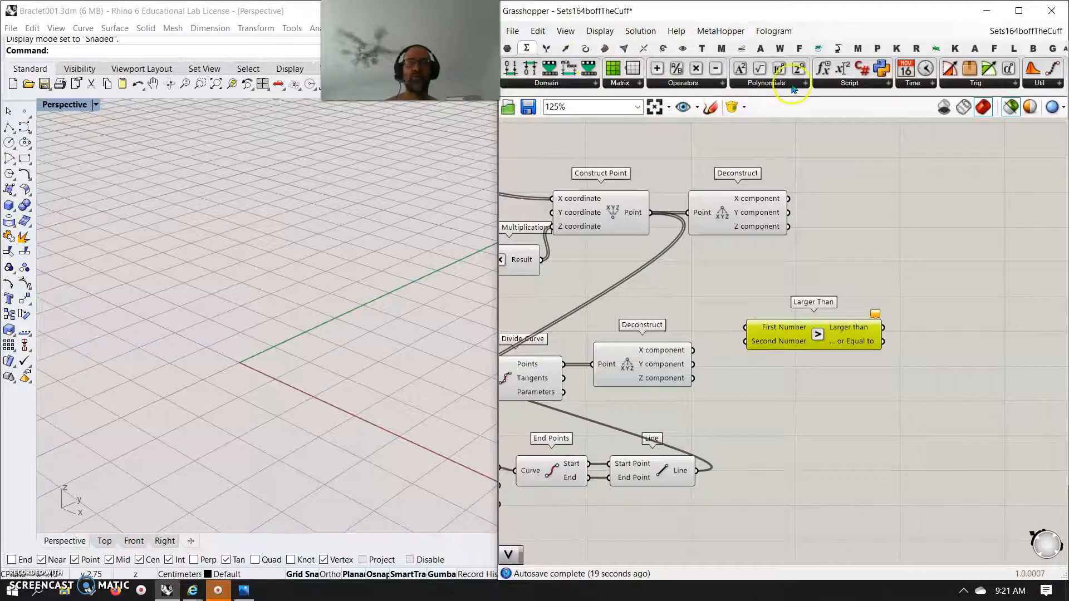
click(680, 85)
drag(783, 270, 806, 410)
- Feed Construct Point's output to both comparisons' First Number, and the lower Deconstruct's X to Larger Than's and Z to Smaller Than's Second Number
right_drag(675, 295, 782, 268)
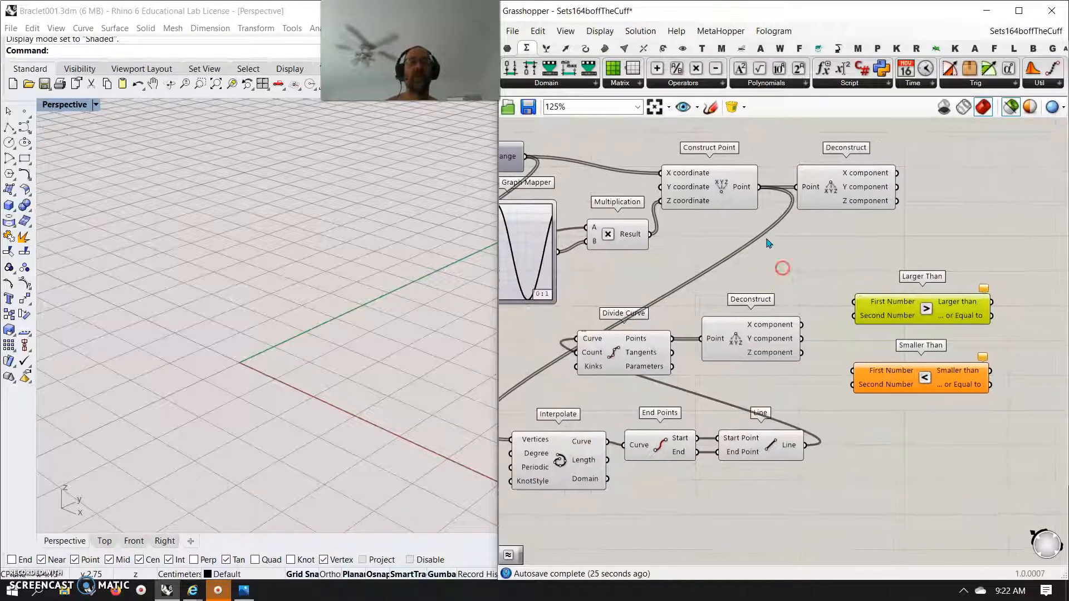
drag(758, 187, 858, 307)
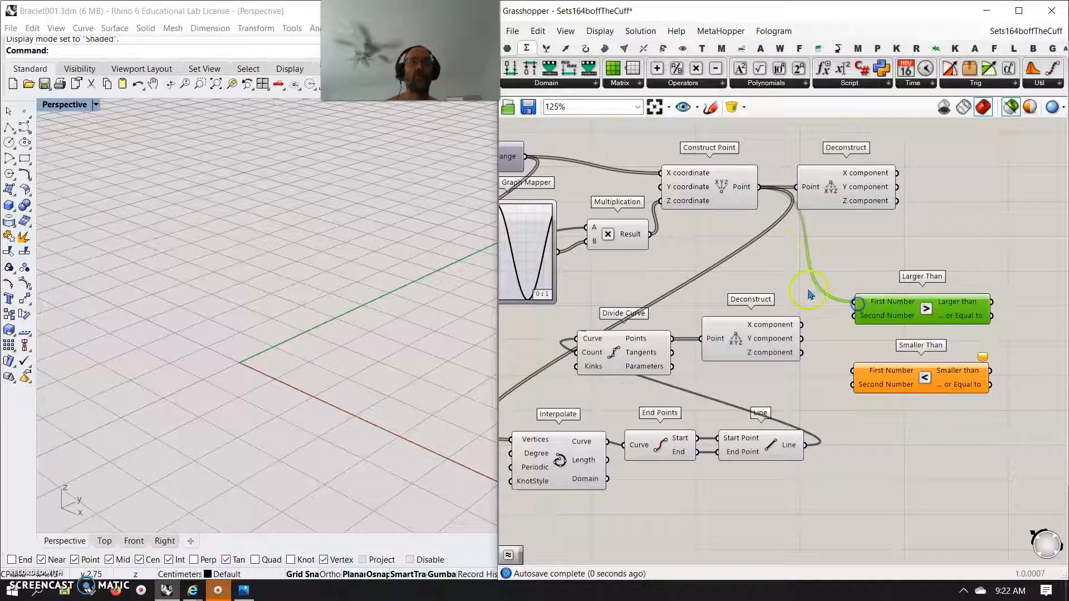
drag(762, 189, 854, 371)
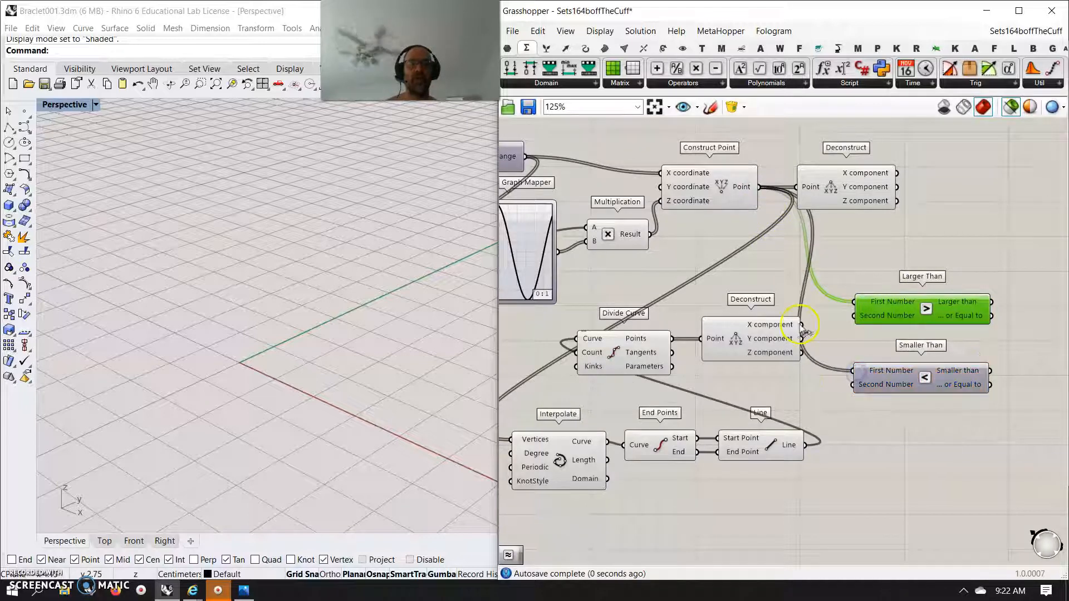
drag(802, 325, 854, 316)
drag(801, 352, 853, 385)
right_drag(1007, 464, 751, 451)
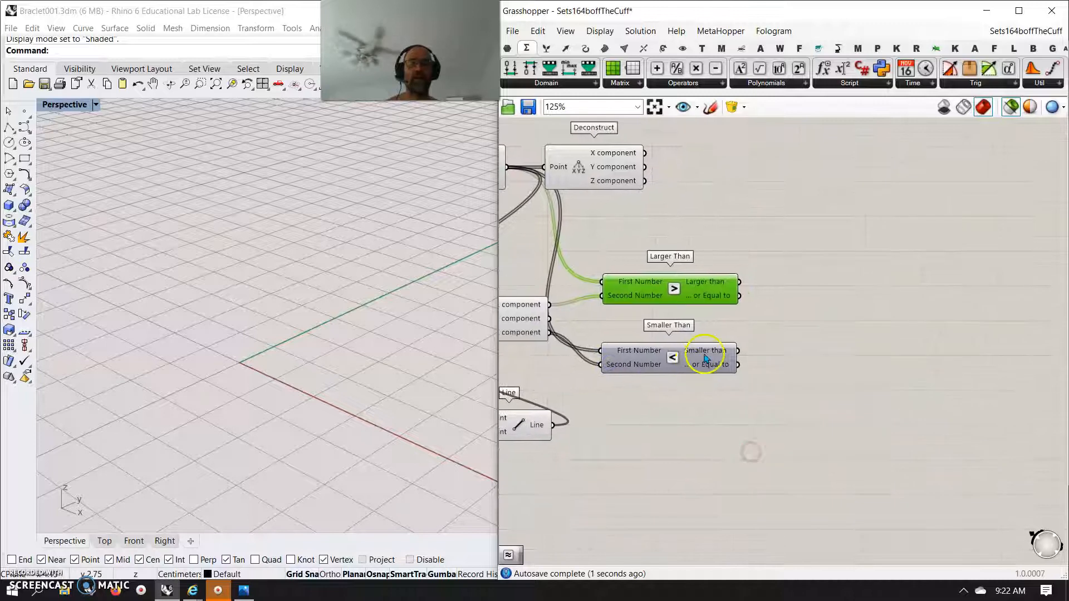
mouse_move(706, 355)
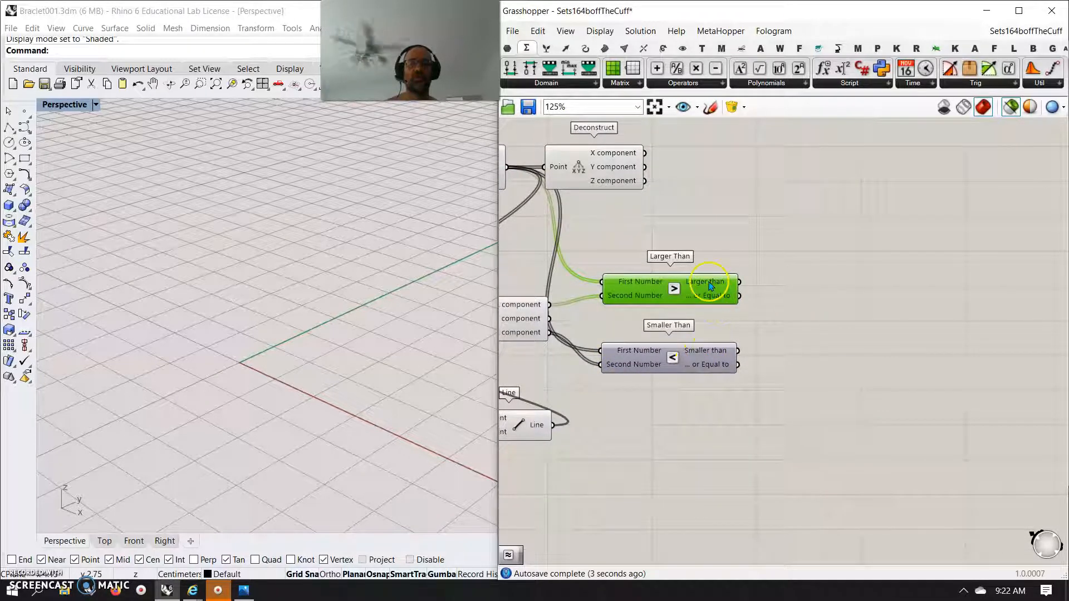
mouse_move(711, 286)
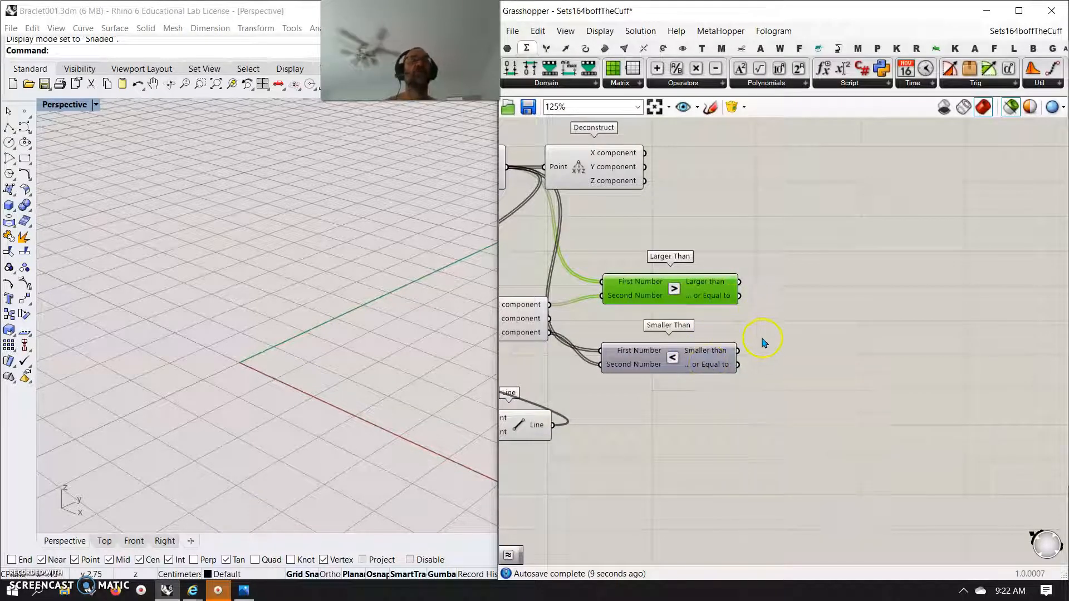
- Move the upper Deconstruct above the comparisons and add a Construct Point component receiving its X and Y components
drag(625, 184, 674, 185)
right_drag(819, 267, 726, 268)
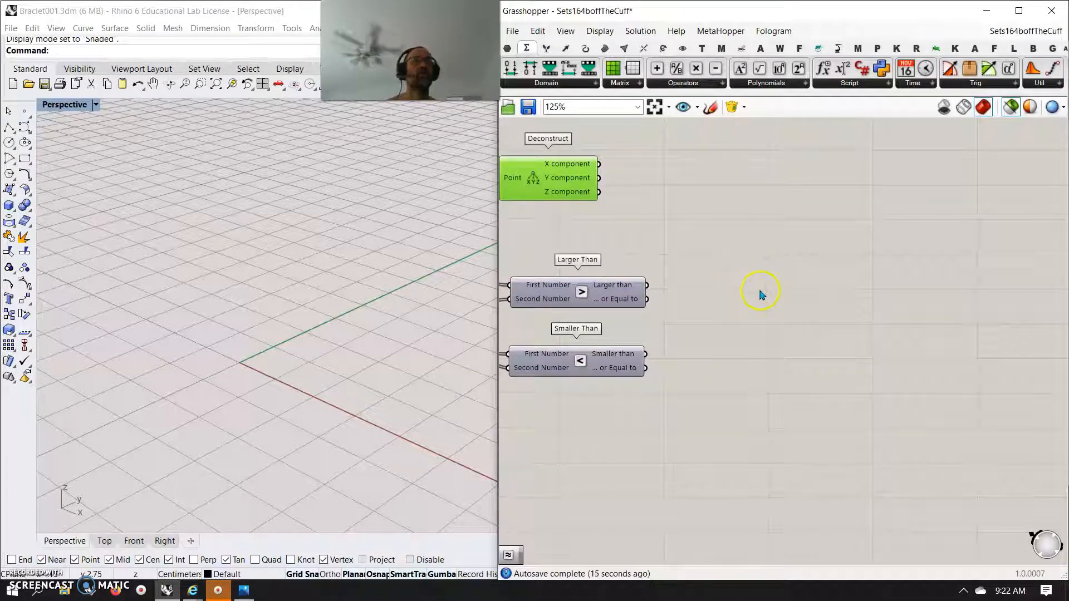
drag(563, 182, 588, 181)
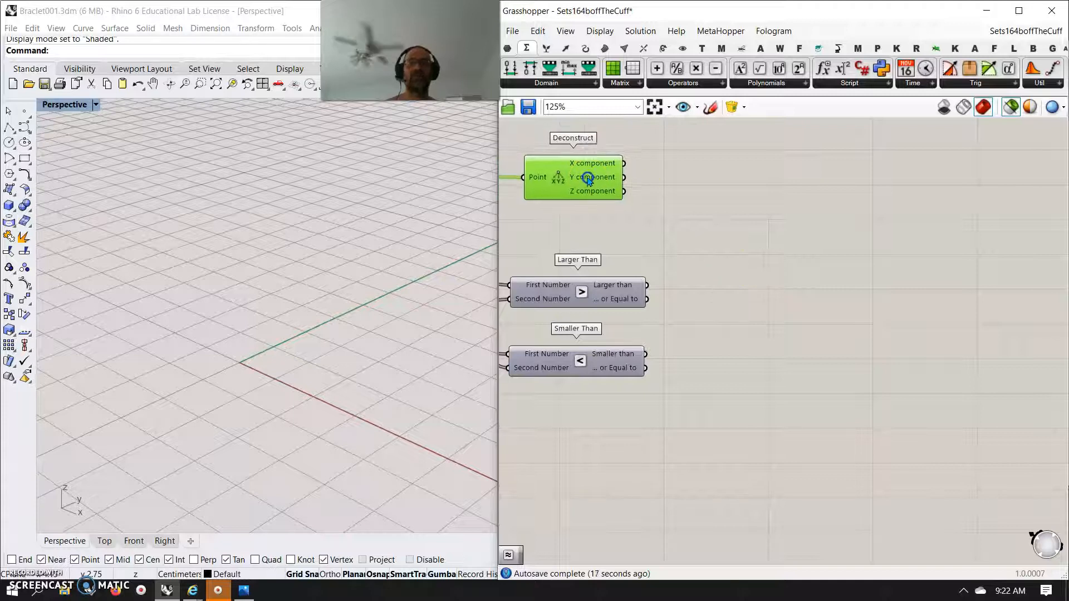
click(565, 48)
drag(798, 68, 837, 191)
drag(624, 164, 790, 173)
drag(624, 178, 790, 187)
drag(831, 193, 882, 192)
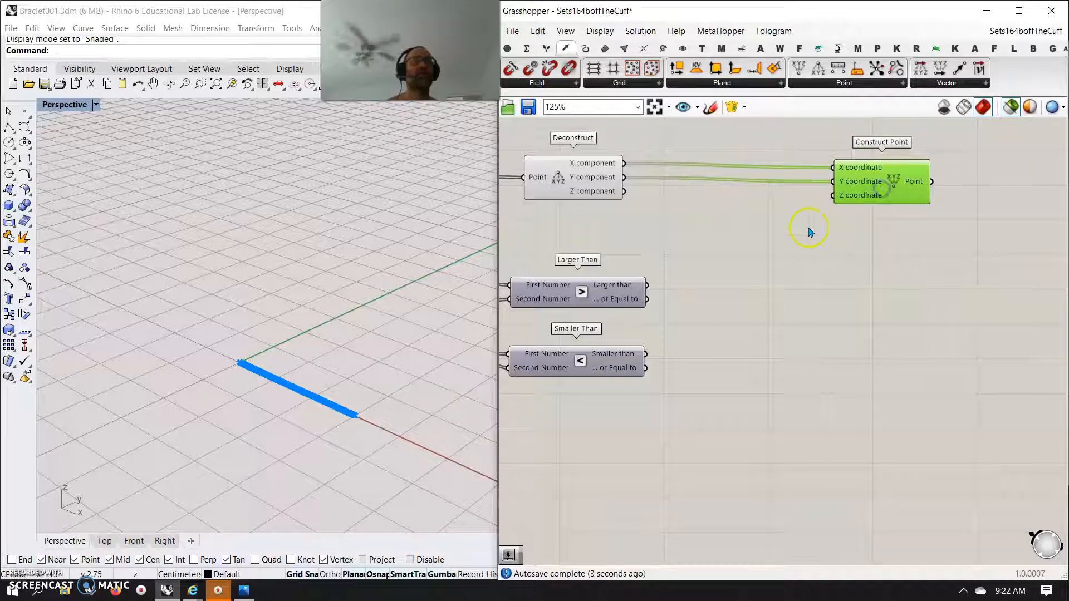
- Add a Cull Pattern with Deconstruct's Z component as List and Larger Than's result as pattern, and space it and Construct Point apart
click(546, 49)
drag(672, 69, 730, 241)
drag(645, 285, 684, 245)
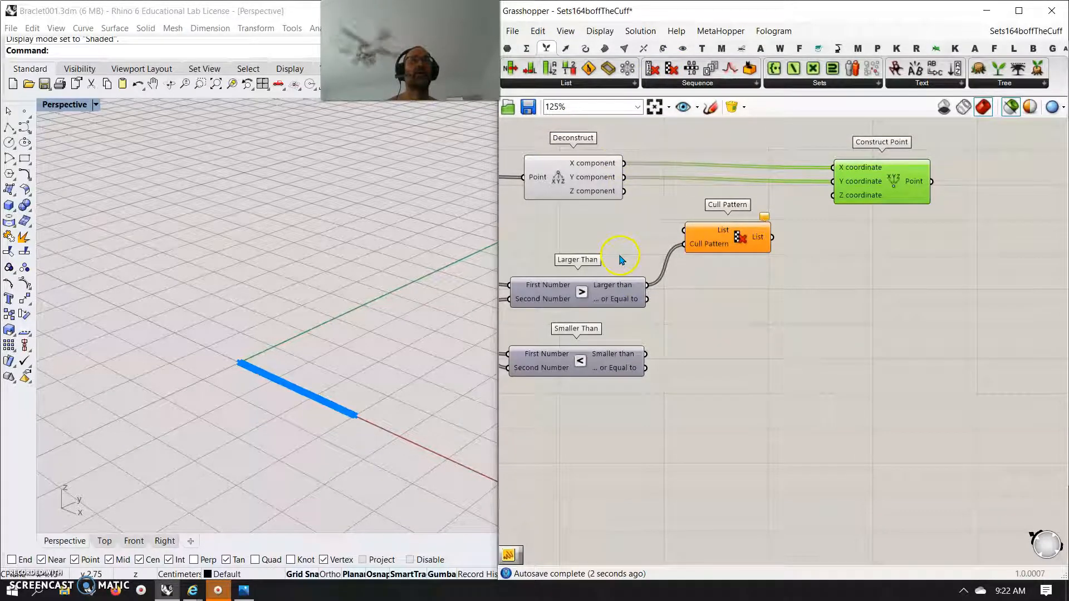
drag(629, 191, 685, 230)
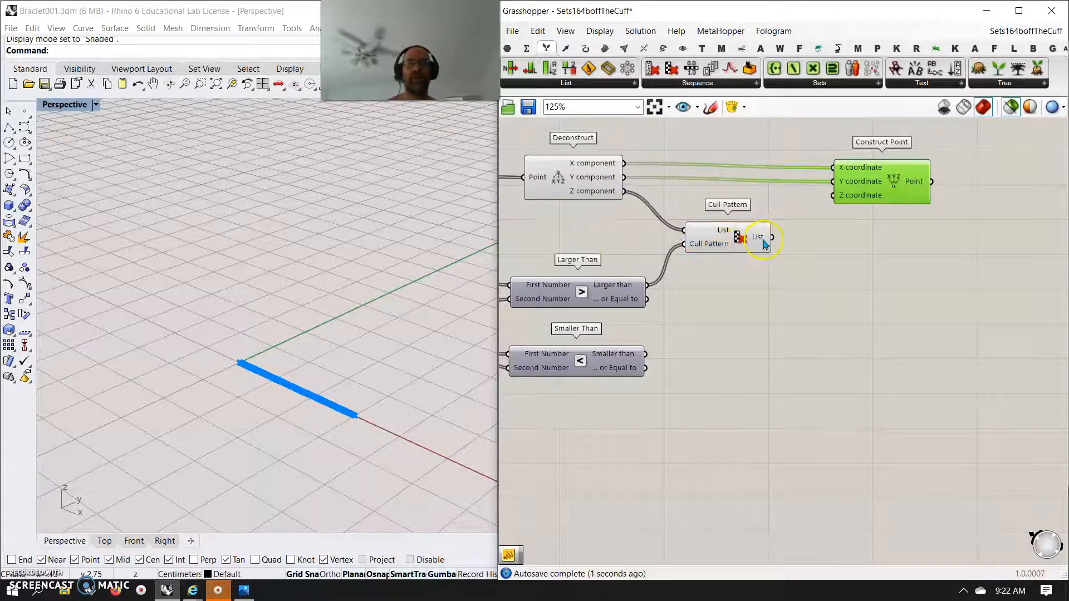
mouse_move(764, 241)
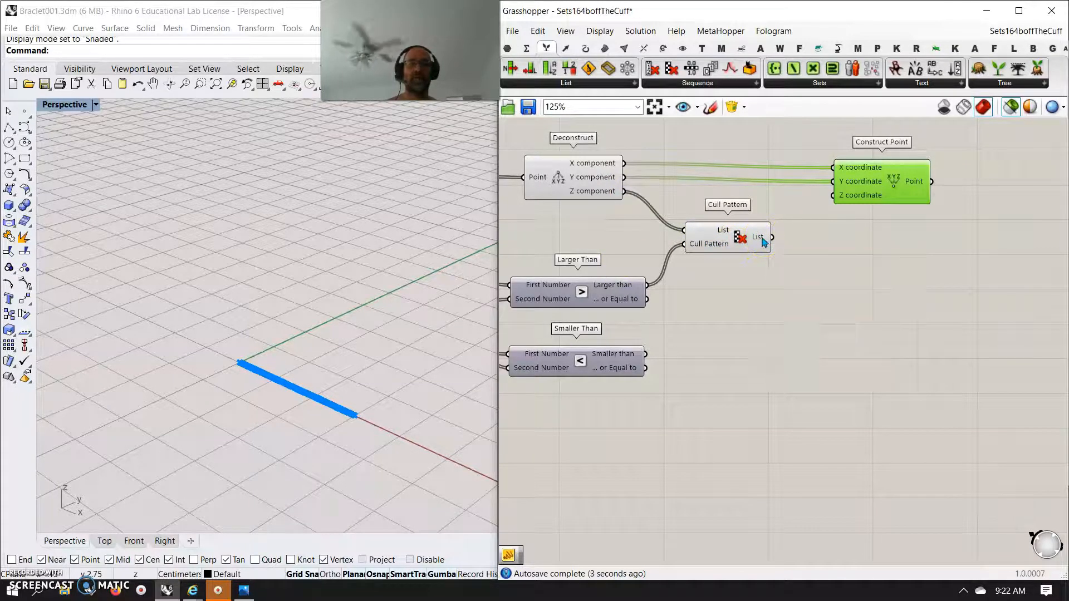
drag(713, 241, 674, 246)
drag(857, 186, 888, 183)
drag(696, 250, 707, 246)
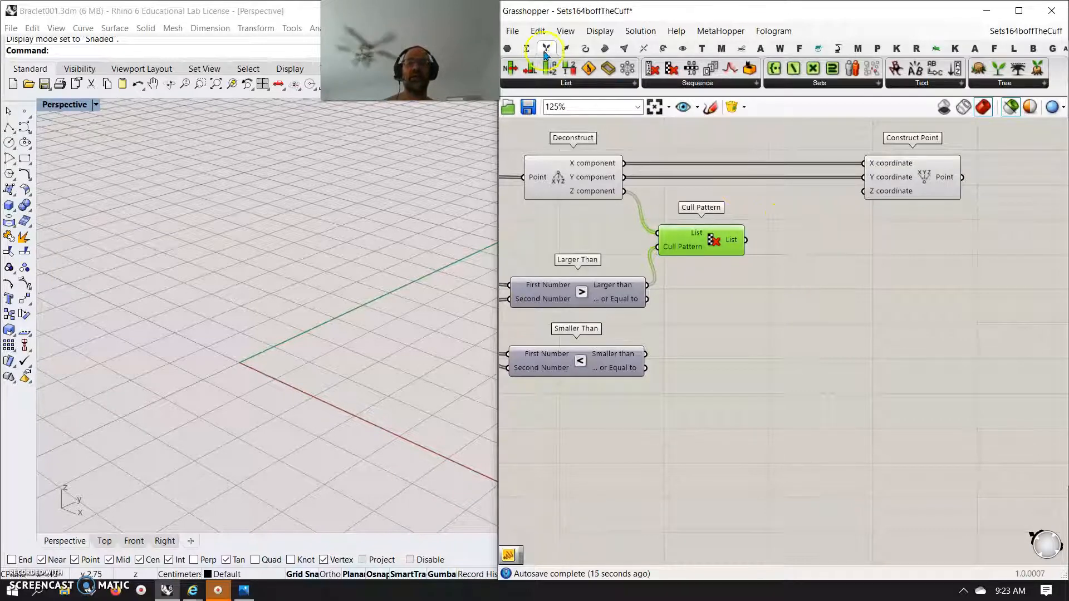
- Add a Multiplication with the Z component as A and the culled list as B, and connect its Result to Construct Point's Z coordinate
click(526, 48)
mouse_move(702, 72)
mouse_down()
mouse_move(823, 253)
mouse_move(810, 216)
mouse_up()
drag(746, 239, 782, 231)
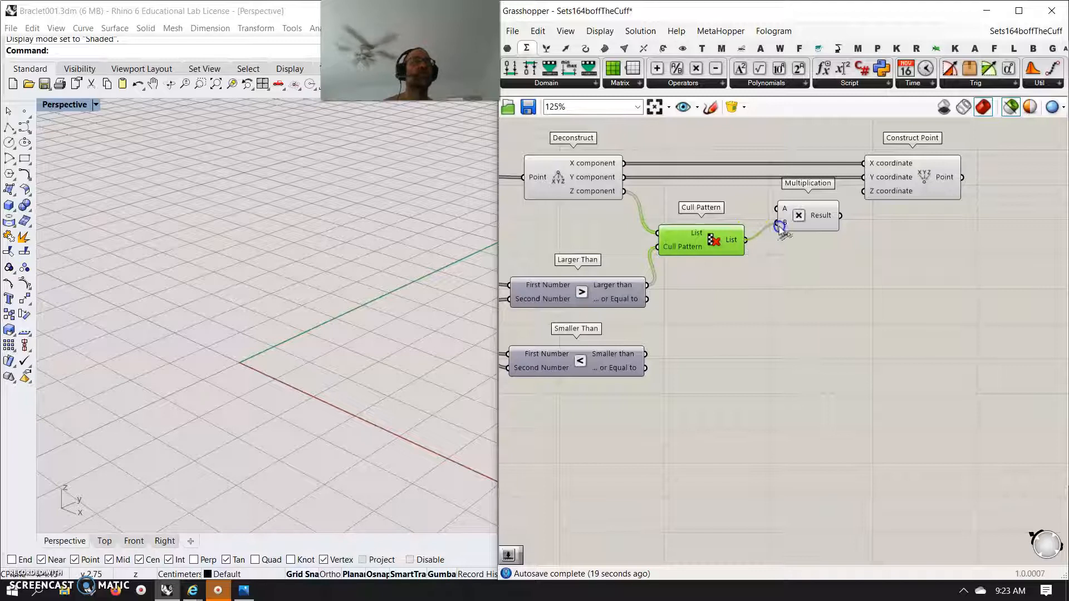
drag(624, 191, 777, 209)
drag(748, 245, 865, 192)
- Compare the new Construct Point's points with the original interpolated curve in the viewport by selecting the related components together
click(928, 178)
right_drag(283, 357, 296, 340)
click(590, 188)
click(893, 186)
right_drag(659, 359, 895, 398)
right_drag(623, 381, 730, 341)
click(558, 454)
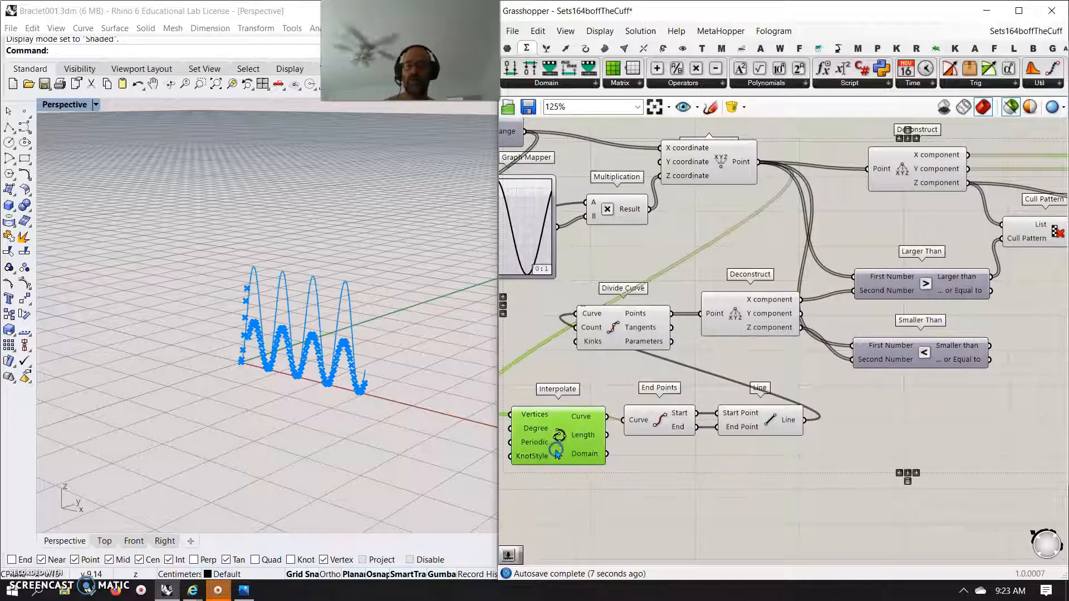
right_drag(962, 399, 687, 391)
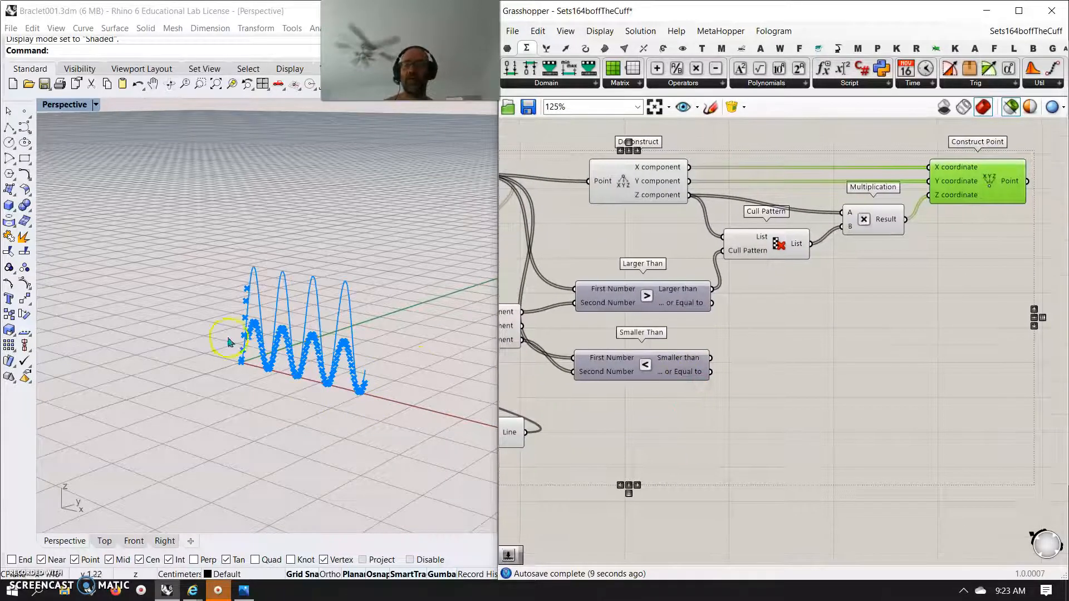
right_drag(893, 308, 746, 275)
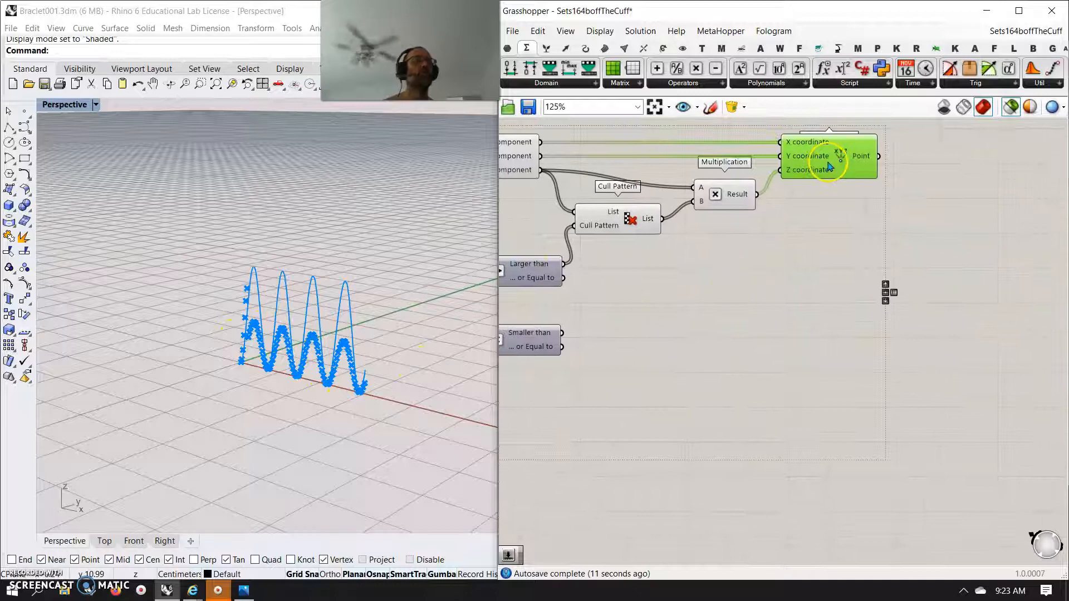
mouse_move(829, 164)
- Add an Interpolate component fed by the new Construct Point's output and inspect the resulting curve up close in the viewport
right_drag(884, 292, 730, 332)
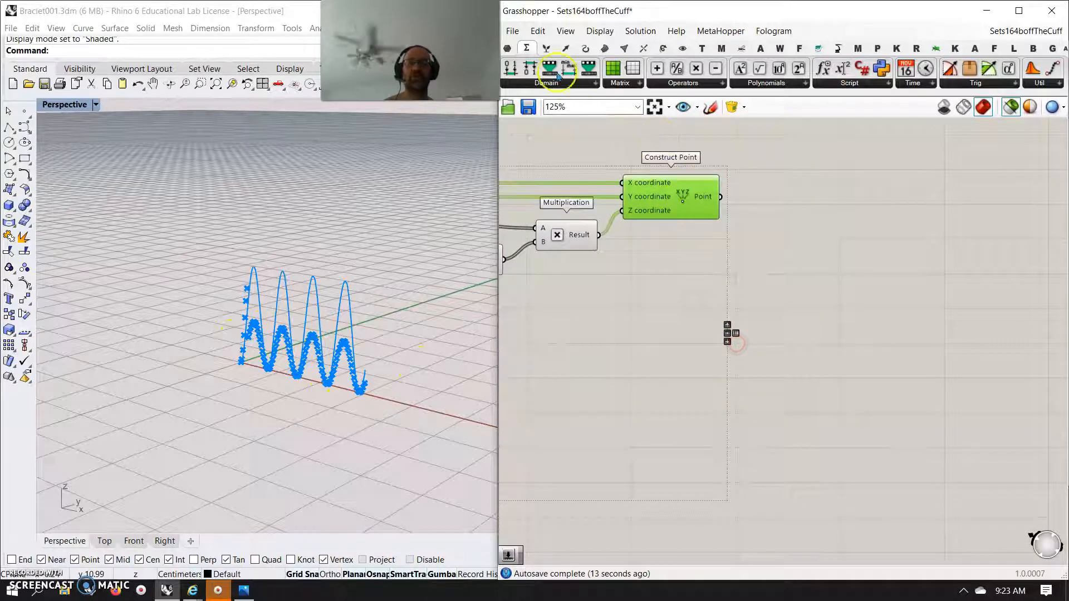
click(585, 49)
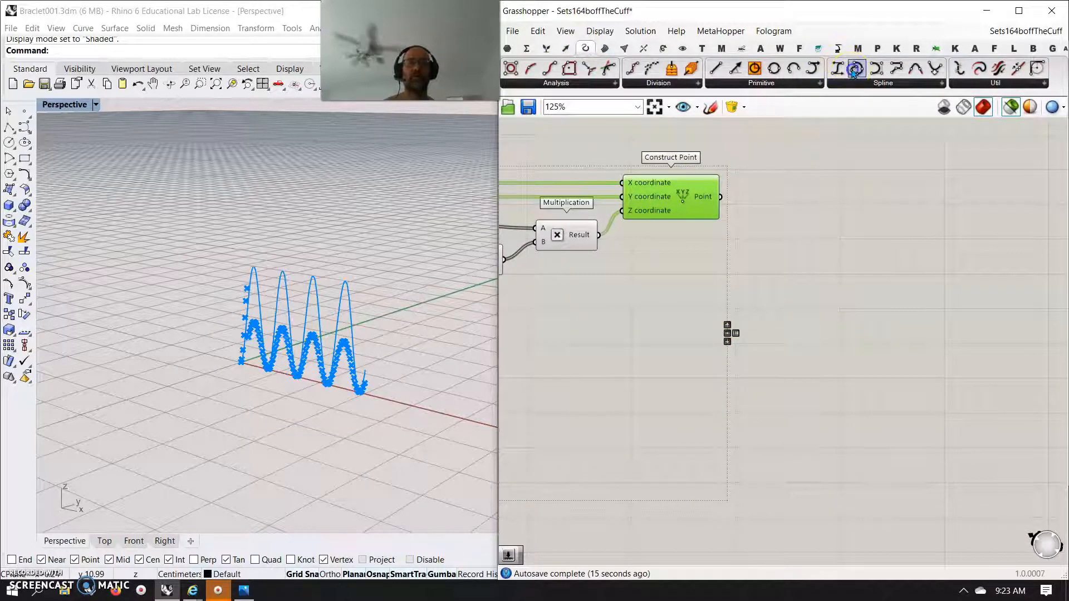
drag(857, 68, 802, 198)
drag(721, 197, 751, 175)
drag(800, 202, 801, 222)
right_drag(291, 386, 327, 390)
scroll(250, 324, up, 10)
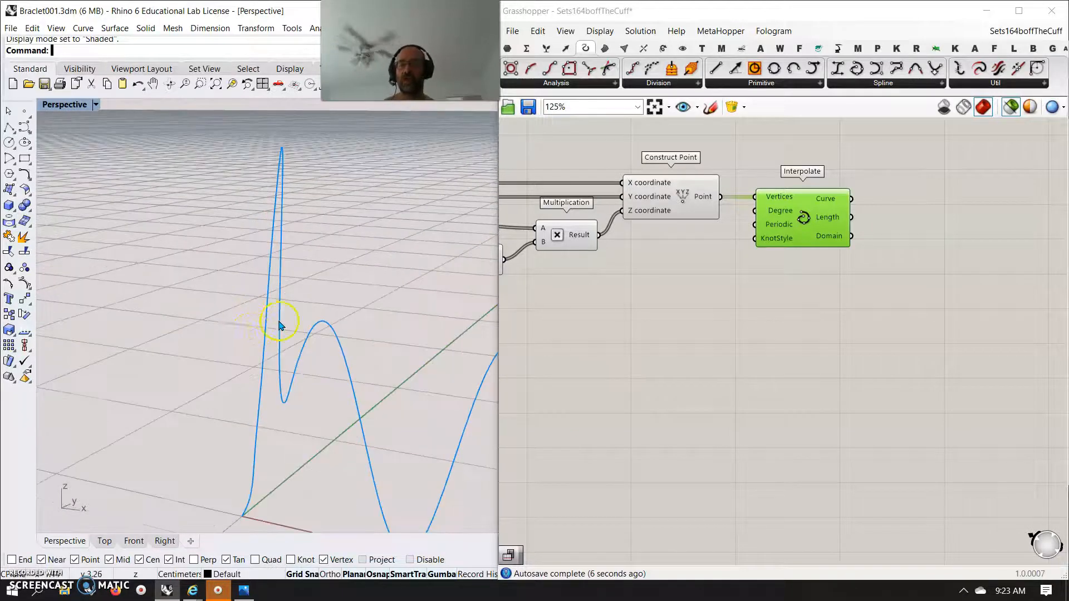
scroll(279, 326, down, 10)
right_drag(274, 310, 270, 341)
- Duplicate the Cull Pattern, Multiplication, Construct Point and Interpolate components and place the copies below the originals
right_drag(568, 336, 712, 372)
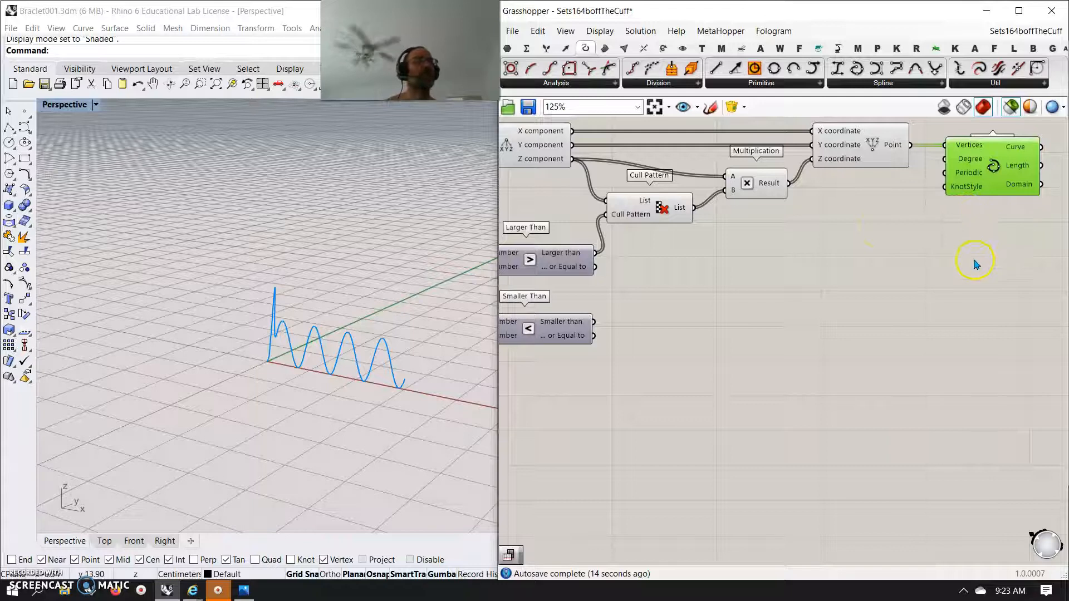
drag(988, 246, 675, 163)
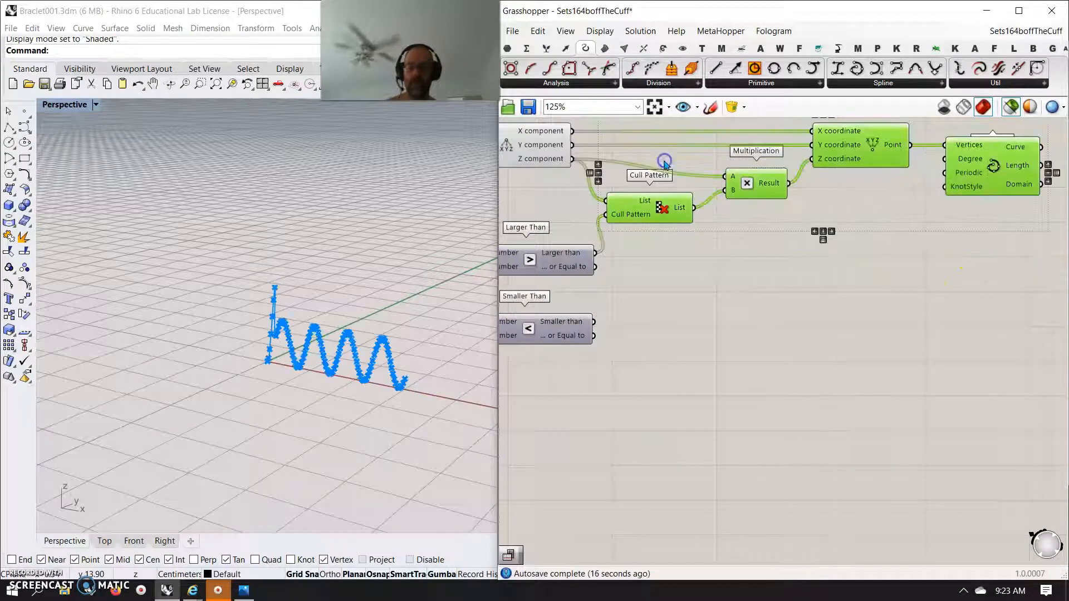
key(ctrl+c)
key(ctrl+v)
drag(752, 190, 760, 283)
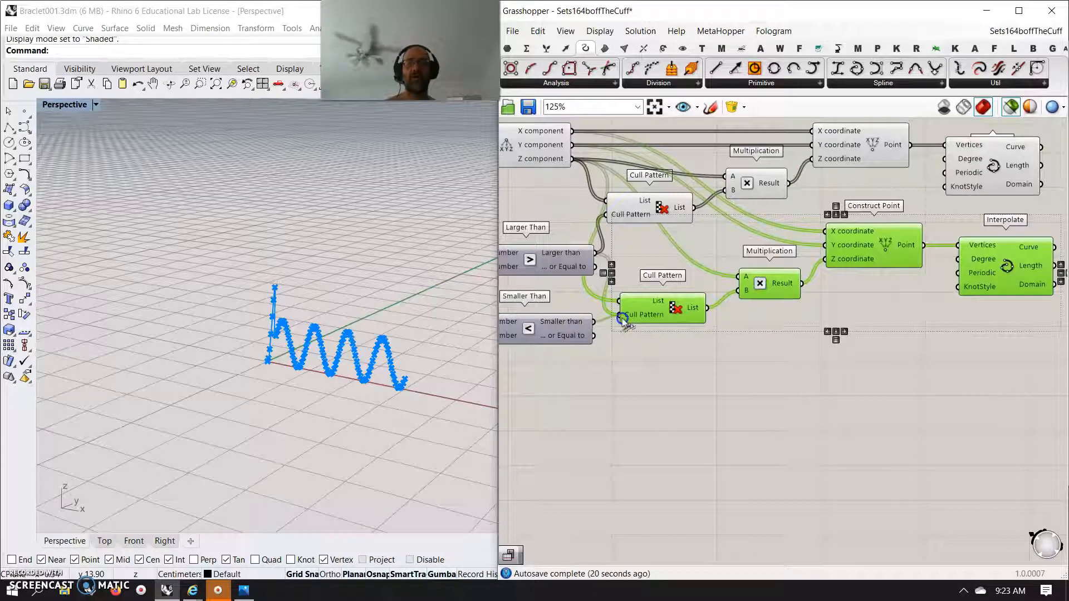
- Connect the Smaller Than result to the duplicated Cull Pattern's pattern input and preview the curves of both Interpolate components
drag(623, 321, 622, 317)
right_drag(868, 379, 706, 356)
click(831, 161)
click(841, 256)
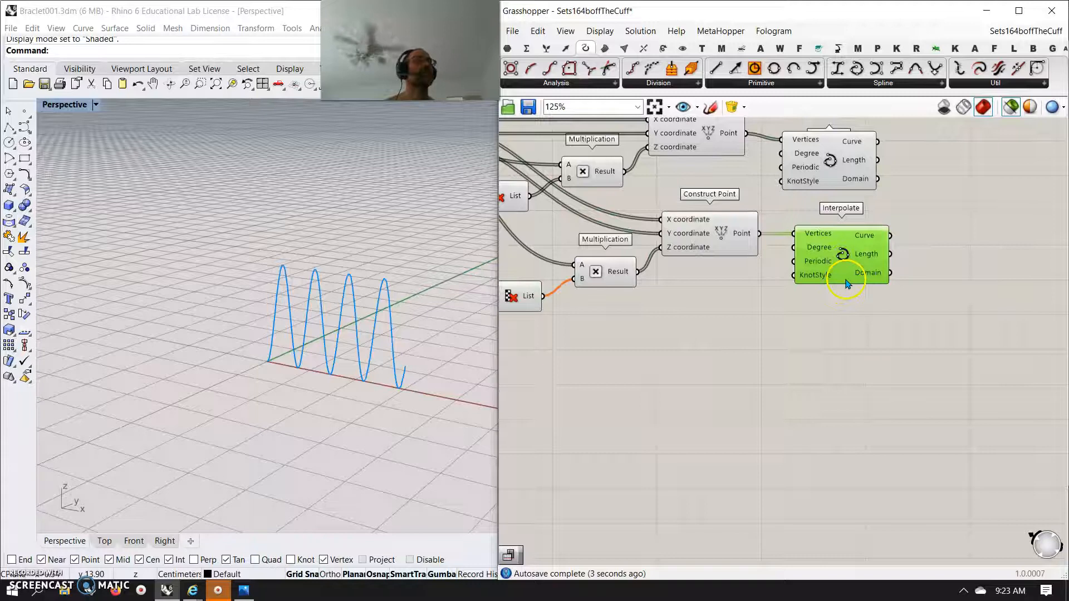
- Reposition the Smaller Than component so it sits clear below the Larger Than component
right_drag(678, 339, 777, 343)
right_drag(625, 344, 807, 327)
right_drag(649, 370, 783, 353)
mouse_move(744, 297)
mouse_down()
mouse_move(745, 316)
mouse_move(746, 279)
mouse_up()
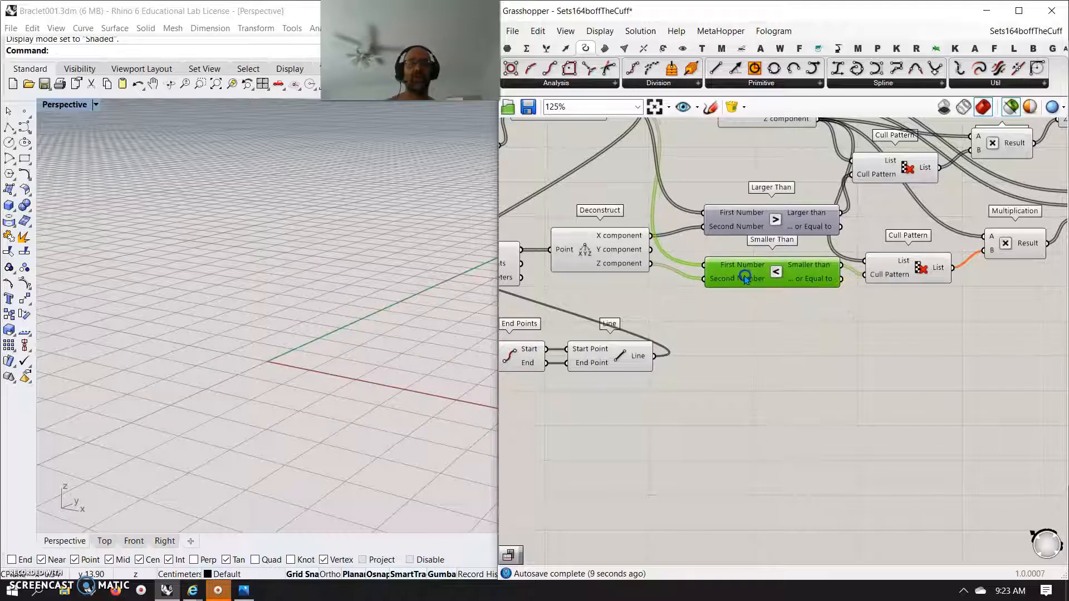
right_drag(912, 332, 735, 373)
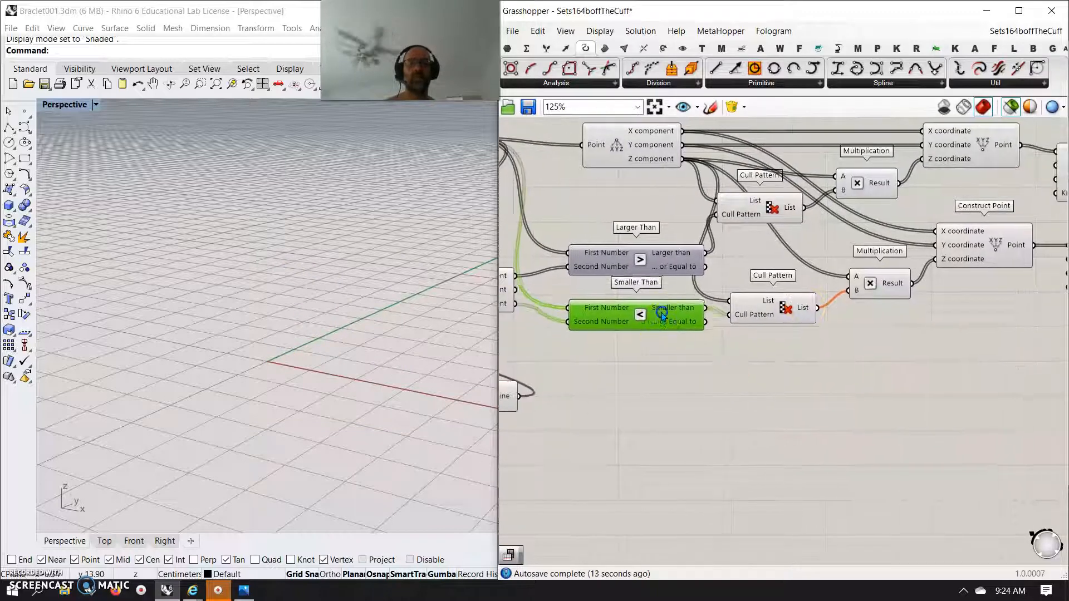
drag(661, 313, 663, 330)
mouse_move(664, 336)
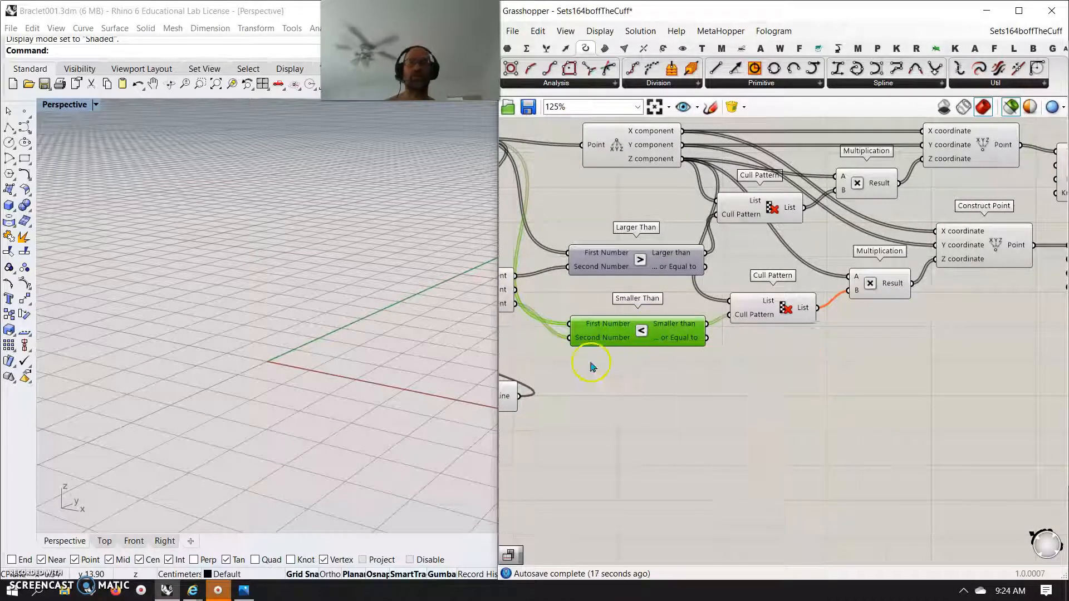
right_drag(592, 382, 649, 382)
- Connect the Z component to the lower Cull Pattern's List input and move that Cull Pattern closer to its Multiplication
drag(740, 160, 787, 301)
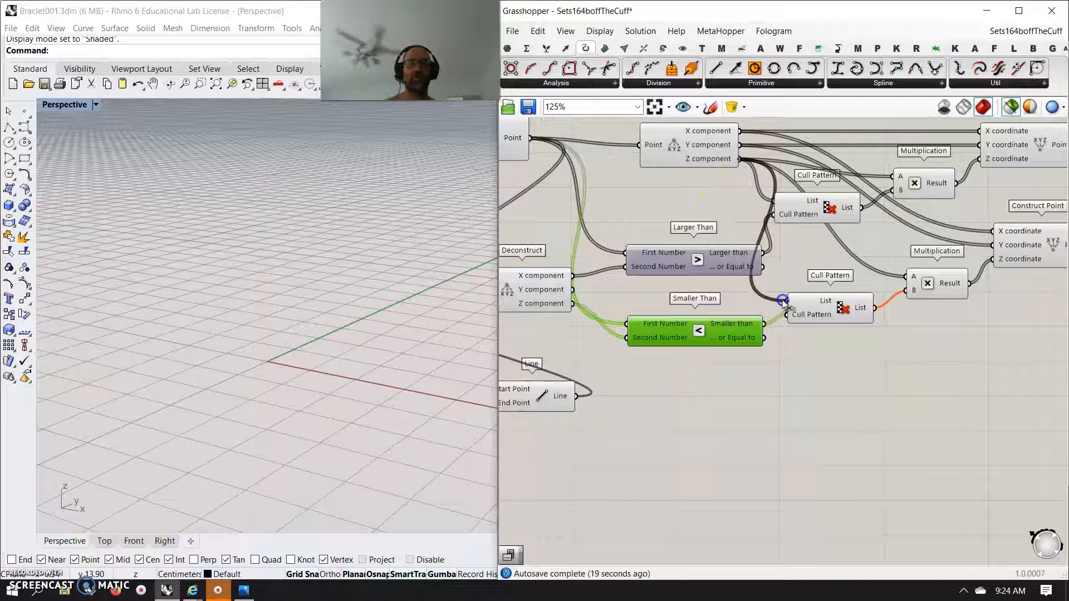
click(812, 308)
right_drag(927, 348, 846, 341)
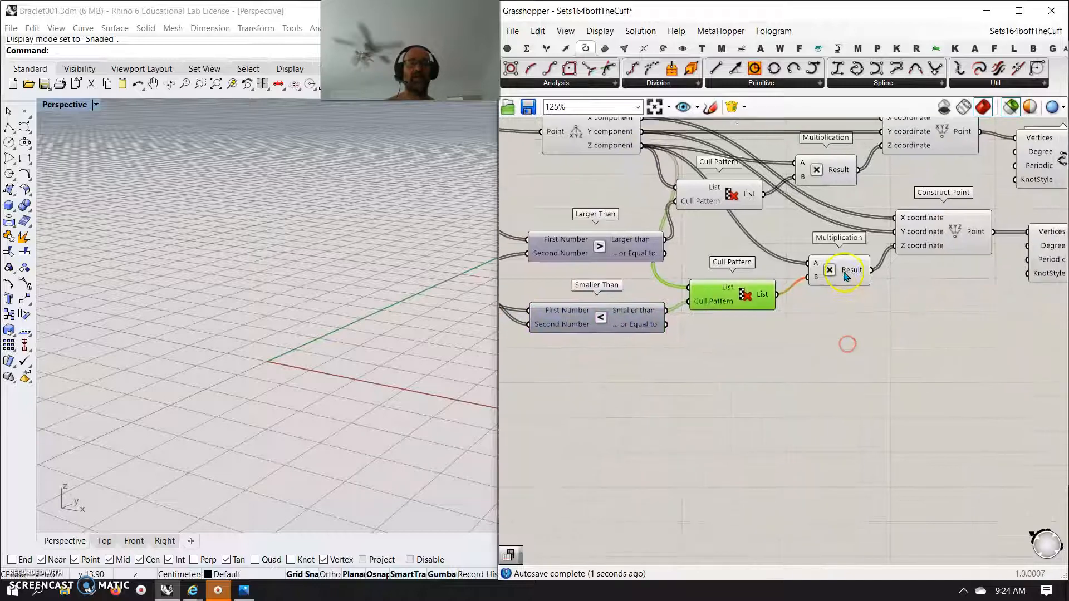
mouse_move(851, 275)
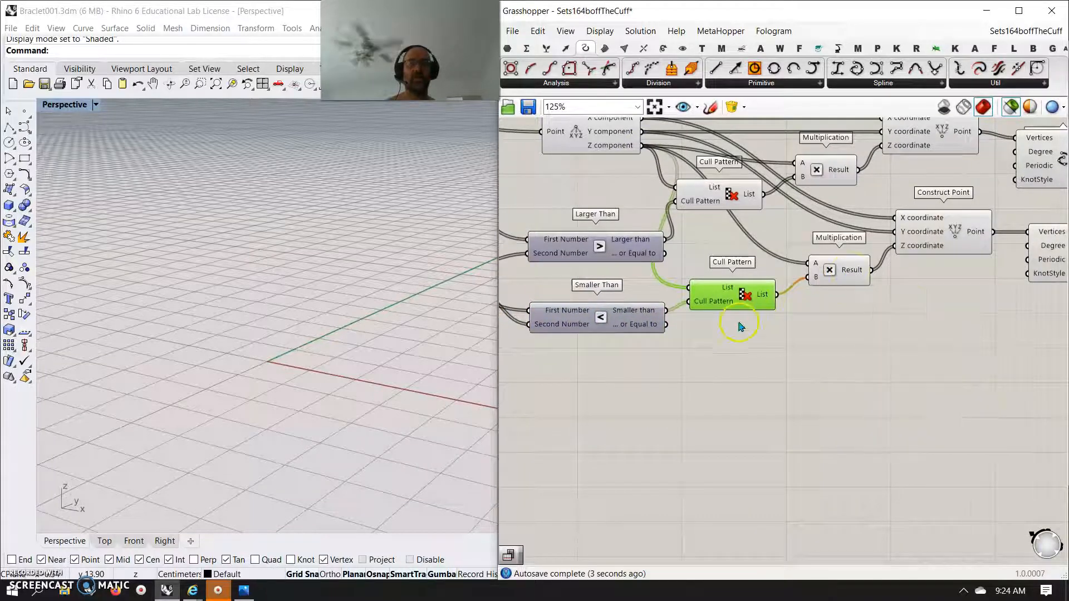
drag(744, 300, 751, 297)
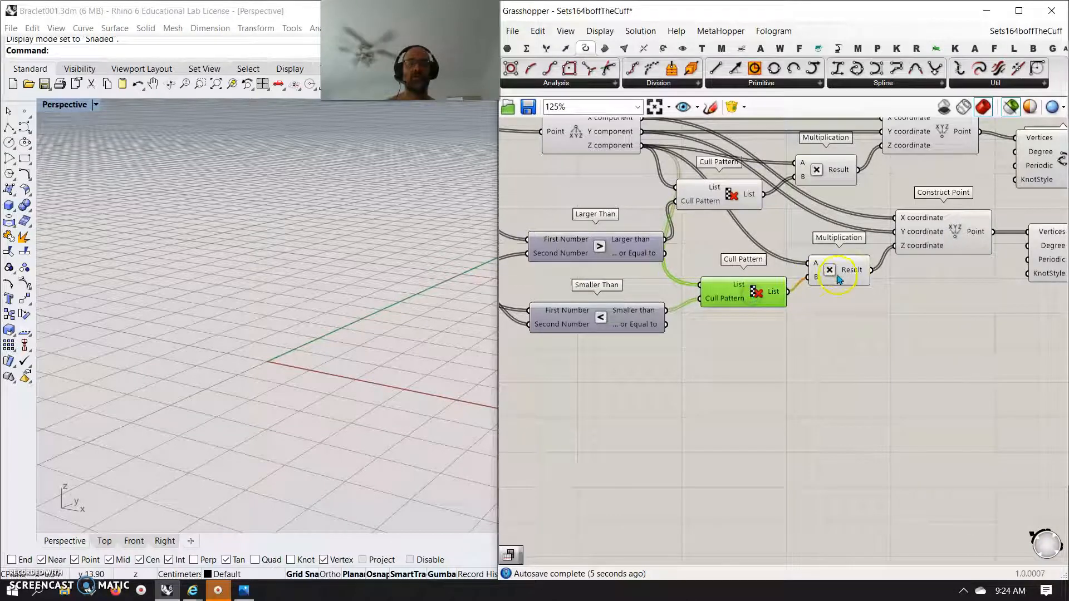
- Slightly adjust the peak handle of the sine curve in the Graph Mapper
right_drag(684, 392, 825, 403)
scroll(818, 422, down, 3)
right_drag(761, 438, 930, 462)
right_drag(652, 411, 615, 405)
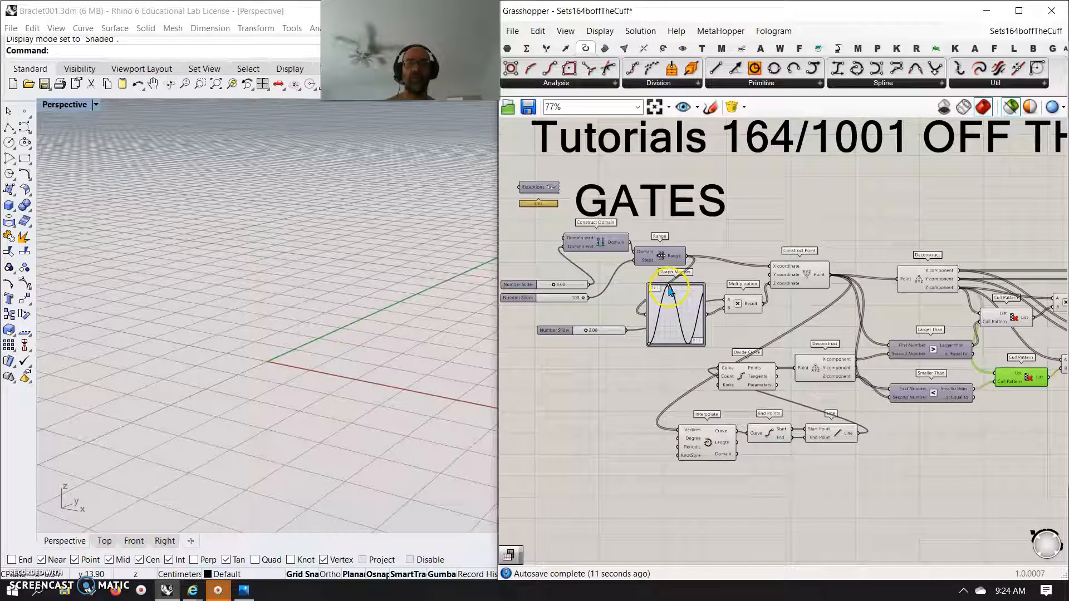
drag(669, 287, 666, 290)
- Move the lower Construct Point clear of its Multiplication and preview the points of both Construct Point components
right_drag(1005, 415, 733, 410)
scroll(780, 386, up, 3)
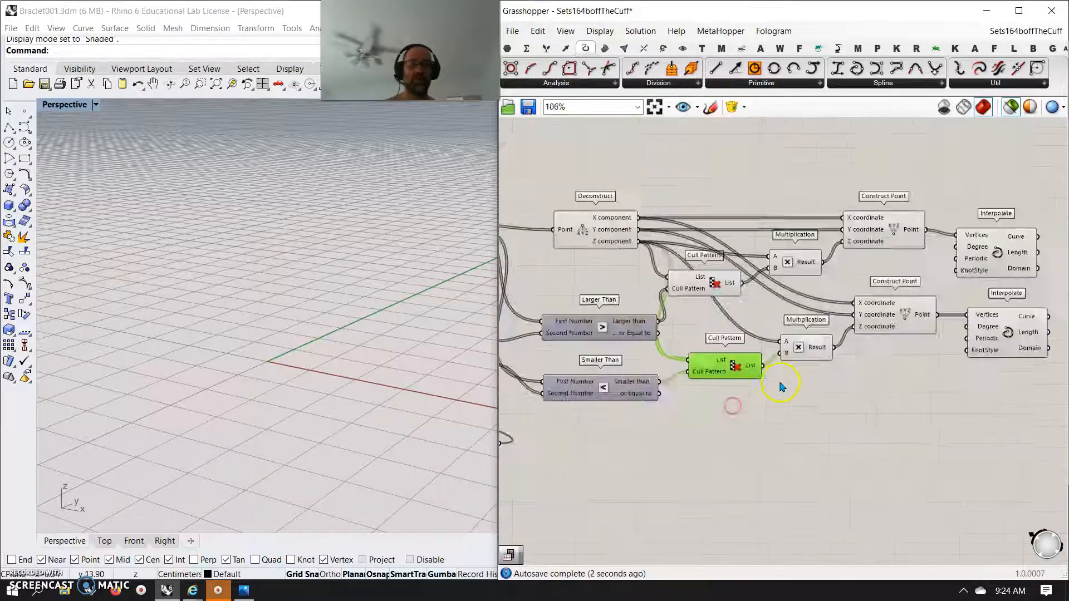
right_drag(656, 432, 749, 413)
click(902, 315)
right_drag(932, 390, 716, 425)
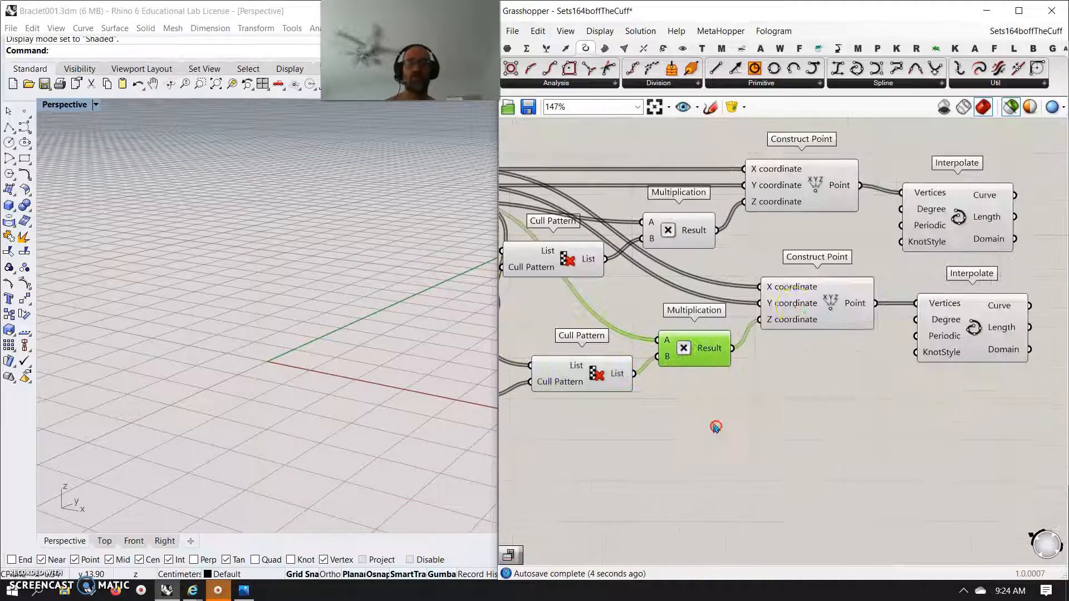
click(804, 278)
click(814, 205)
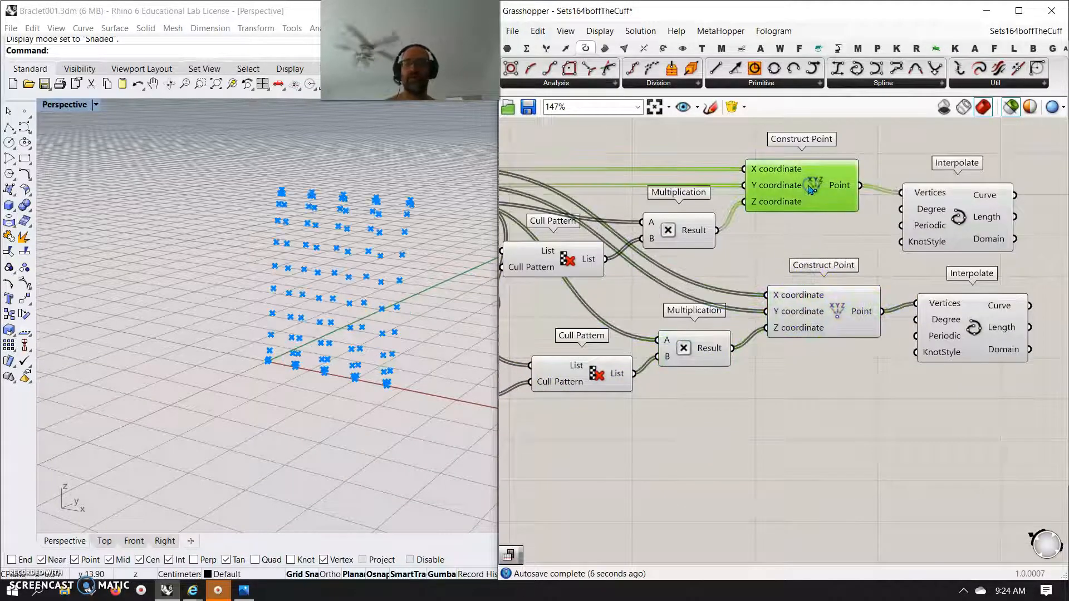
click(808, 303)
right_drag(804, 405, 728, 426)
- Compare the curves of the two Interpolate components together up close in the viewport
click(904, 336)
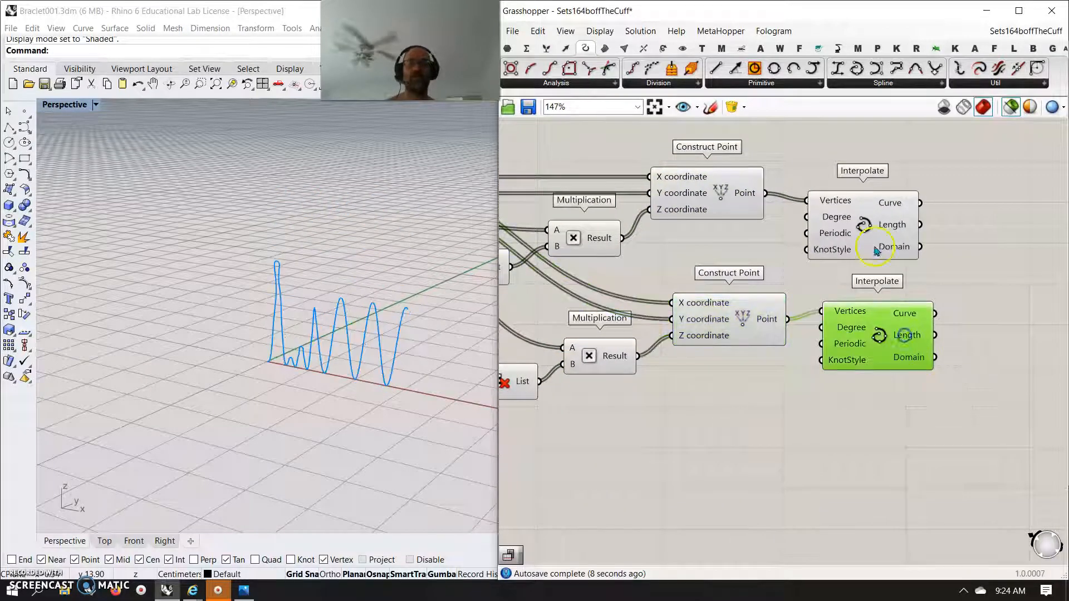
click(875, 244)
drag(956, 414, 862, 209)
right_drag(422, 374, 358, 368)
scroll(325, 349, up, 4)
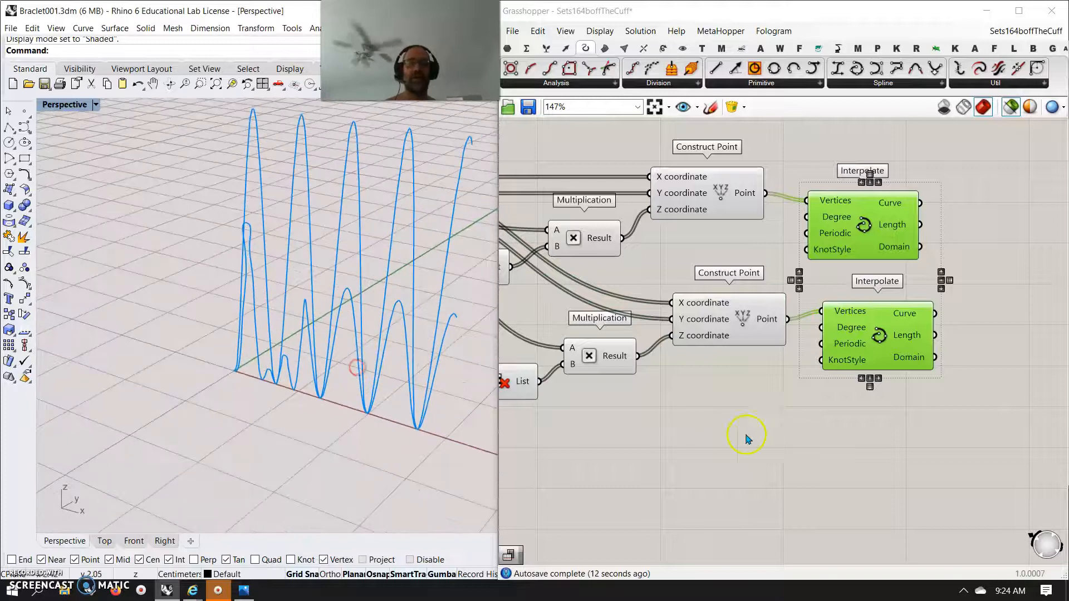
- Align the two Interpolate components one above the other on the canvas
right_drag(806, 439, 700, 446)
scroll(700, 445, down, 2)
right_drag(780, 469, 751, 473)
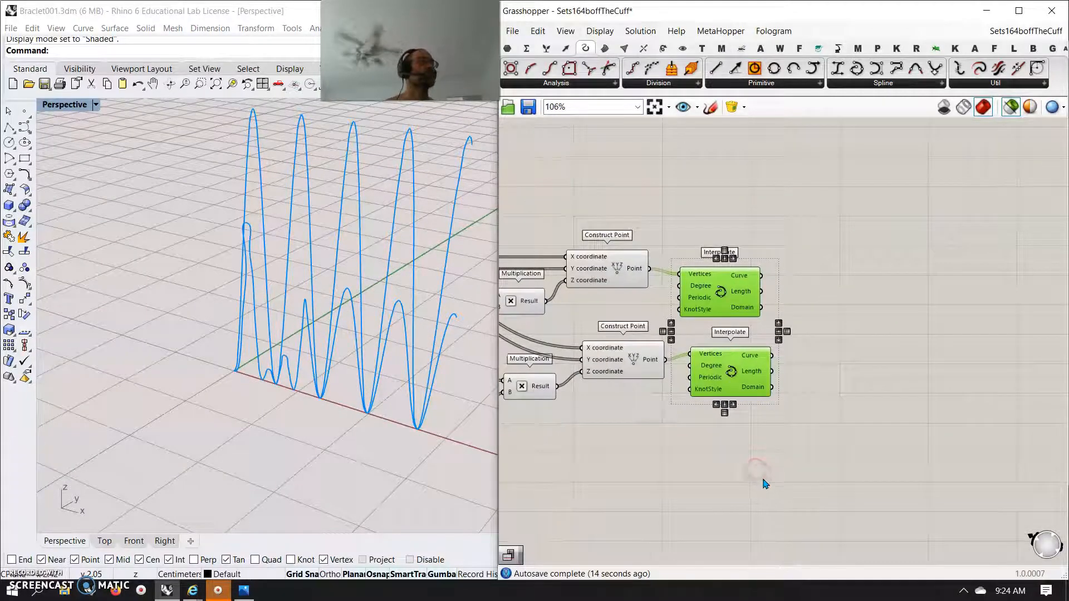
right_drag(856, 484, 706, 465)
drag(582, 282, 581, 270)
click(605, 469)
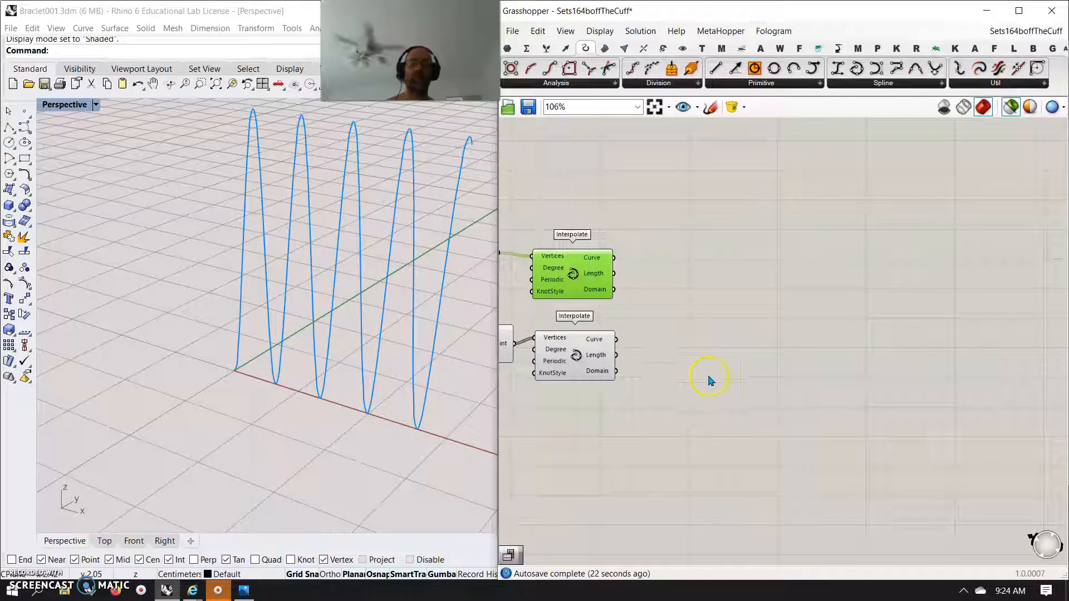
right_drag(708, 375, 737, 341)
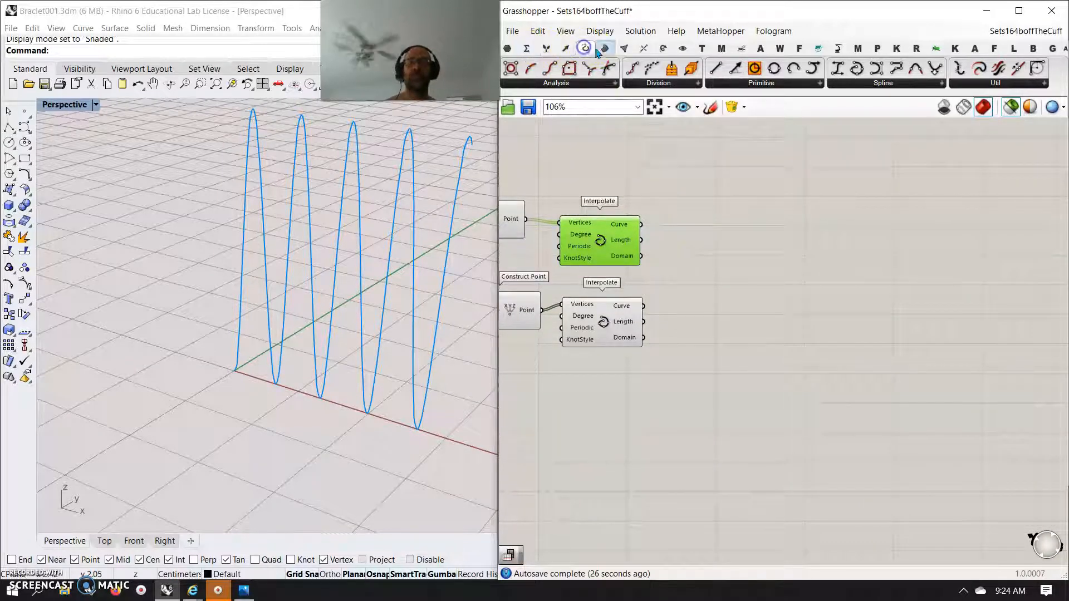
- Add a Sub Curve component and connect the Curve outputs of both Interpolate components to its Base curve input
click(869, 82)
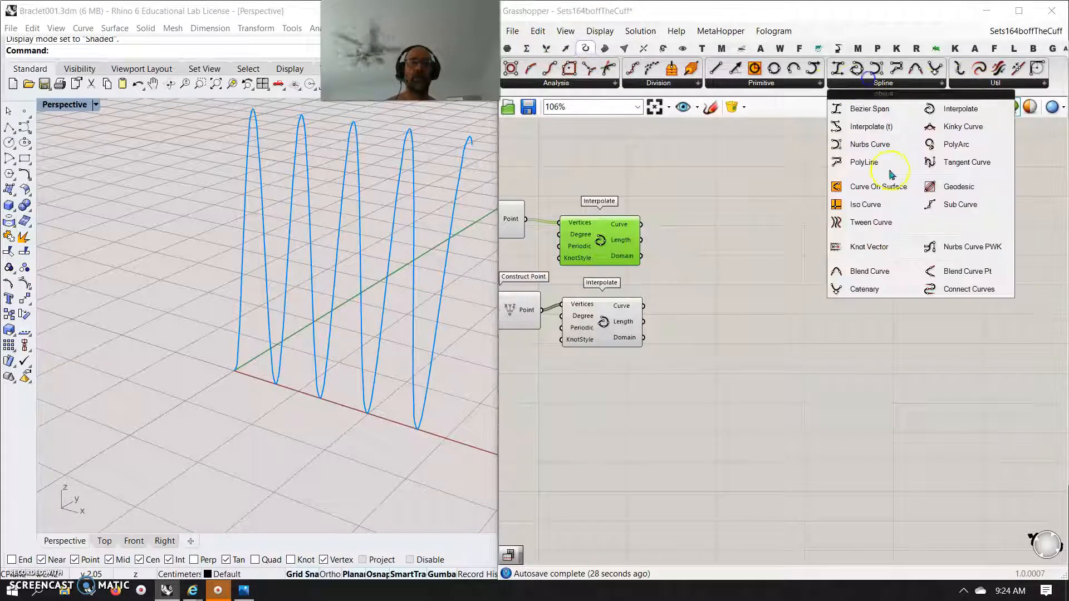
drag(962, 207, 766, 290)
drag(647, 229, 729, 287)
shift+drag(644, 306, 771, 295)
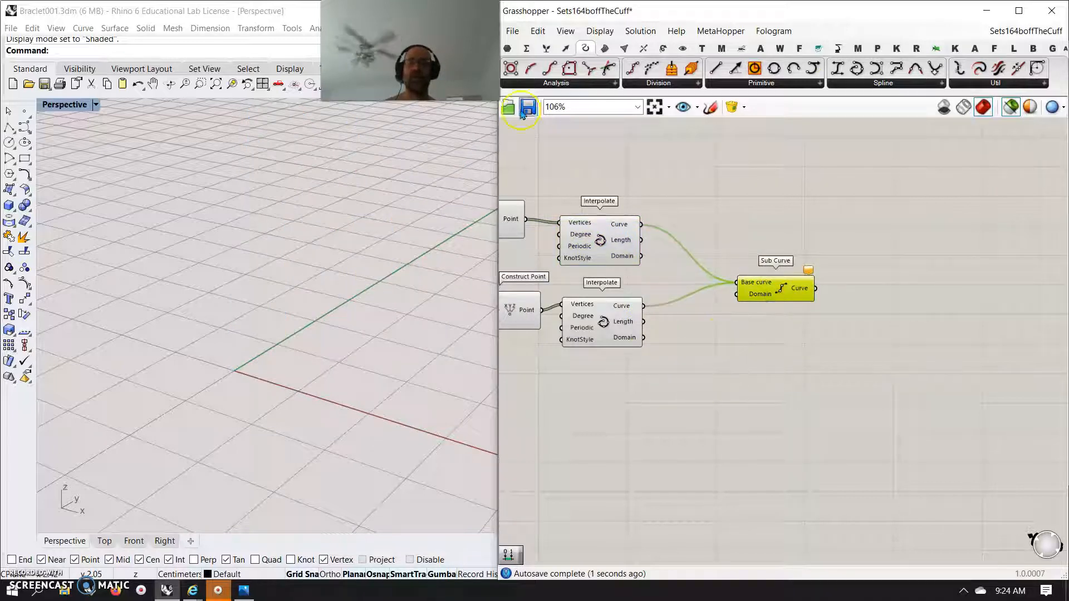
- Add a Construct Domain connected to Sub Curve's Domain input, and place a number slider of 0.9 beside it
click(526, 48)
drag(624, 329, 736, 294)
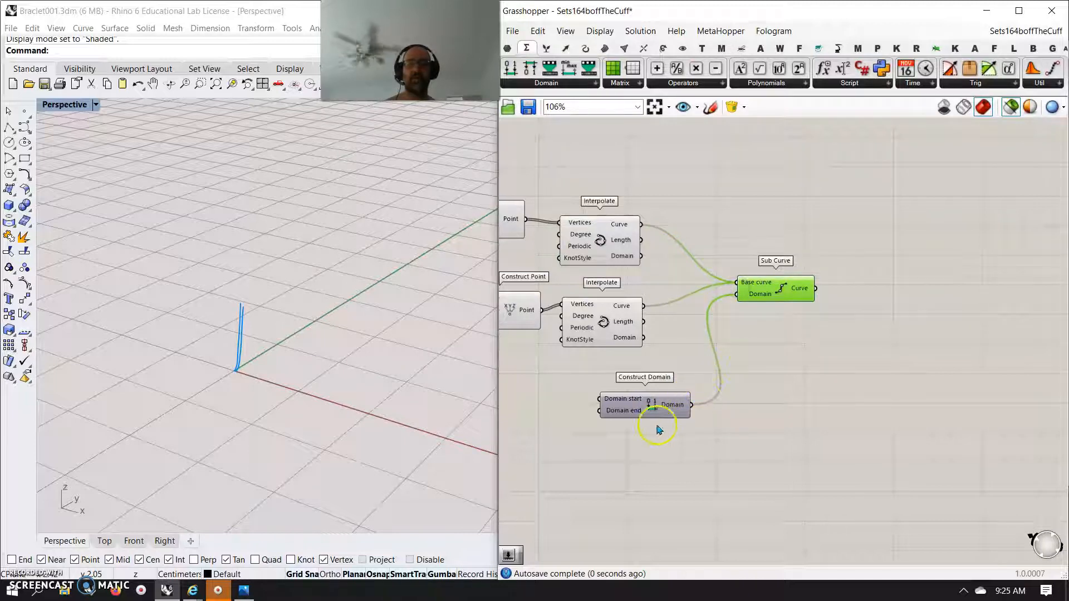
double_click(543, 443)
text(.9)
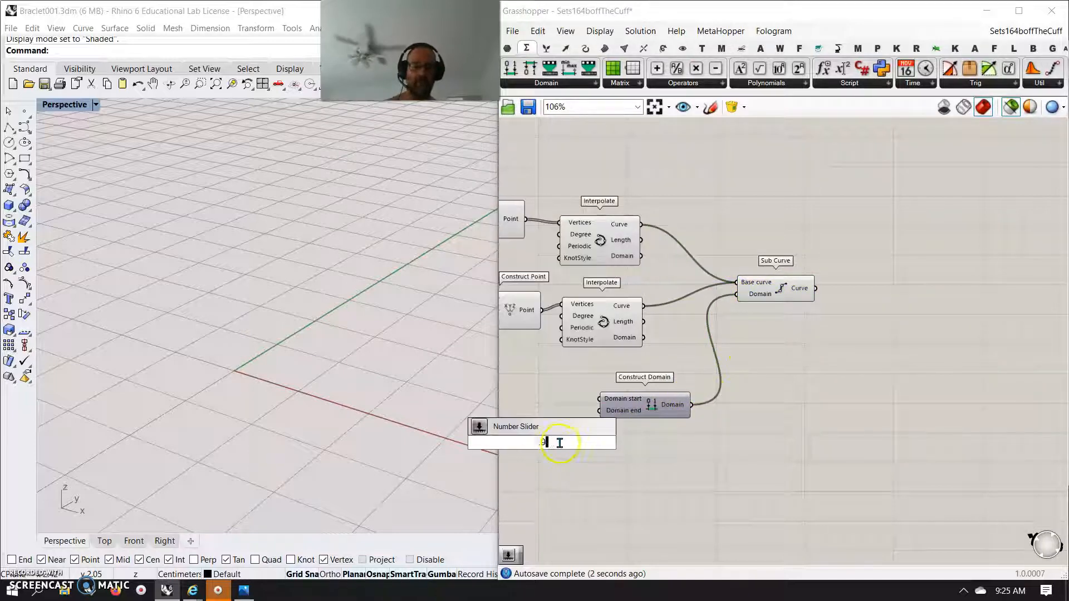
key(Return)
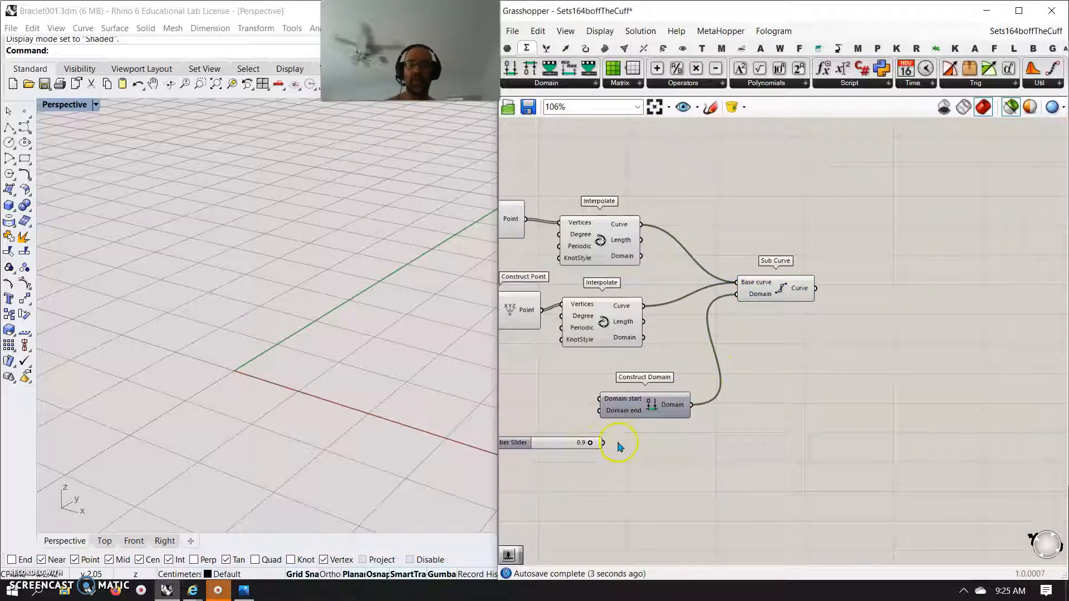
- Reparameterize Sub Curve's Base curve input and connect the 0.9 slider to Construct Domain's Domain end
right_click(754, 285)
click(787, 423)
drag(604, 444, 600, 420)
- Compare the trimmed Sub Curve output with the full curves of both Interpolate components in the viewport
click(780, 291)
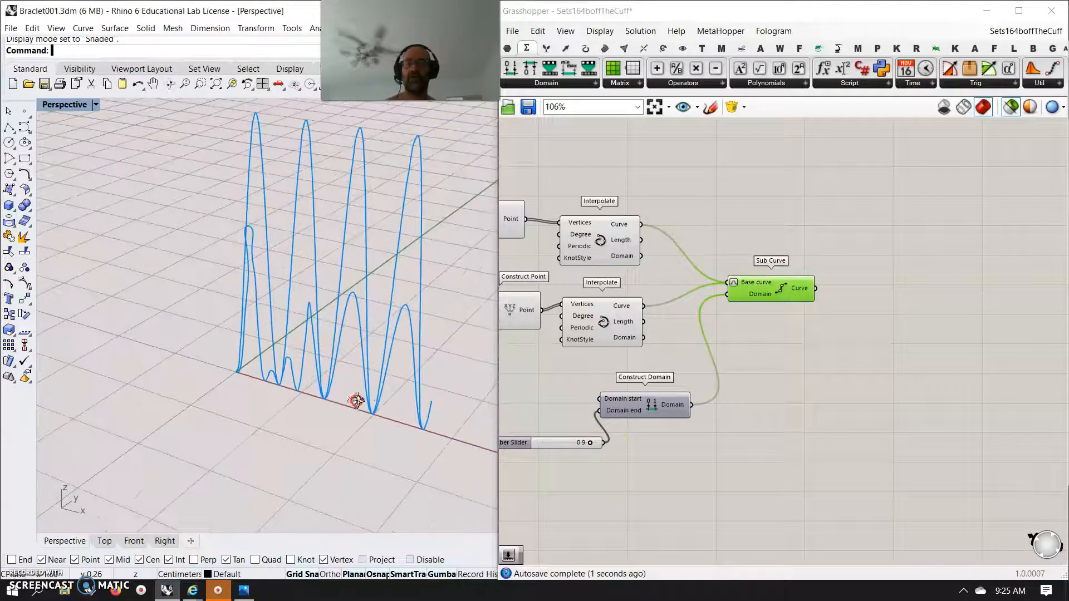
shift+click(631, 320)
shift+click(607, 222)
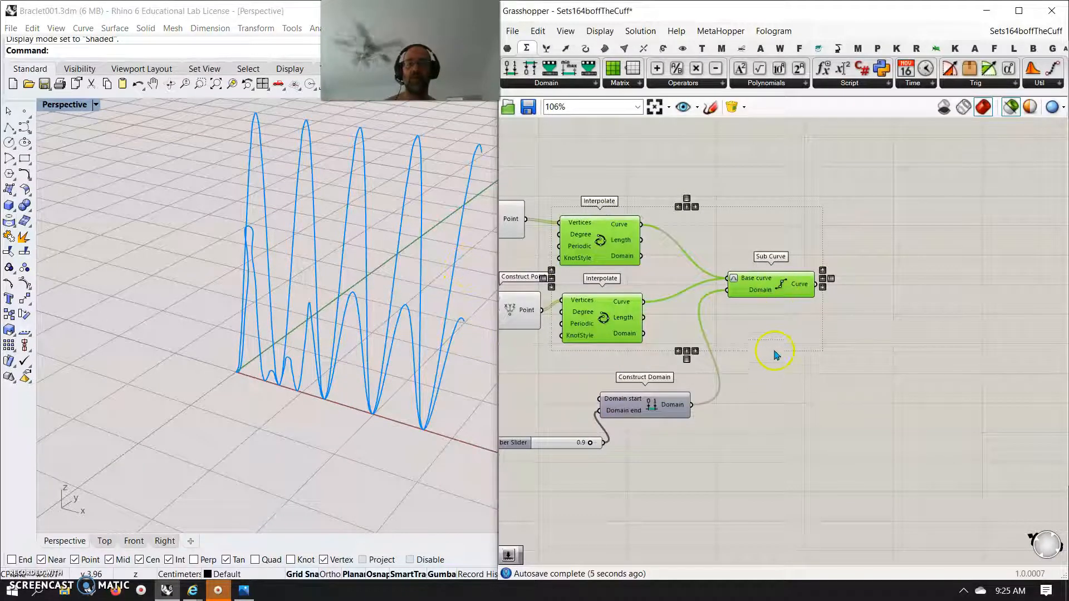
click(793, 386)
drag(777, 349, 530, 211)
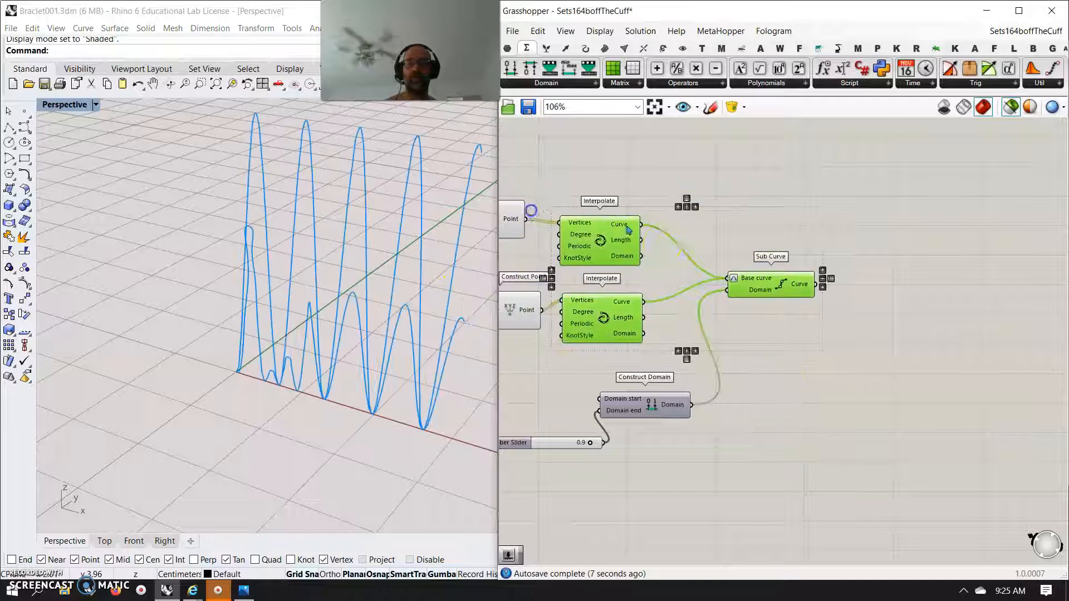
click(785, 369)
click(774, 291)
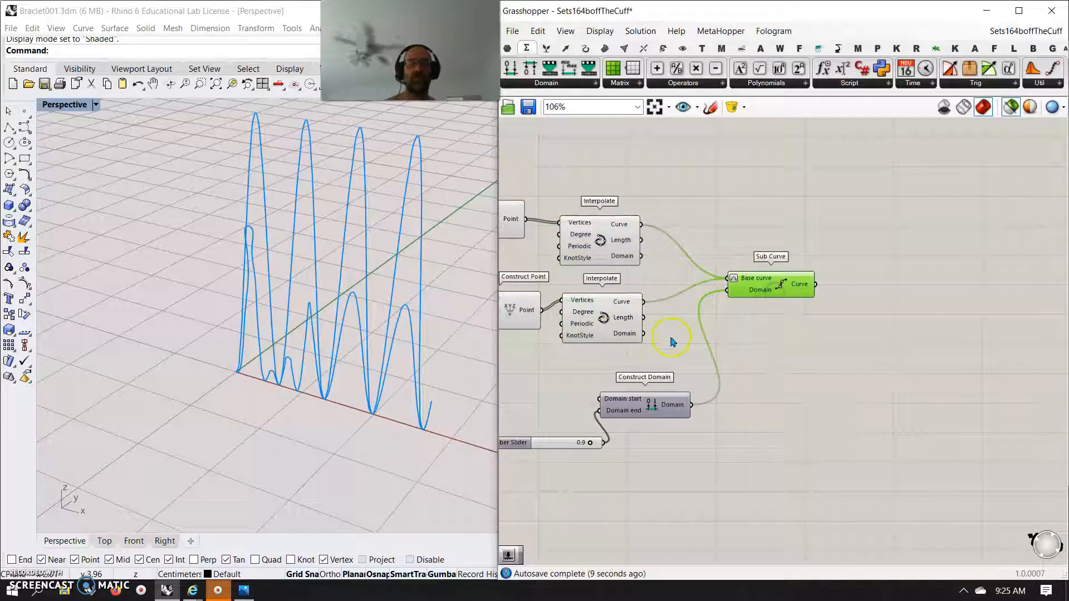
shift+click(607, 322)
shift+click(611, 230)
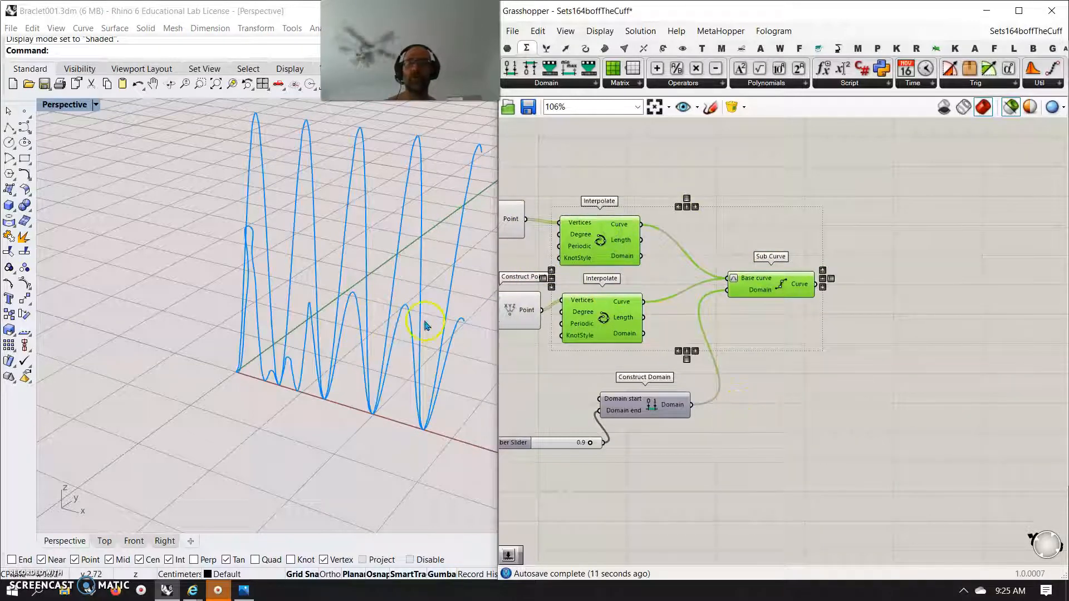
click(680, 463)
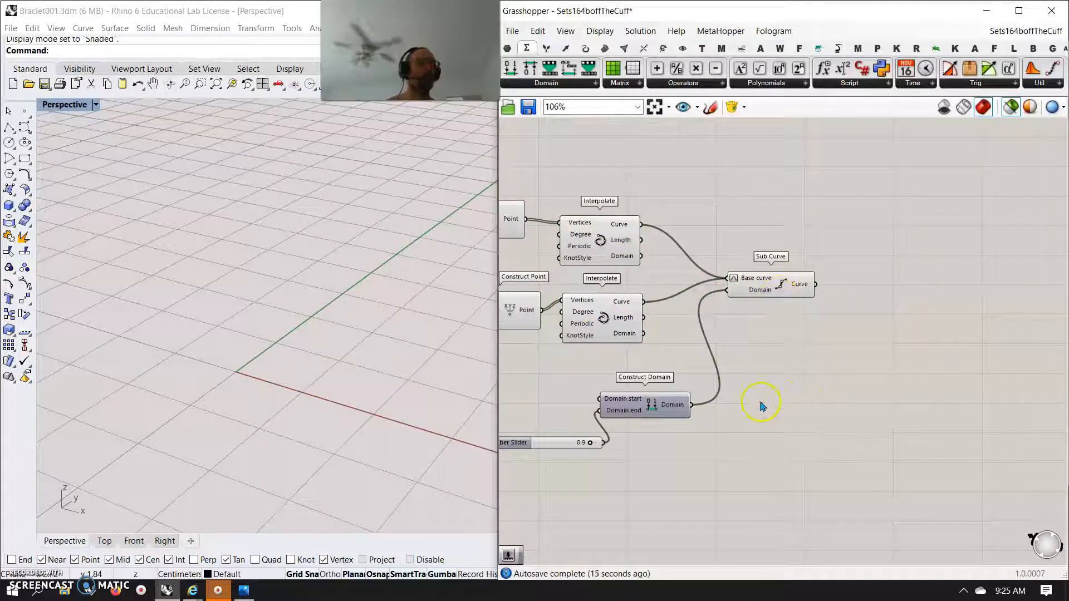
- Add a Pipe component beside Sub Curve and connect Sub Curve's output to its Curve input
right_drag(762, 406, 738, 368)
click(721, 251)
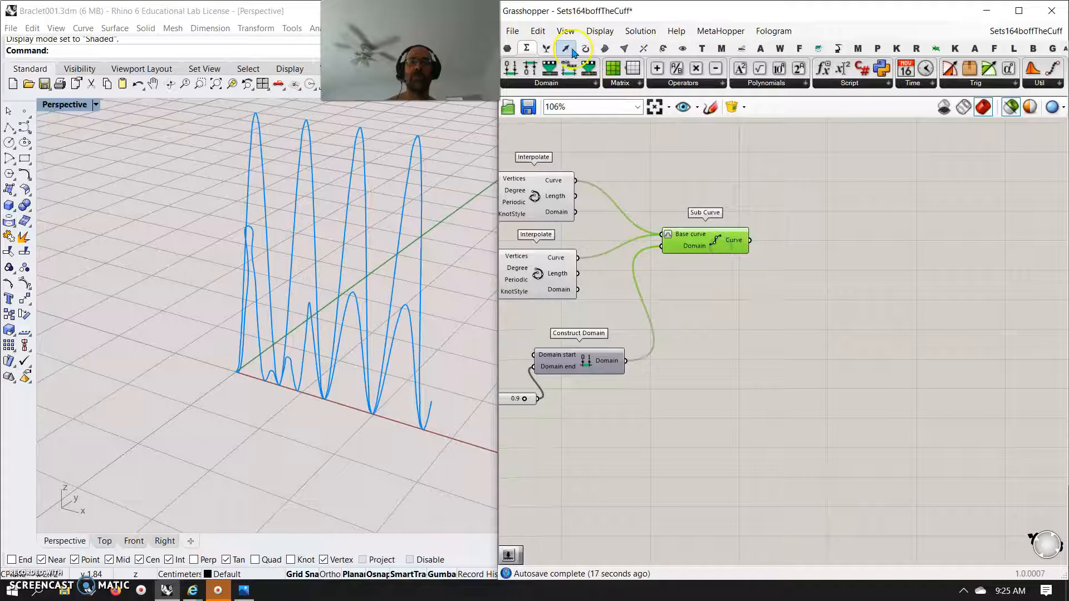
click(605, 48)
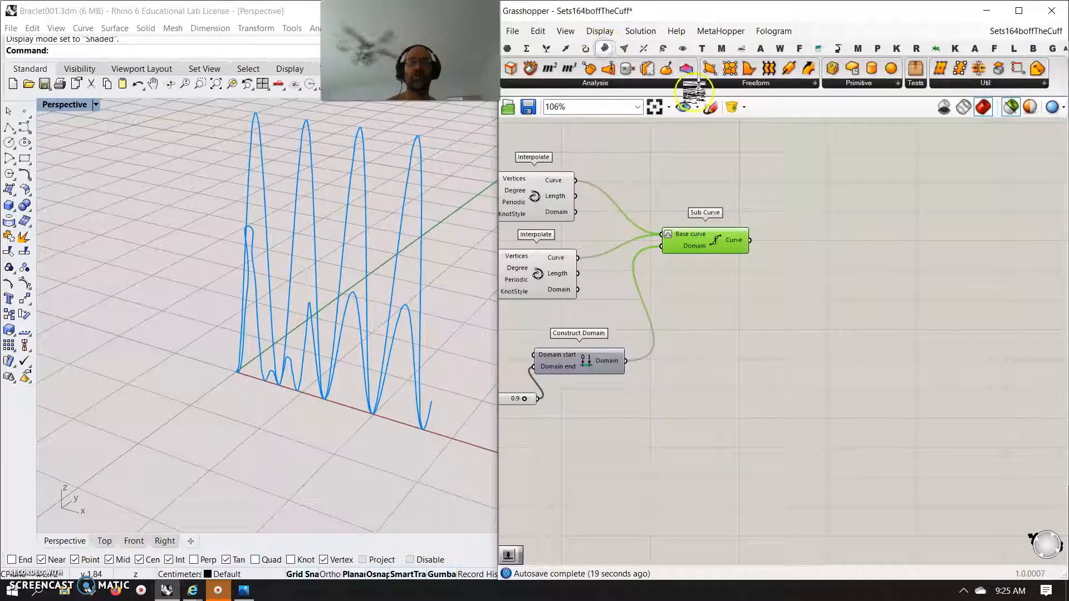
drag(849, 295, 852, 330)
drag(750, 240, 824, 318)
drag(874, 345, 914, 354)
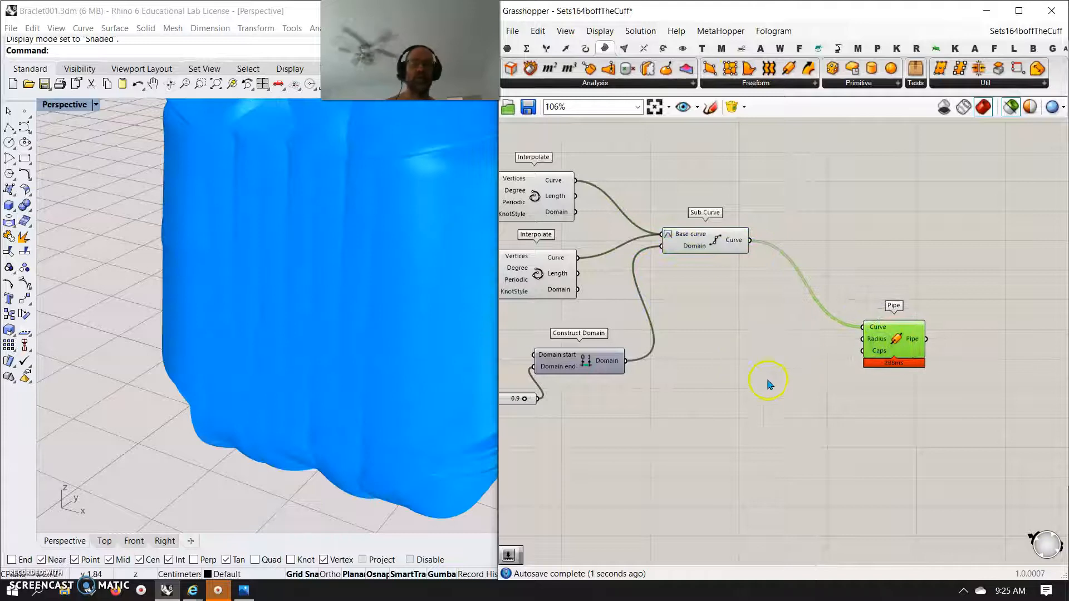
- Add a 0.1 number slider with three decimal digits and a maximum of 0.100, and connect it to Pipe's Radius input
double_click(769, 384)
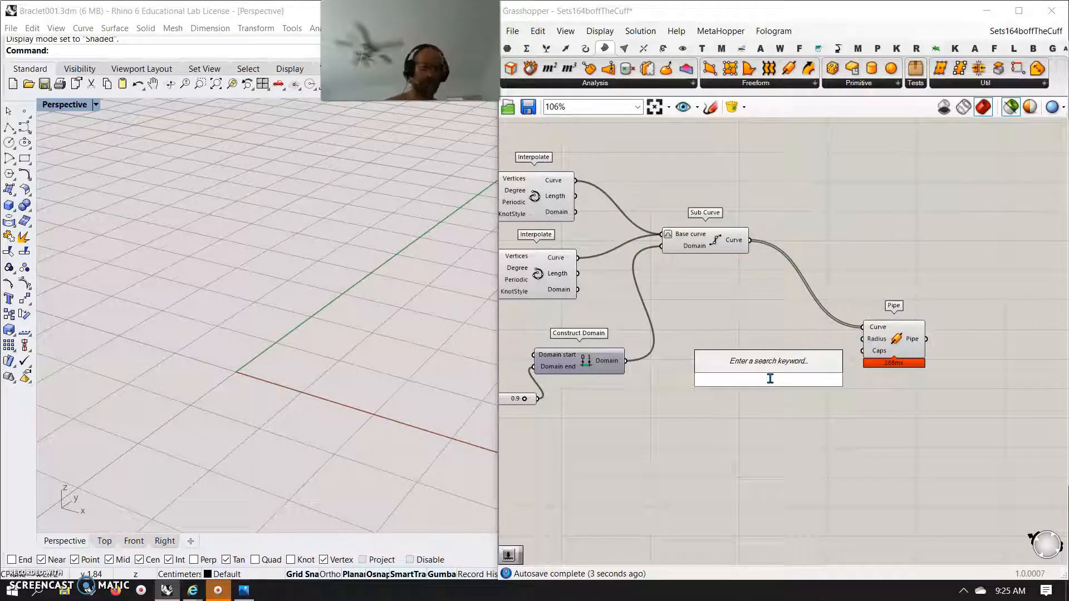
text(.1)
key(Return)
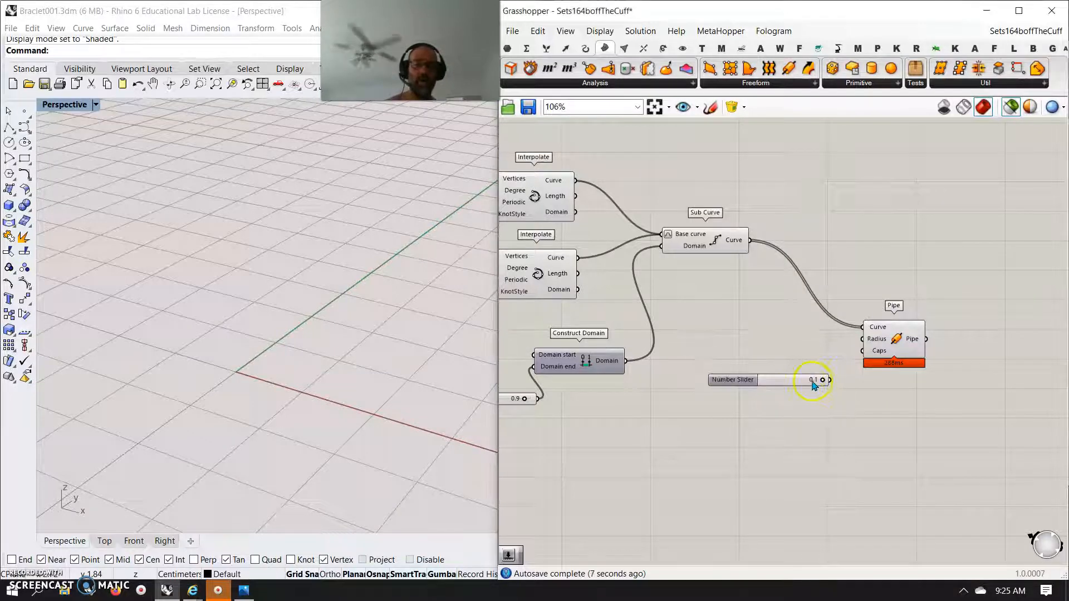
right_click(813, 385)
click(819, 434)
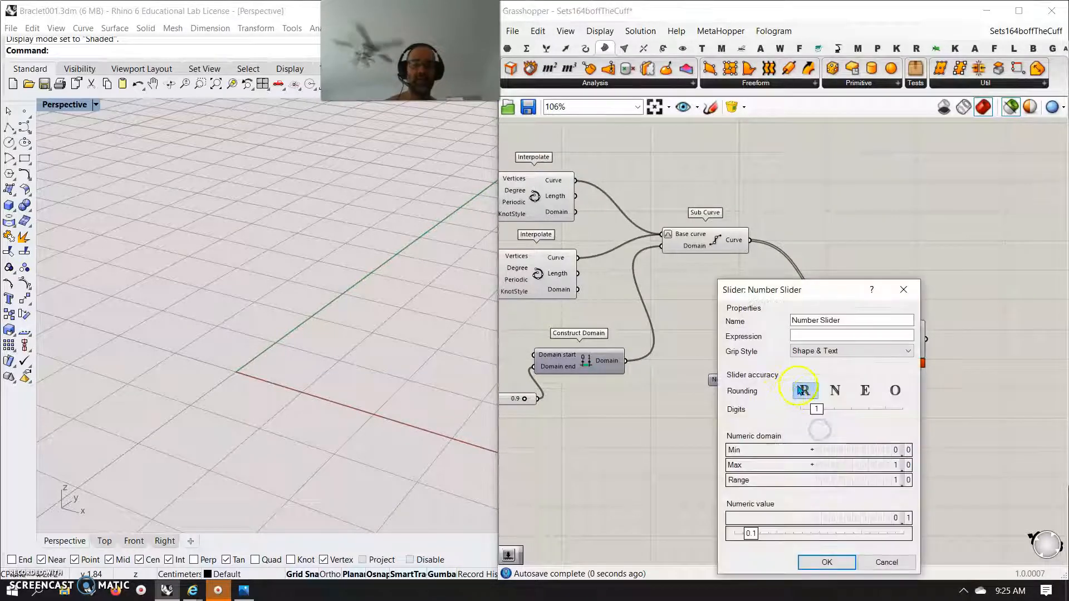
drag(816, 409, 843, 411)
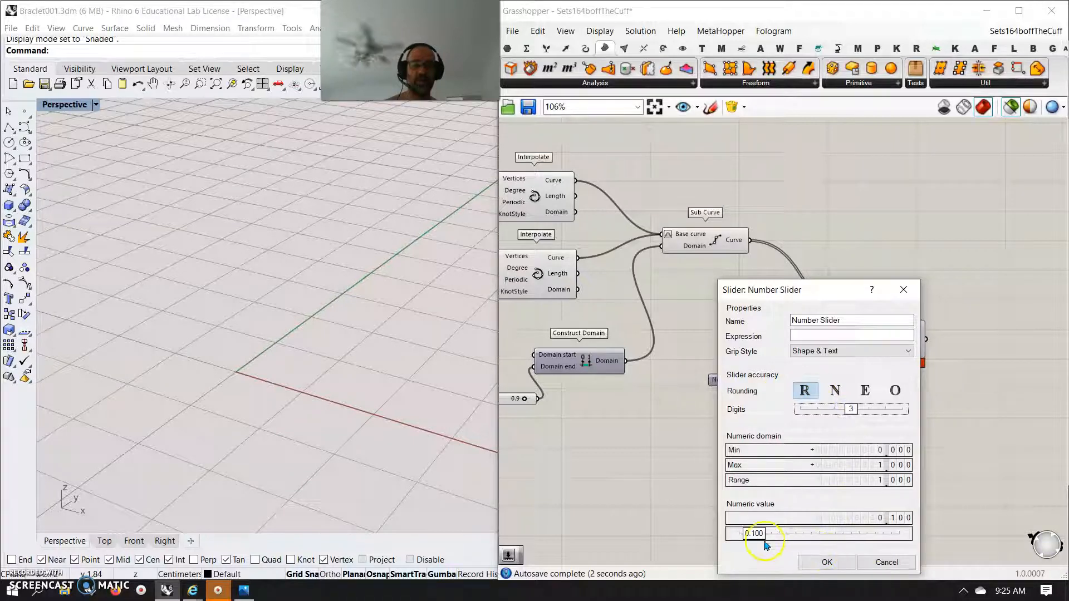
click(894, 464)
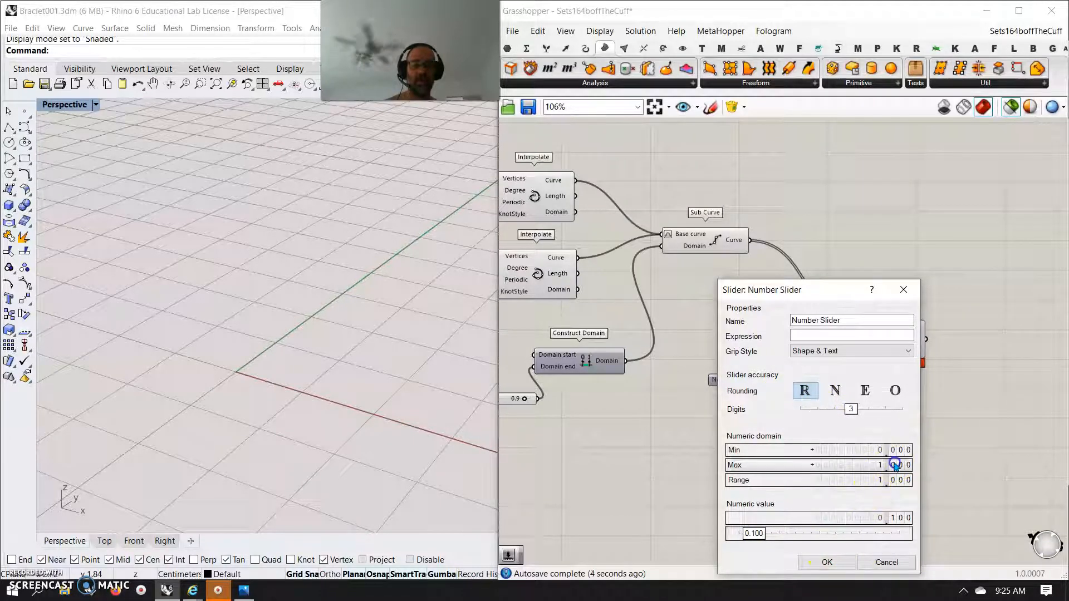
drag(882, 473, 878, 477)
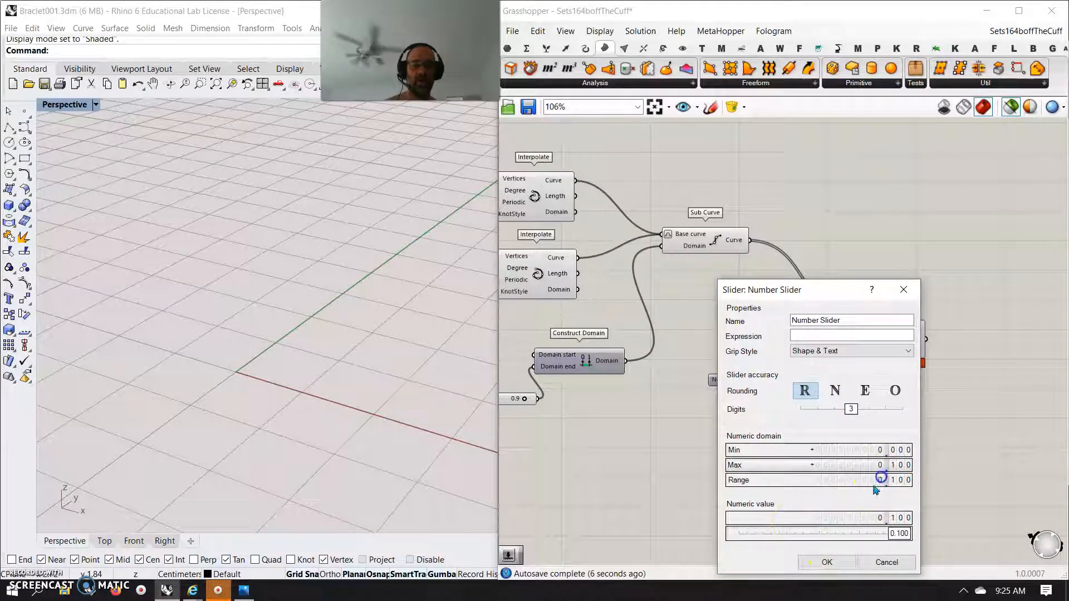
drag(889, 533, 819, 547)
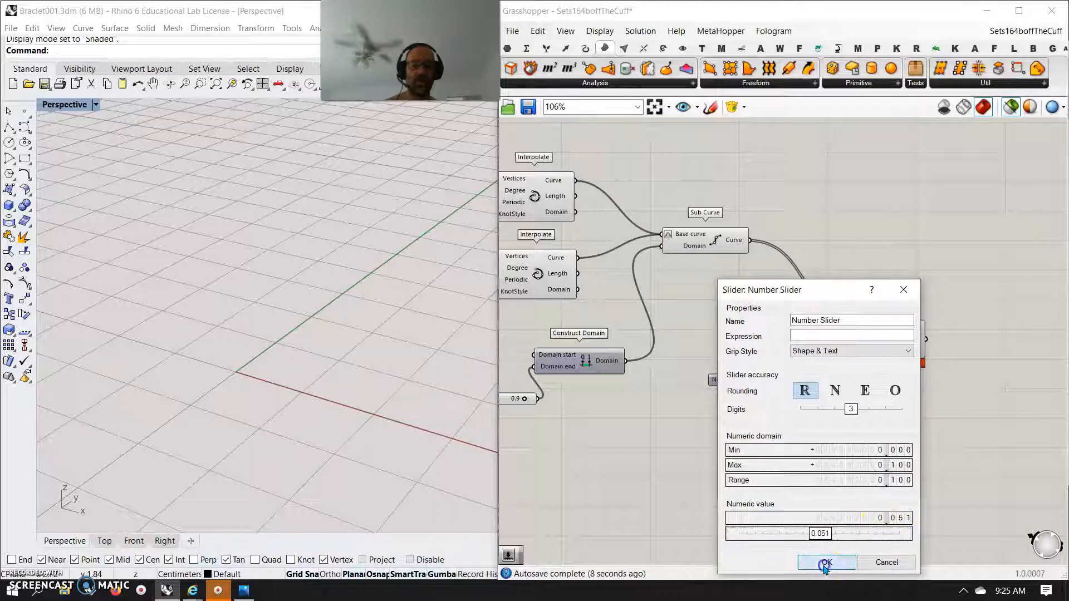
click(826, 562)
drag(830, 381, 863, 338)
- Examine the piped curves in the Perspective viewport from several angles and zoom levels
right_drag(476, 363, 437, 364)
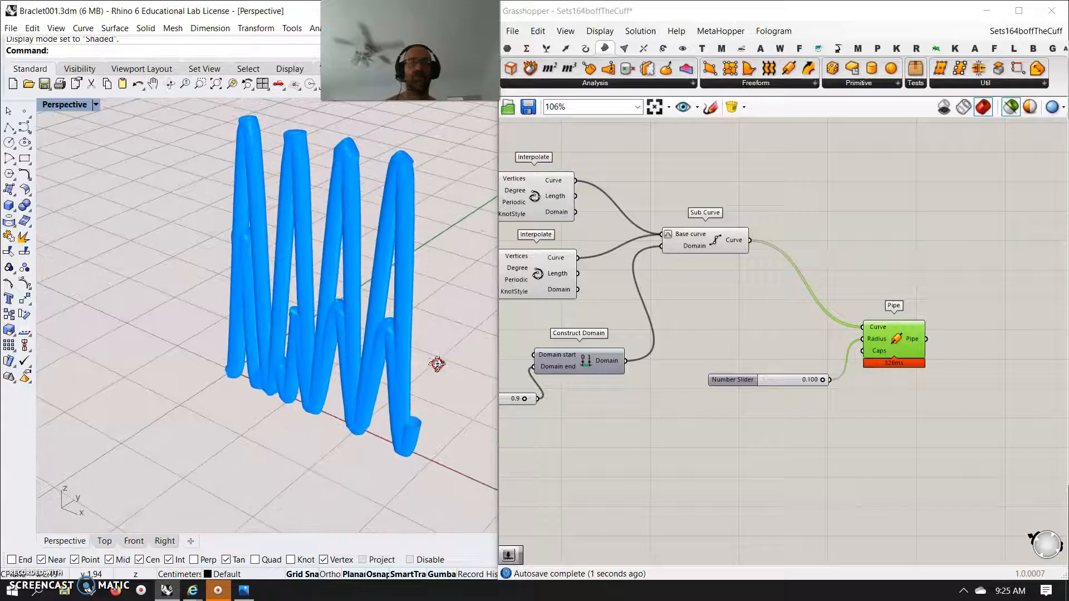
right_drag(353, 334, 342, 346)
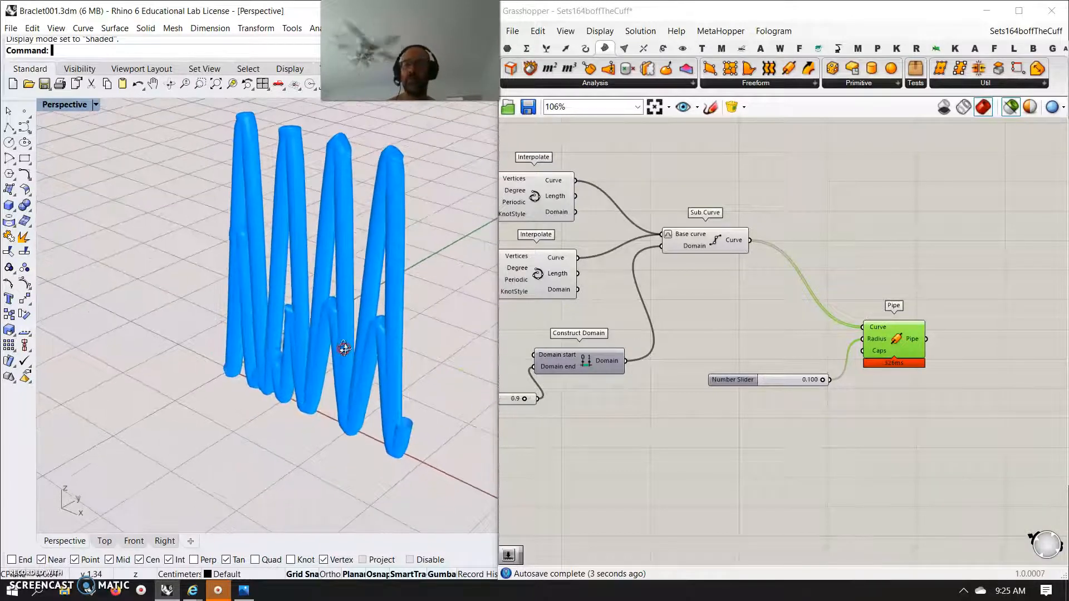
right_drag(327, 231, 313, 229)
scroll(295, 203, up, 3)
scroll(362, 161, down, 3)
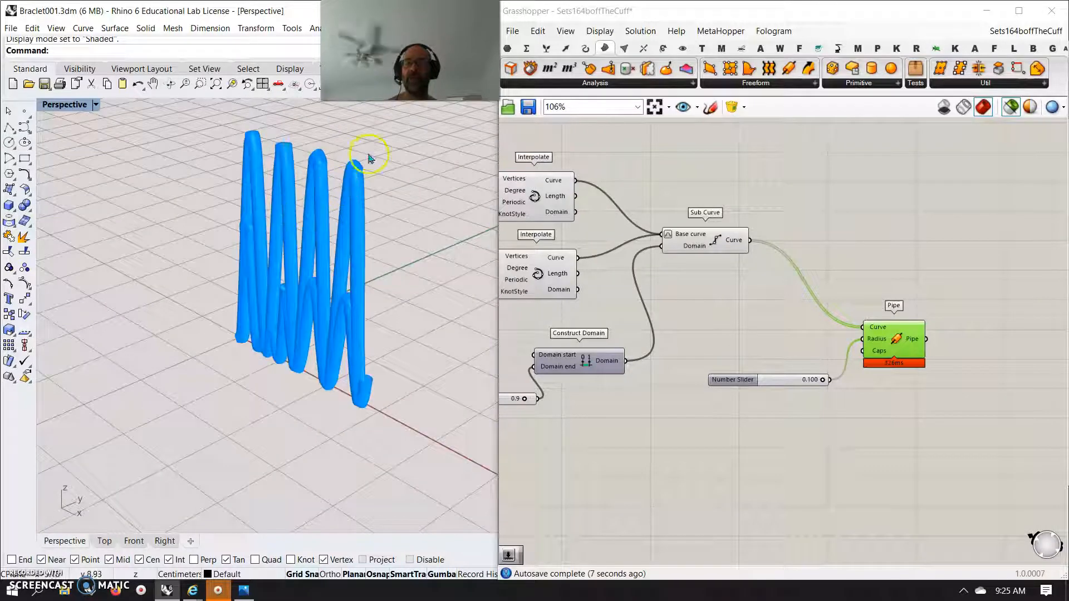
scroll(341, 151, up, 6)
scroll(343, 170, down, 5)
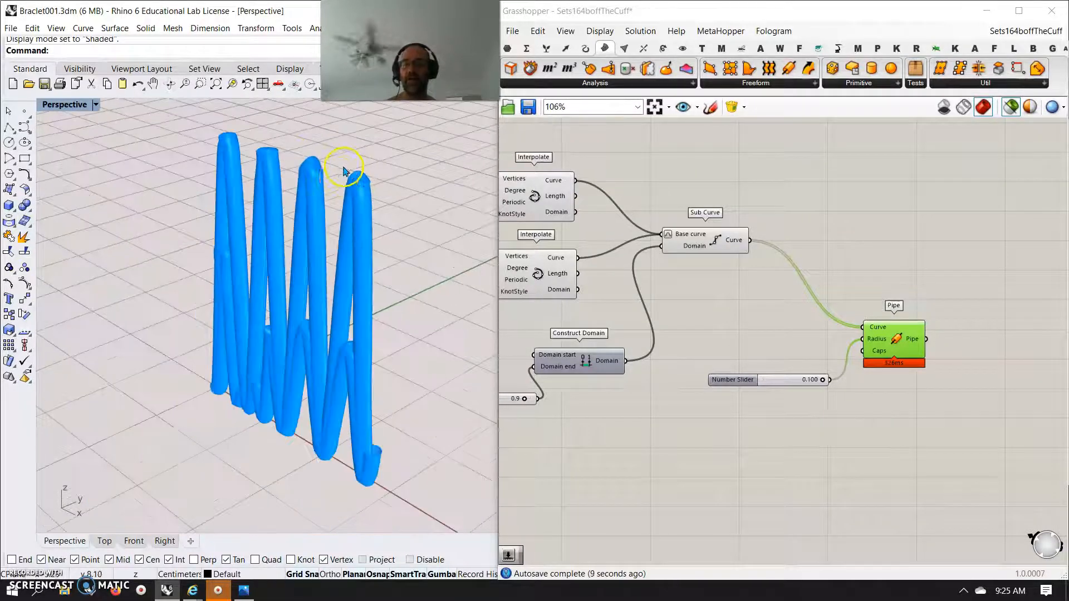
right_drag(346, 298, 336, 297)
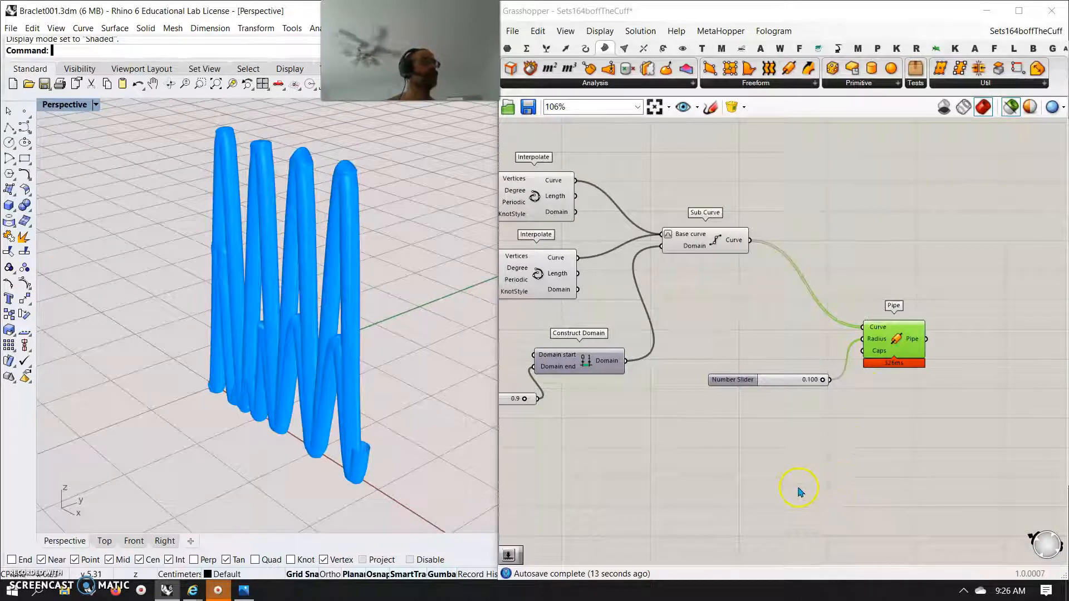
- Add a Boundary Surfaces component below Sub Curve and connect both Interpolate curve outputs to its Edges input
right_drag(745, 469, 798, 454)
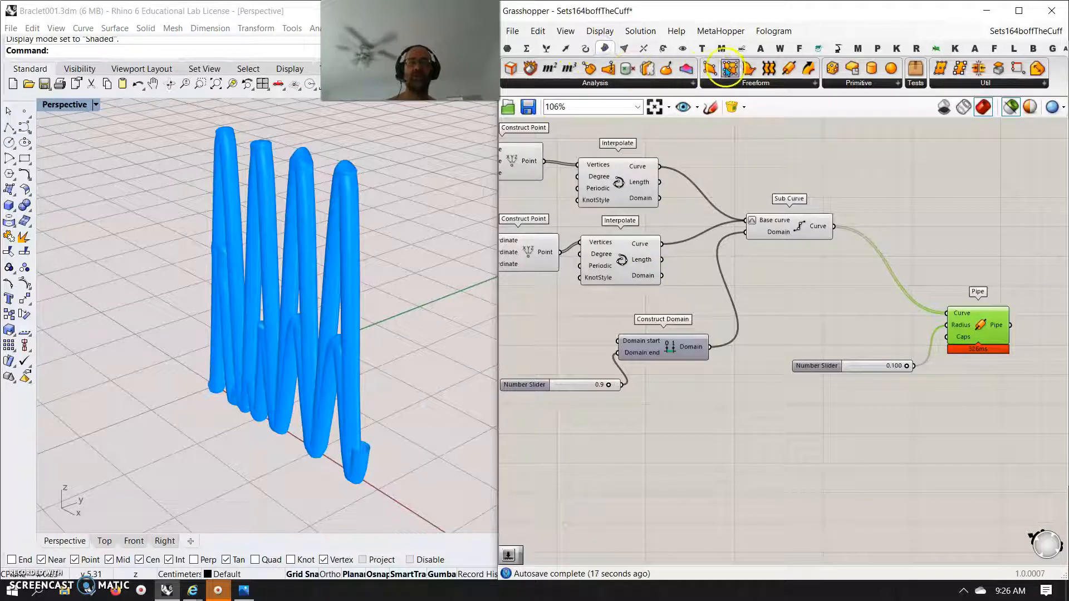
click(783, 438)
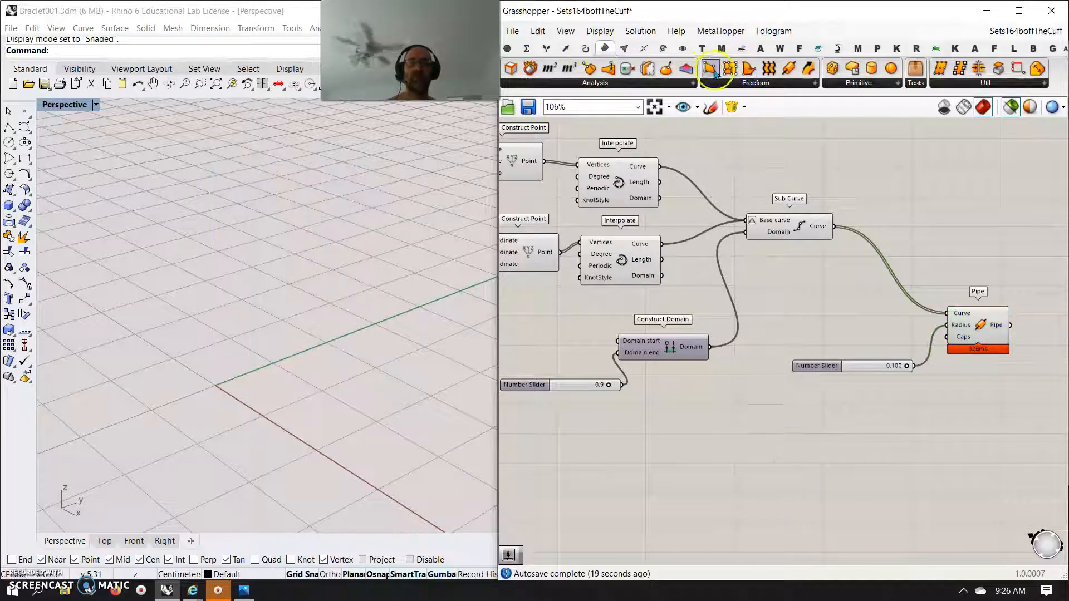
drag(756, 67, 800, 454)
drag(661, 166, 763, 453)
shift+drag(662, 244, 764, 453)
click(796, 460)
right_drag(390, 413, 257, 334)
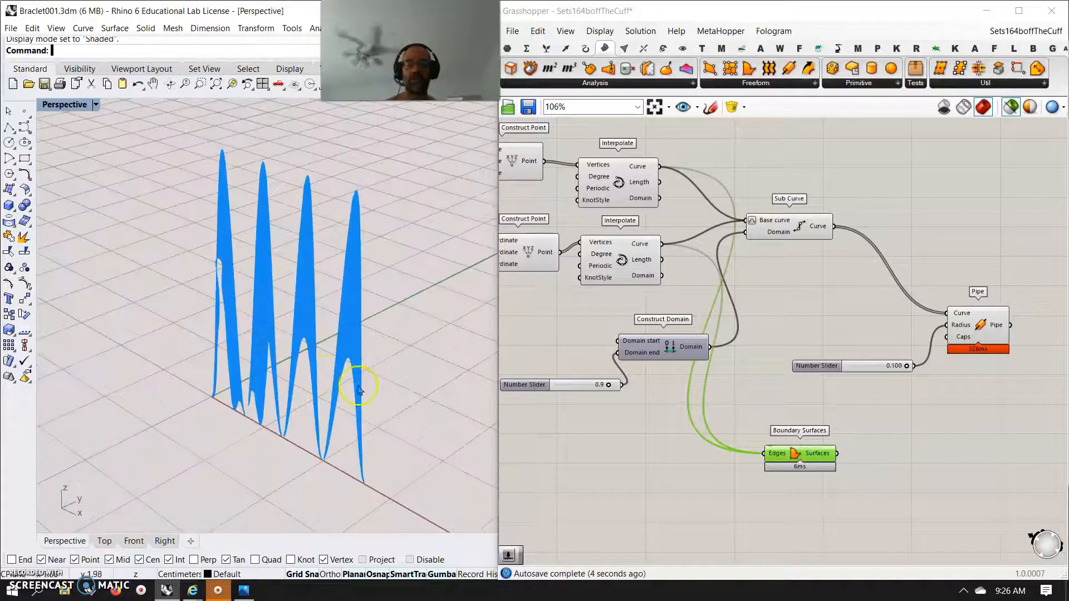
right_drag(899, 464, 777, 435)
drag(715, 432, 742, 430)
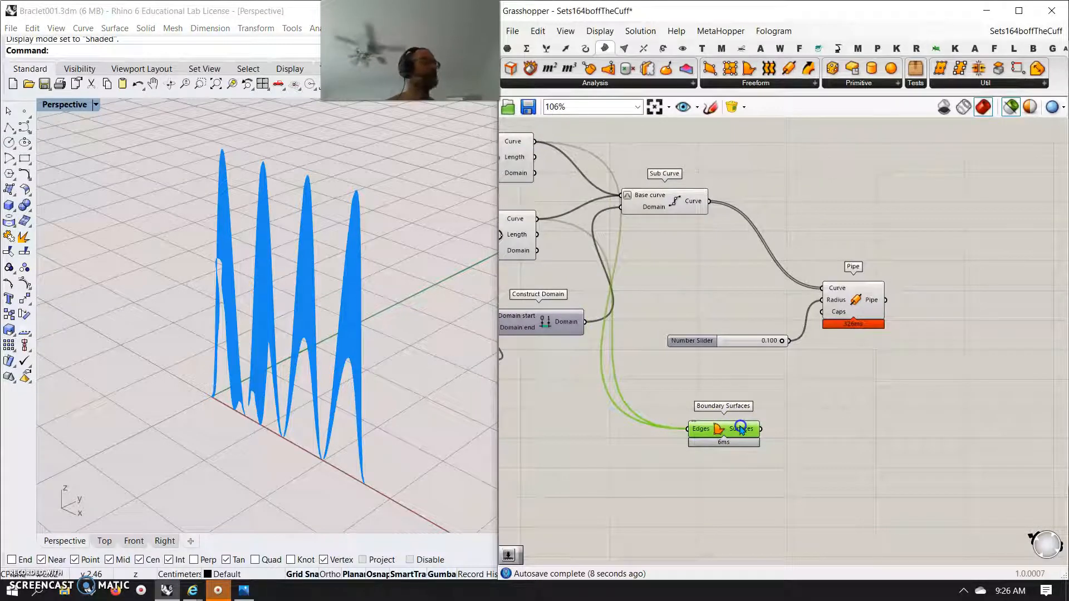
- Add an Extrude component beside Pipe and connect the Boundary Surfaces output to its Base input
right_drag(839, 429, 738, 420)
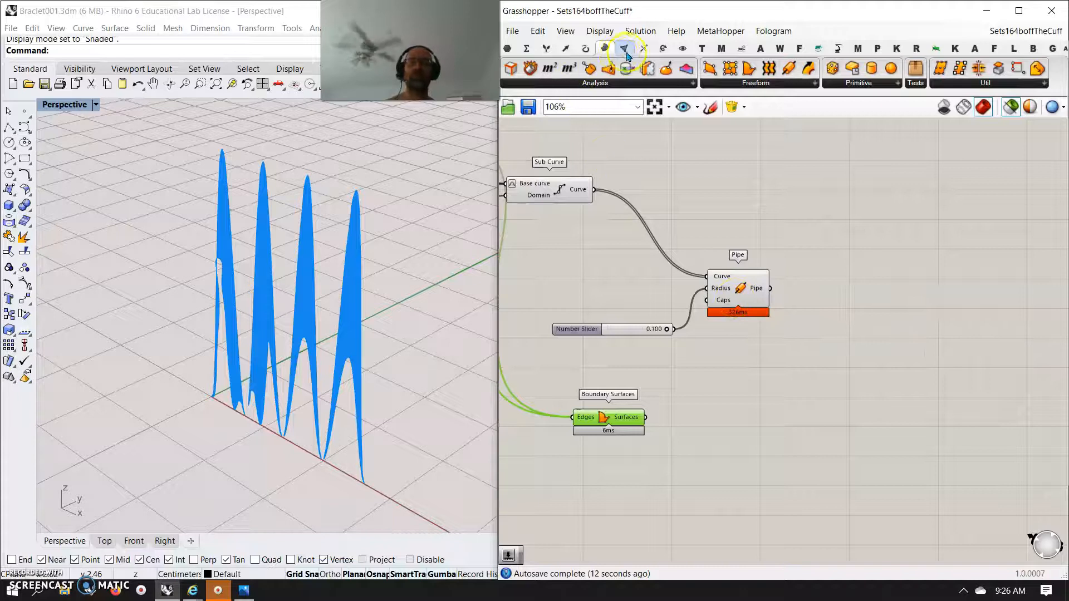
click(723, 86)
drag(735, 229, 851, 306)
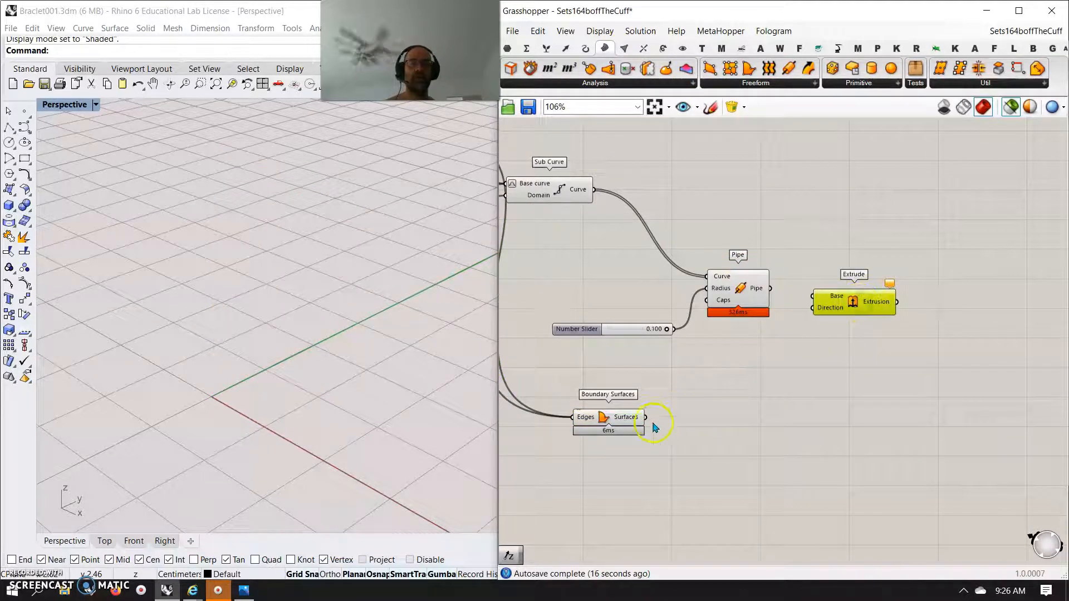
drag(648, 417, 813, 296)
drag(844, 303, 849, 331)
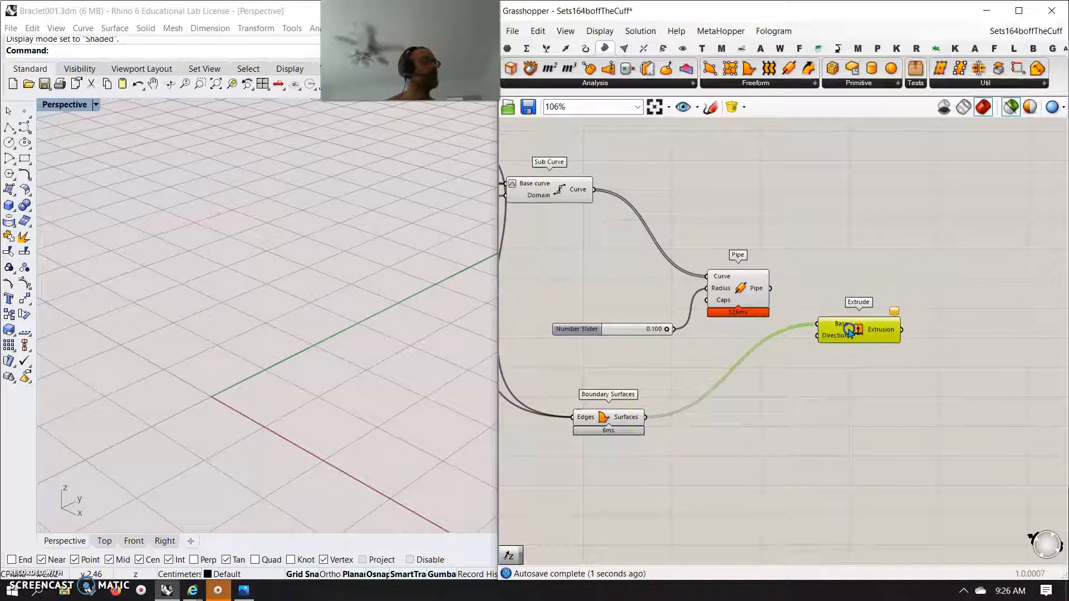
- Add a Unit Y vector, connect it to Extrude's Direction input, and place it below Boundary Surfaces
click(743, 380)
double_click(744, 379)
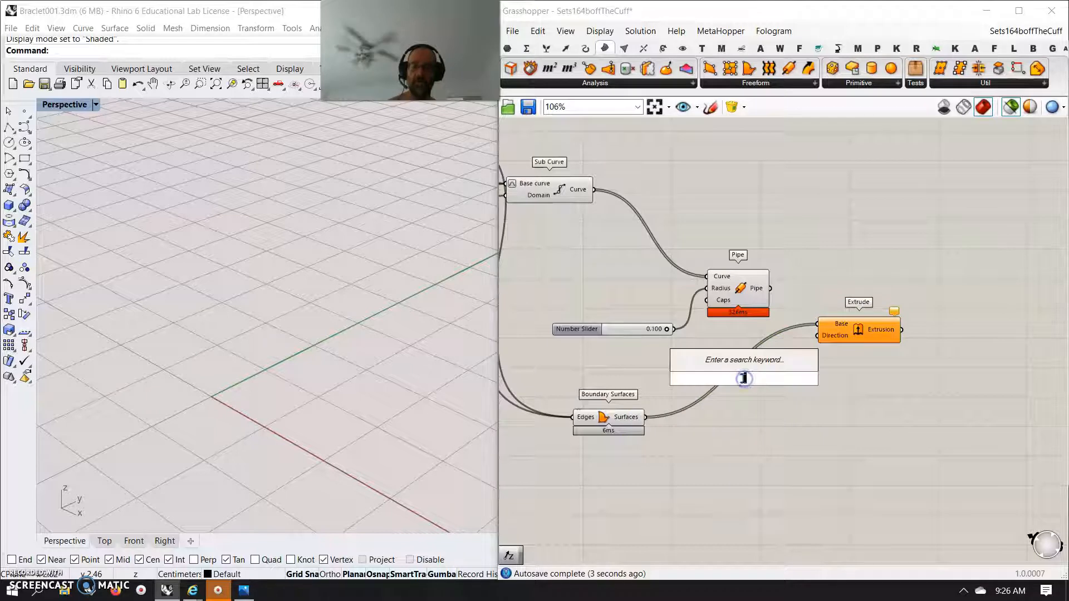
text(y)
click(710, 361)
drag(782, 379, 817, 335)
drag(744, 382, 726, 465)
- Add a number slider of 2.00 and connect it to Unit Y's Factor input
double_click(591, 506)
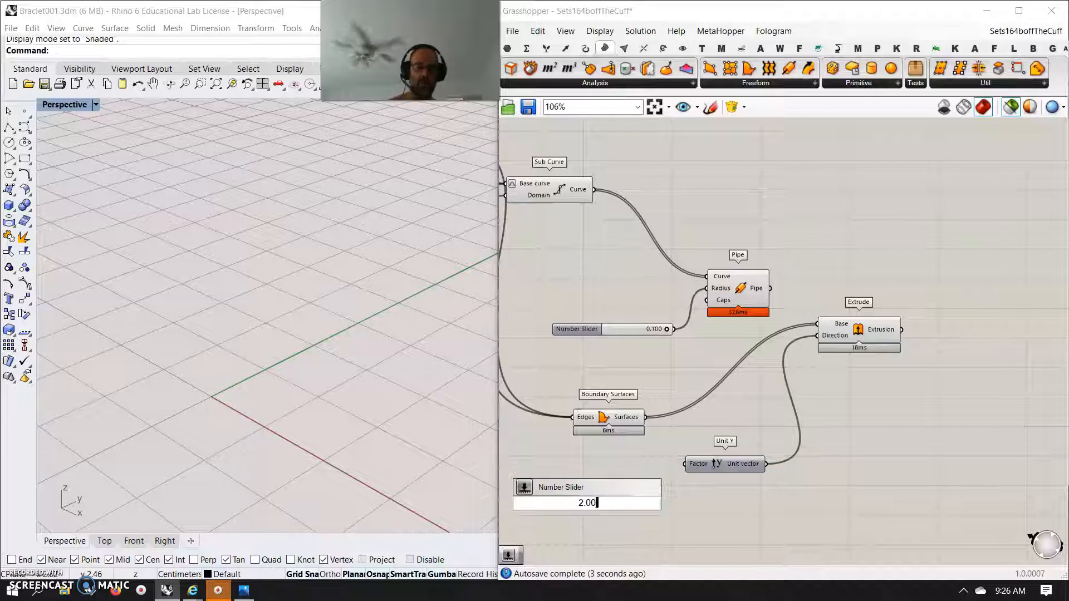
key(Return)
drag(648, 503, 686, 464)
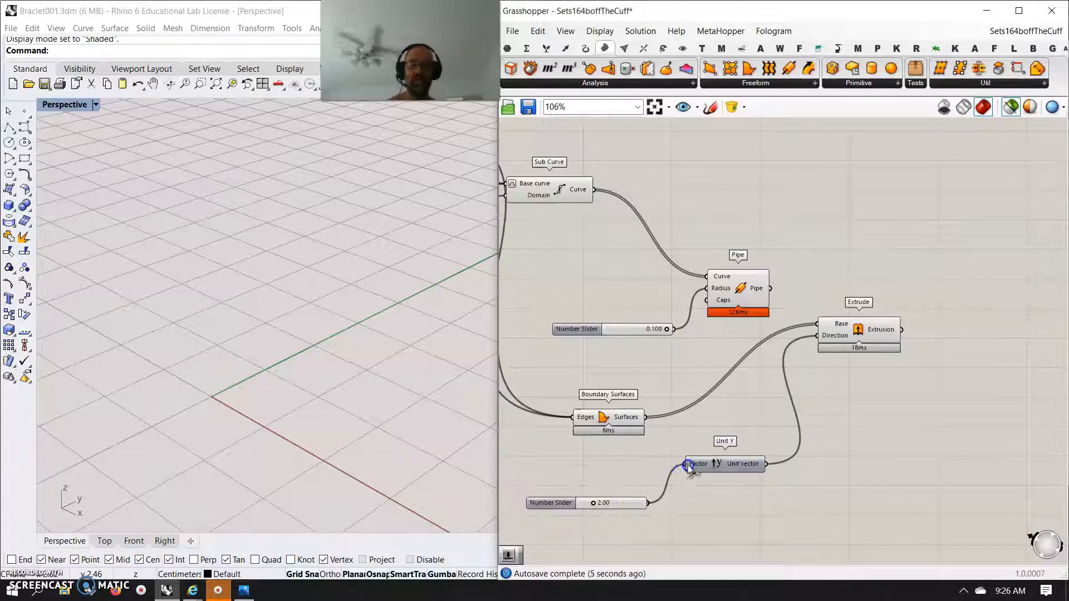
- Set the Unit Y factor slider's numeric domain to a minimum of -3 and a maximum of 3
right_click(614, 505)
click(651, 474)
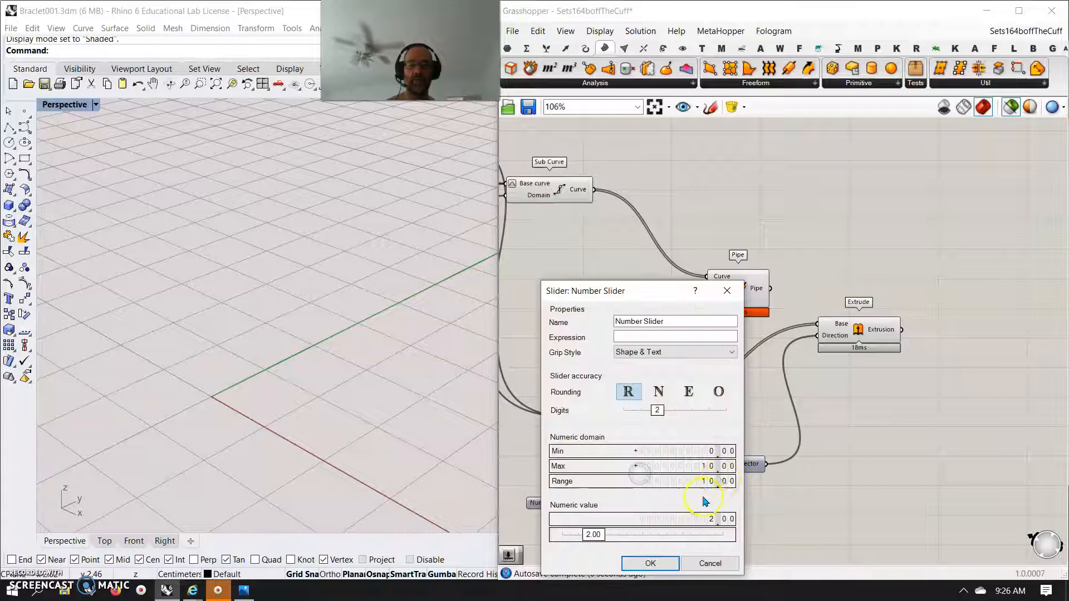
drag(716, 472, 709, 435)
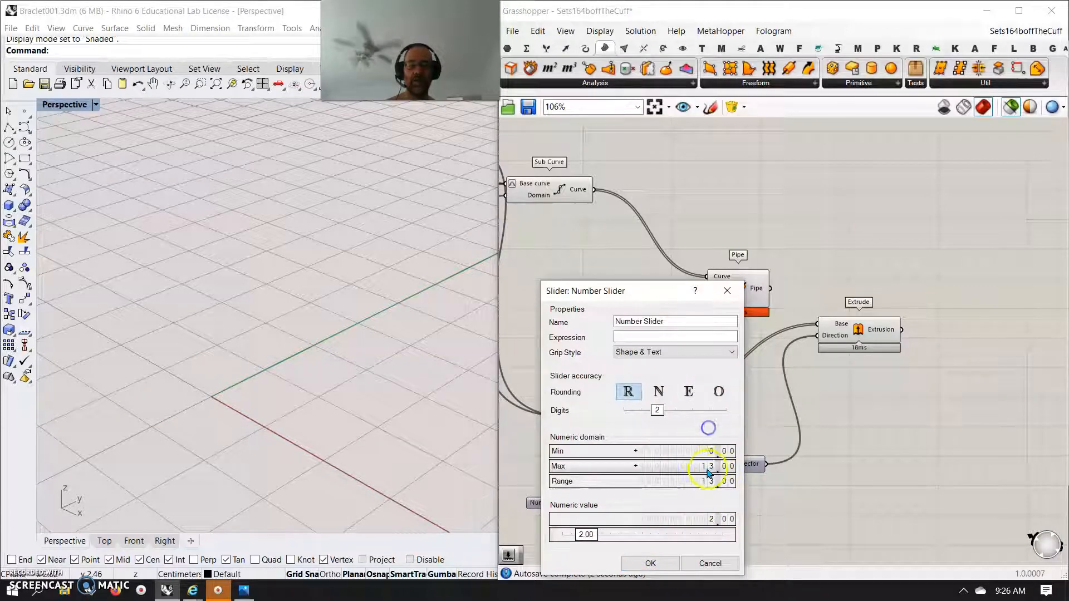
click(635, 450)
click(714, 451)
drag(715, 458, 718, 480)
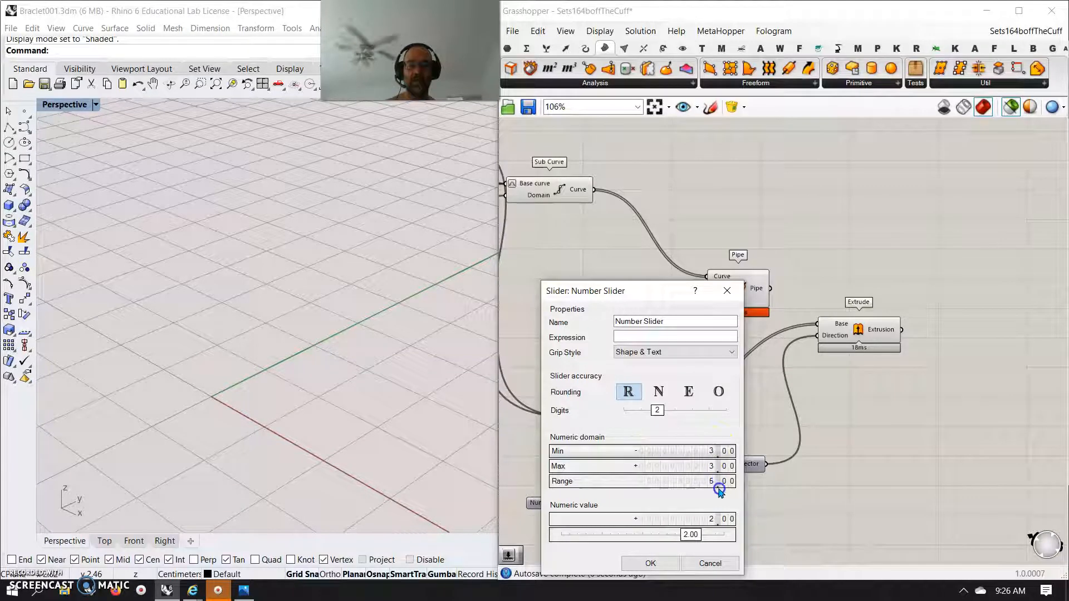
click(652, 563)
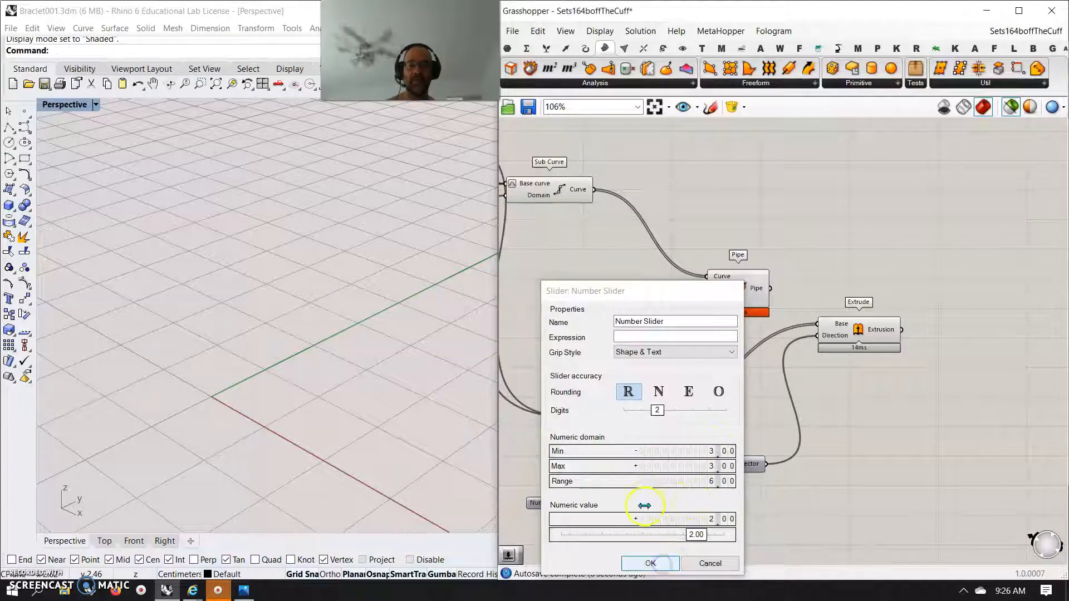
- Set the Unit Y factor slider to -1.72 while previewing the extrusion, and move the Extrude component slightly lower on the canvas
drag(631, 505, 600, 507)
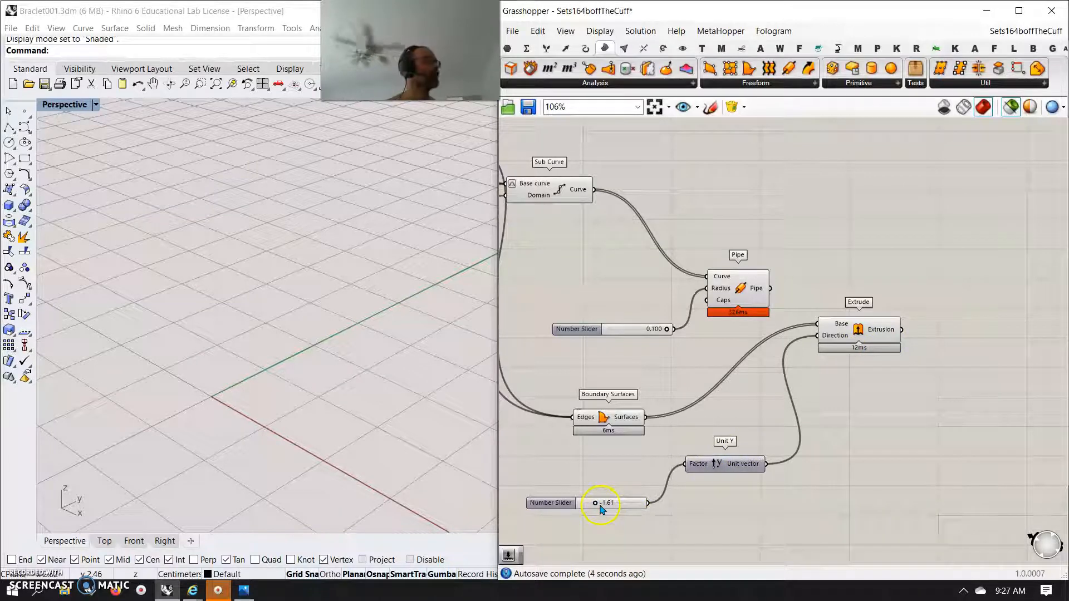
mouse_move(605, 511)
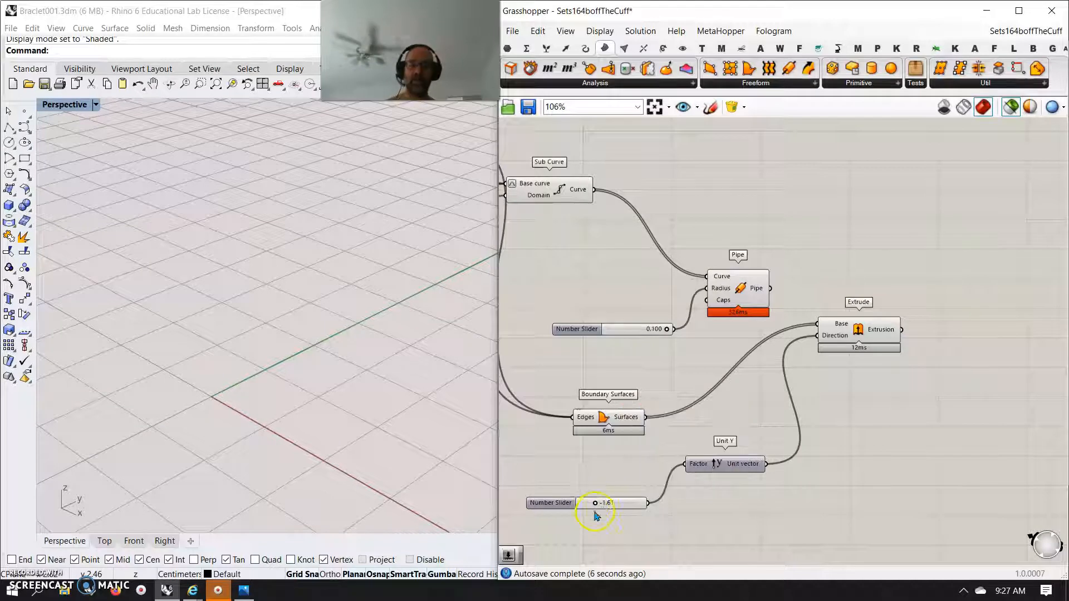
drag(598, 505, 607, 506)
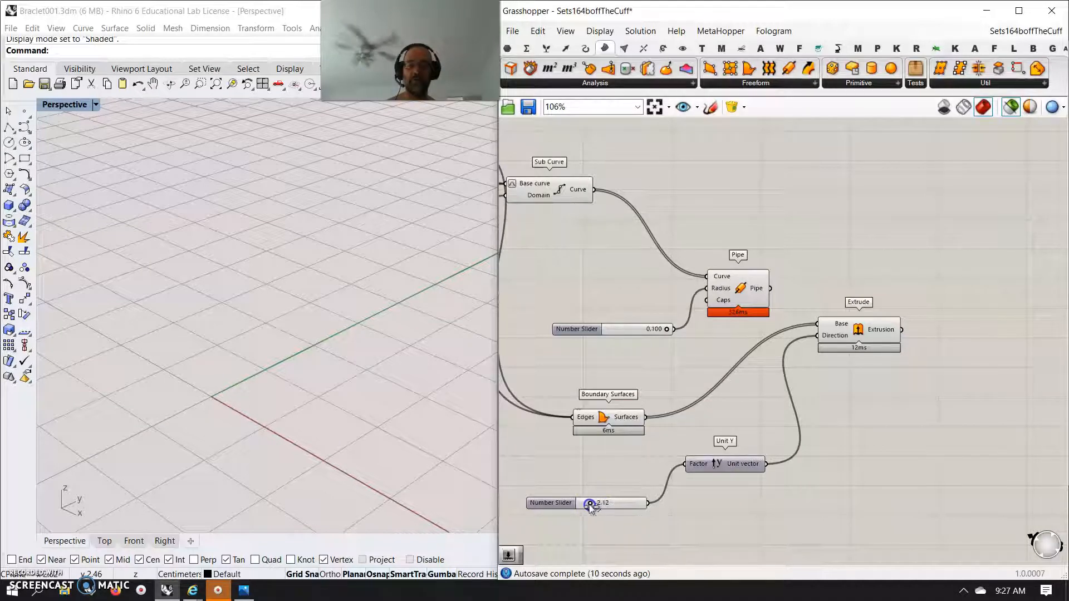
click(878, 341)
right_drag(411, 354, 355, 412)
right_drag(873, 446, 805, 425)
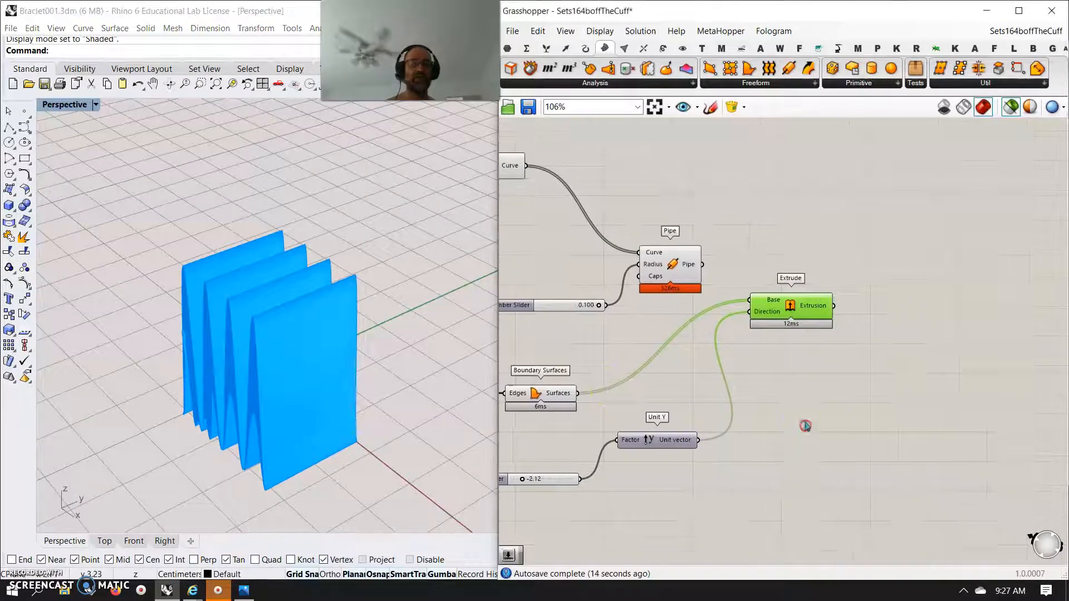
drag(523, 482, 527, 482)
right_drag(774, 390, 814, 392)
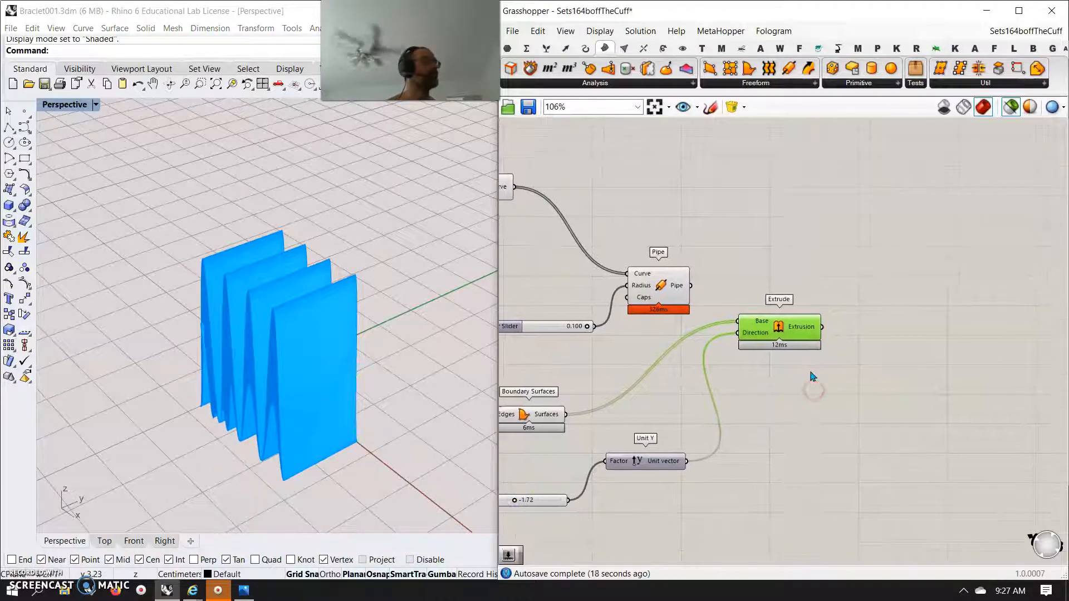
drag(789, 342, 805, 370)
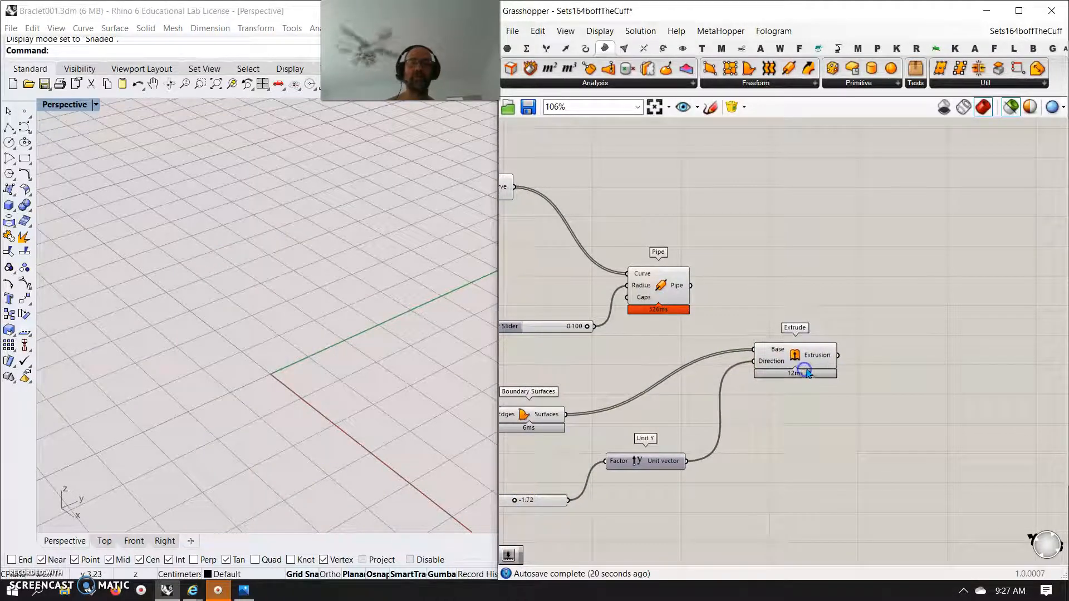
- Compare the Pipe and Extrude previews separately and together in the Perspective viewport
click(658, 296)
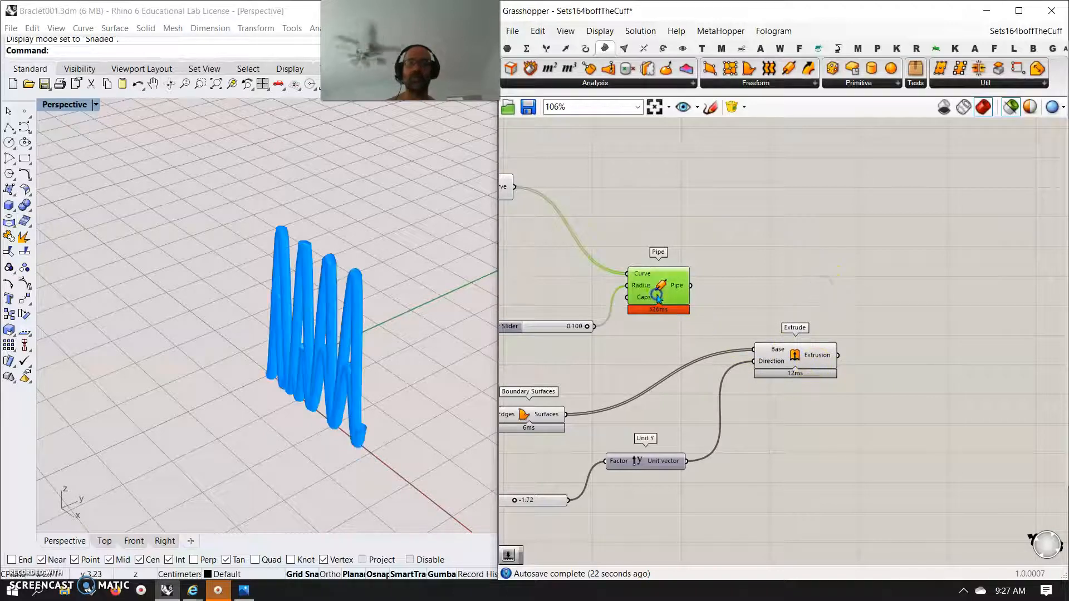
click(808, 359)
right_drag(847, 447, 776, 459)
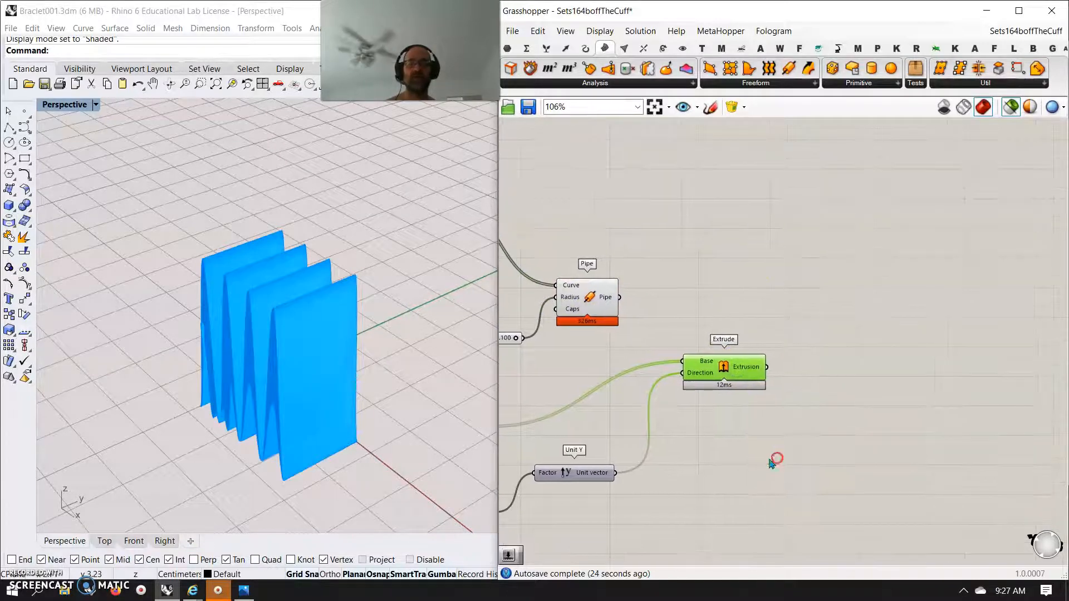
click(459, 391)
right_drag(460, 390, 420, 389)
drag(761, 408, 562, 259)
right_drag(364, 297, 313, 350)
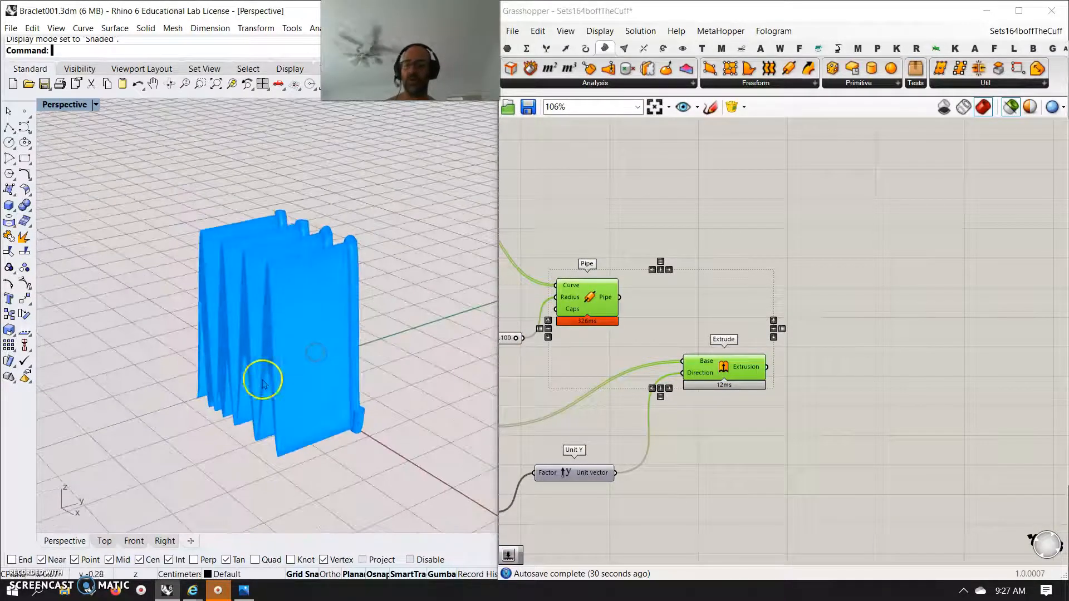
- Add a Cylinder component above Extrude and drive its Radius with a new 5.99 number slider
right_drag(790, 270, 784, 312)
drag(872, 68, 778, 206)
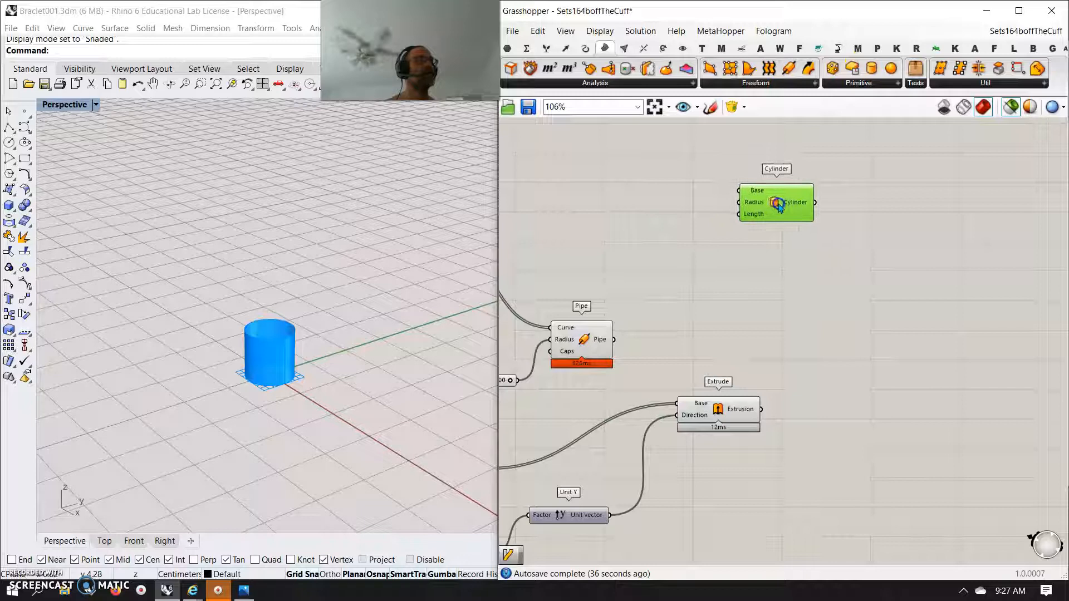
double_click(618, 217)
text(5.99)
key(Return)
drag(683, 218, 740, 202)
right_drag(397, 346, 373, 330)
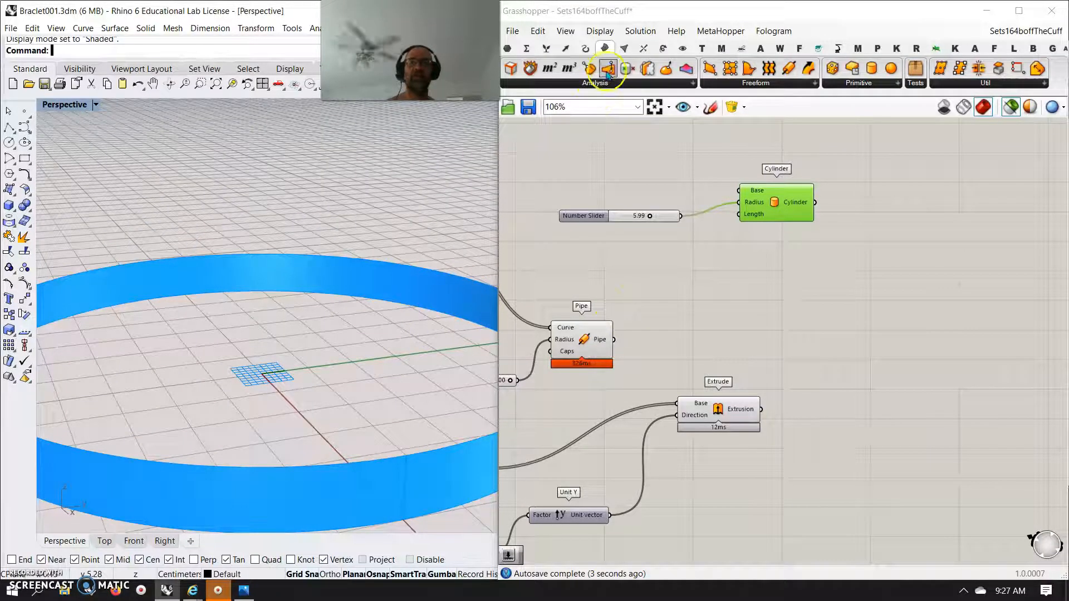
- Add Deconstruct Brep for the cylinder and connect its Edges to the List input of a new List Item component
drag(530, 68, 857, 237)
drag(815, 202, 831, 239)
click(544, 49)
drag(511, 68, 940, 274)
drag(897, 238, 950, 278)
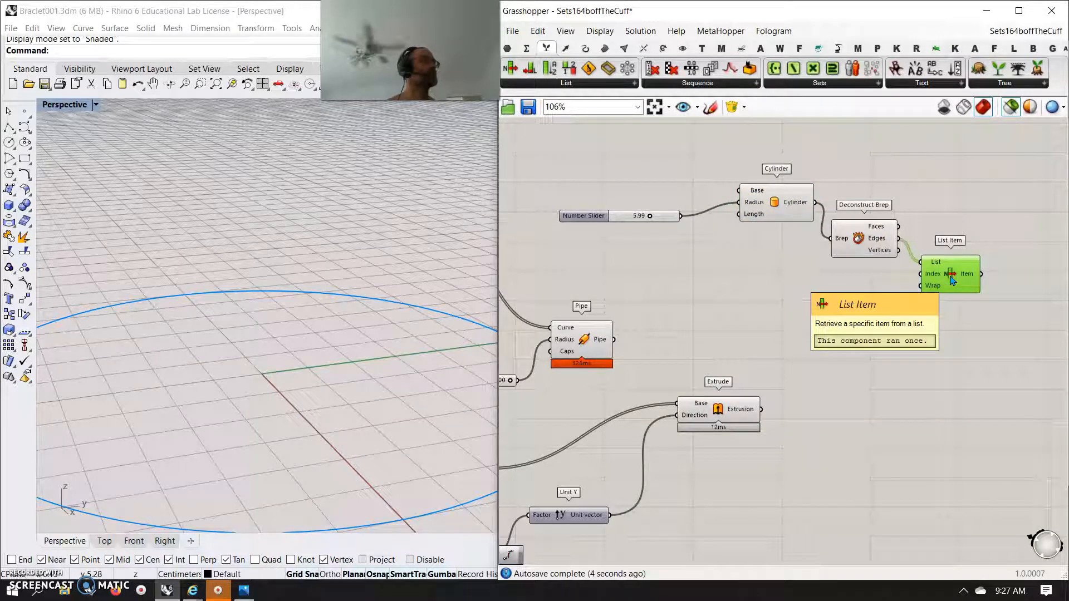
click(949, 290)
- Add a Flow component and connect List Item's output to its Target input
right_drag(417, 448, 384, 430)
right_drag(921, 370, 854, 349)
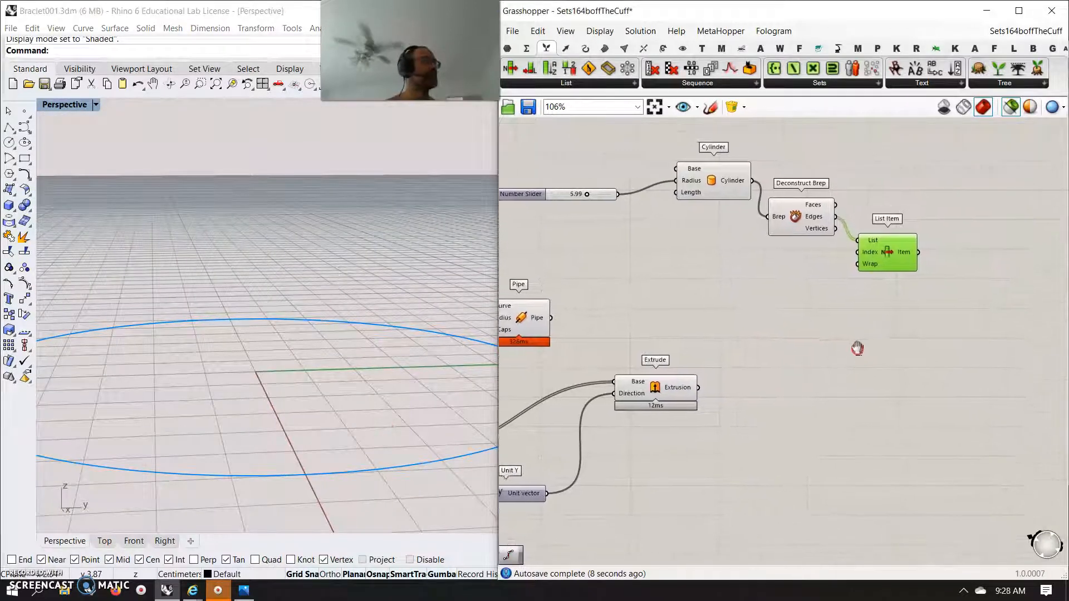
right_drag(914, 423, 698, 421)
double_click(811, 357)
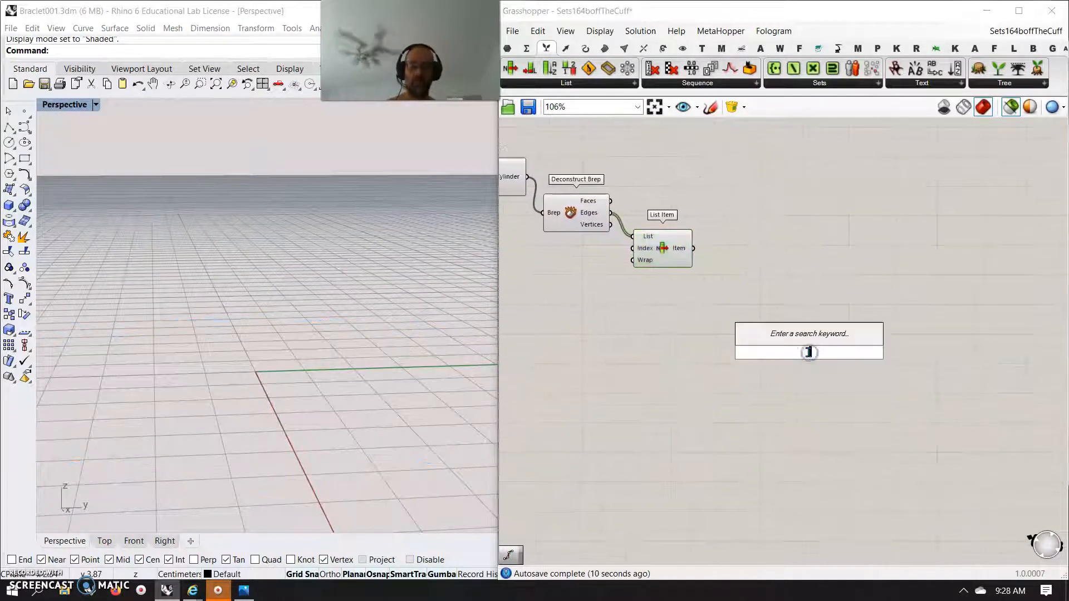
text(flow)
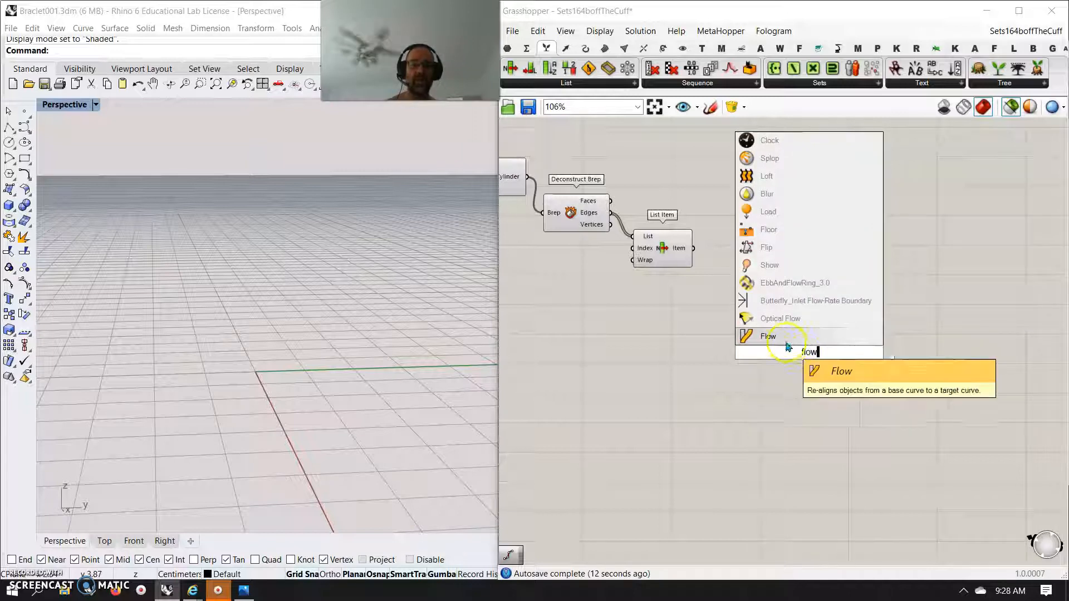
key(Return)
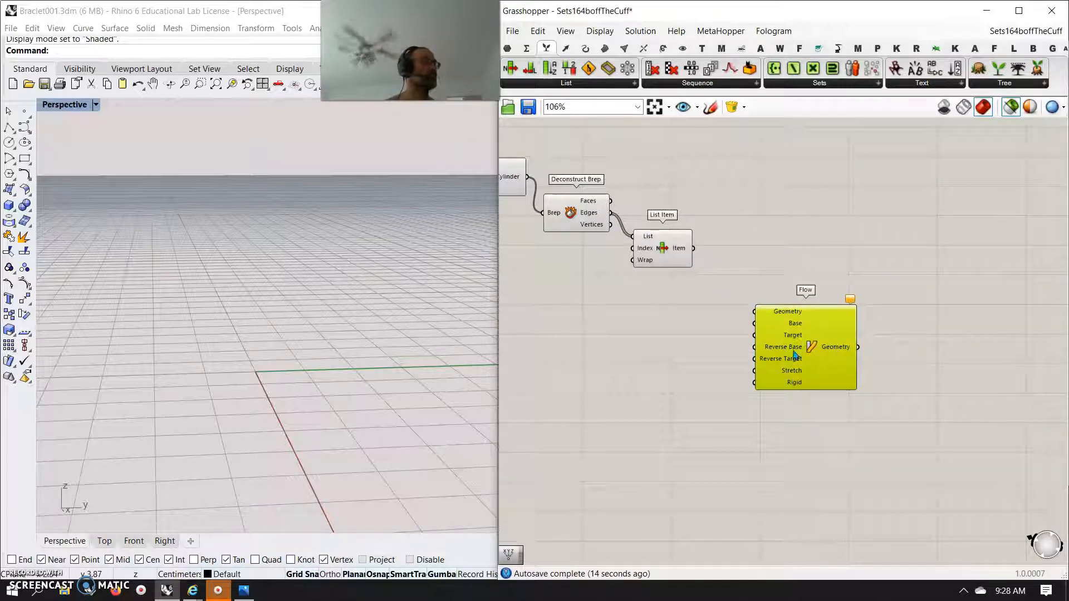
drag(690, 250, 801, 340)
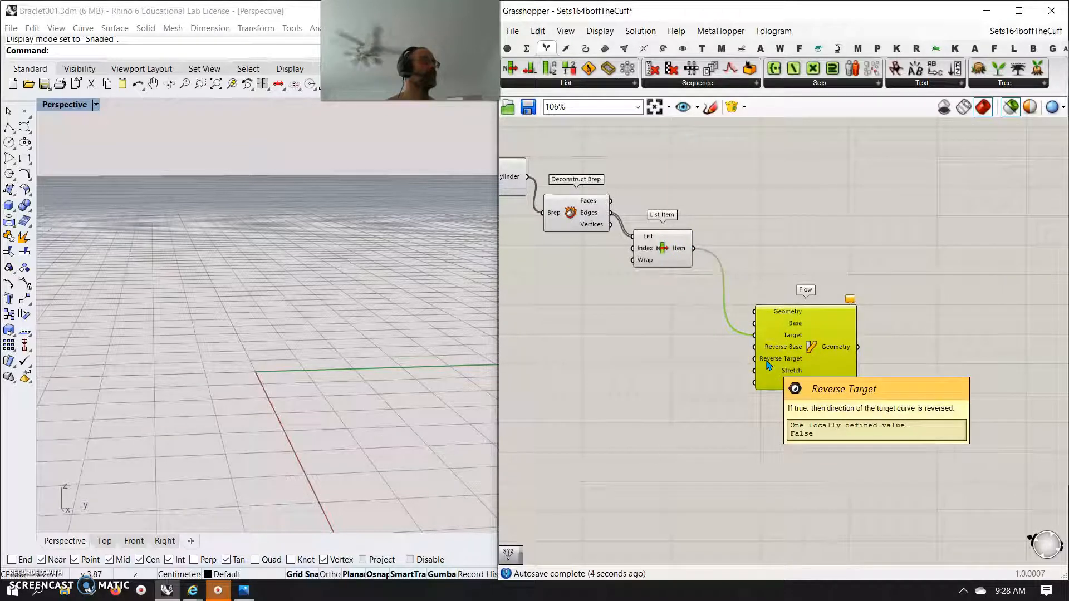
drag(755, 383, 756, 384)
right_drag(636, 407, 816, 437)
scroll(729, 386, down, 3)
right_drag(720, 413, 843, 428)
scroll(691, 371, up, 2)
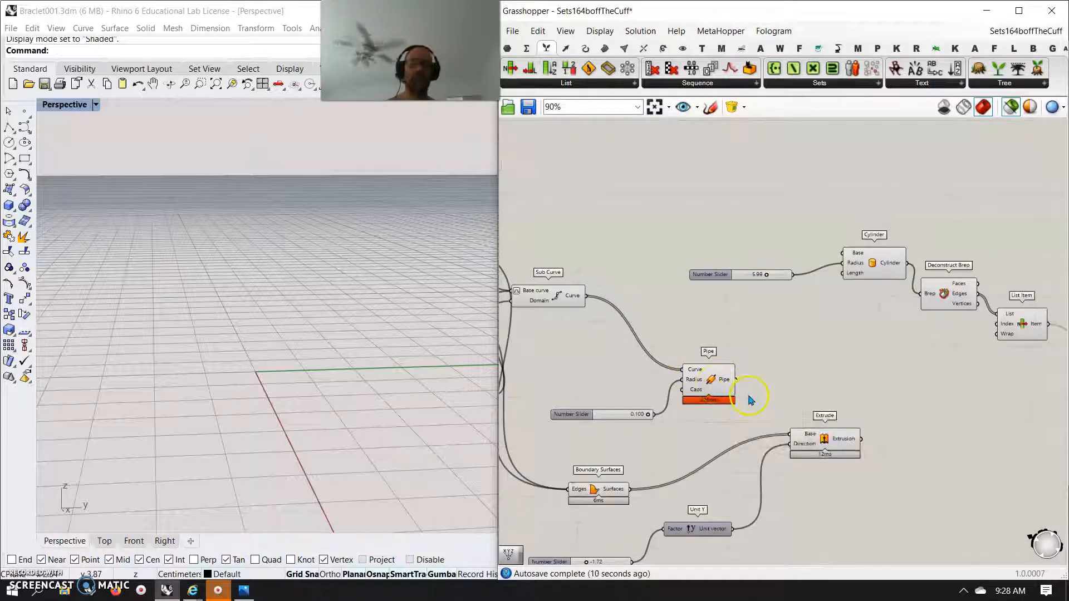
right_drag(897, 401, 799, 341)
drag(741, 397, 993, 333)
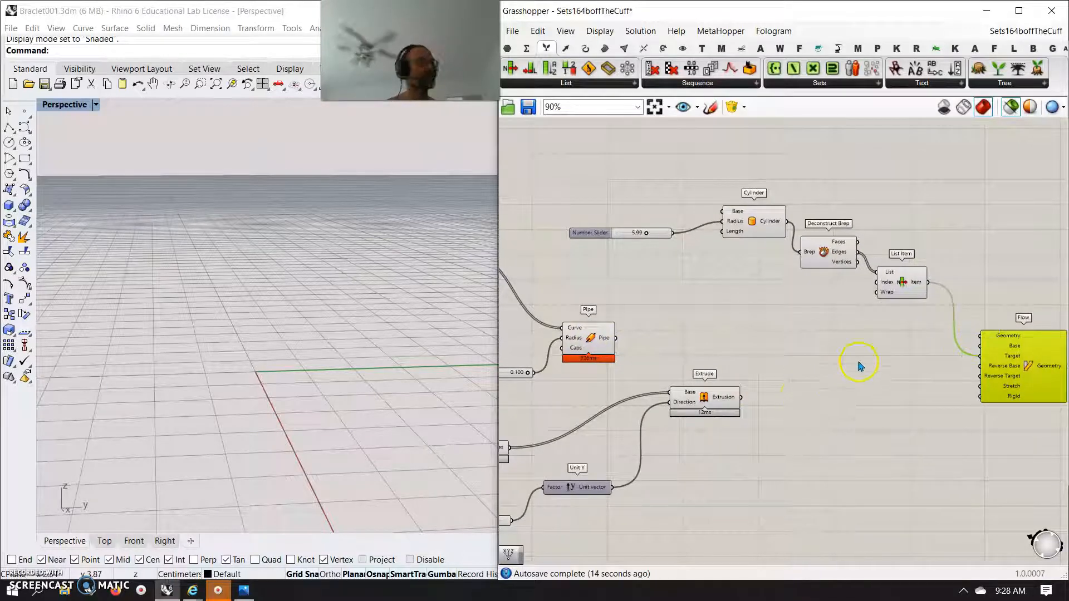
right_drag(850, 380, 850, 382)
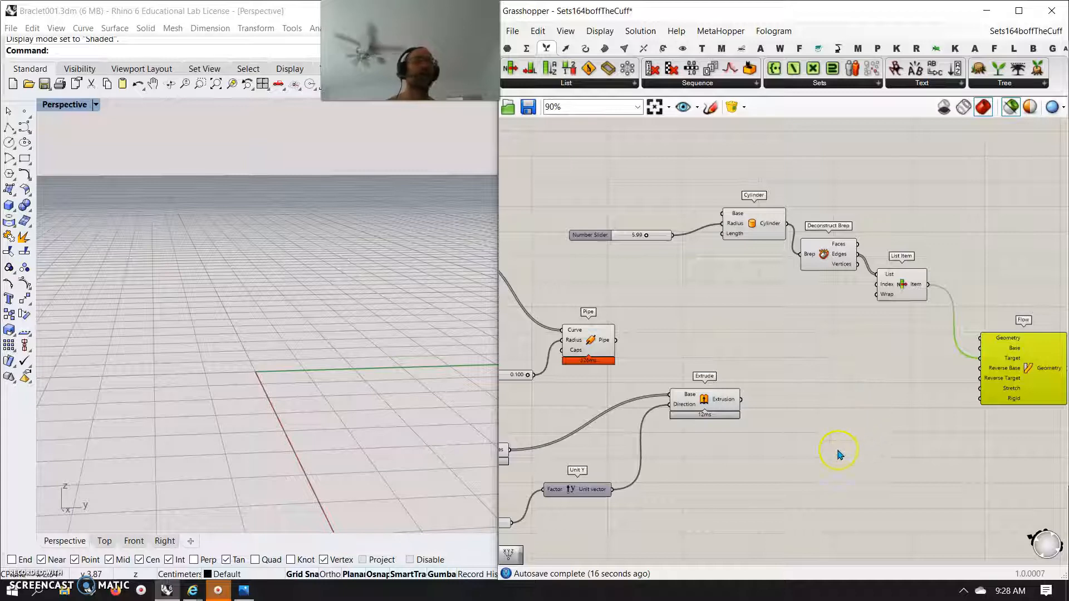
- Examine the Line between the sine curve's end points, first alone and then together with the curve-generating components, in the Perspective viewport
right_drag(754, 360, 845, 312)
scroll(844, 311, down, 5)
right_drag(835, 368, 969, 423)
scroll(663, 392, up, 2)
right_drag(659, 400, 781, 416)
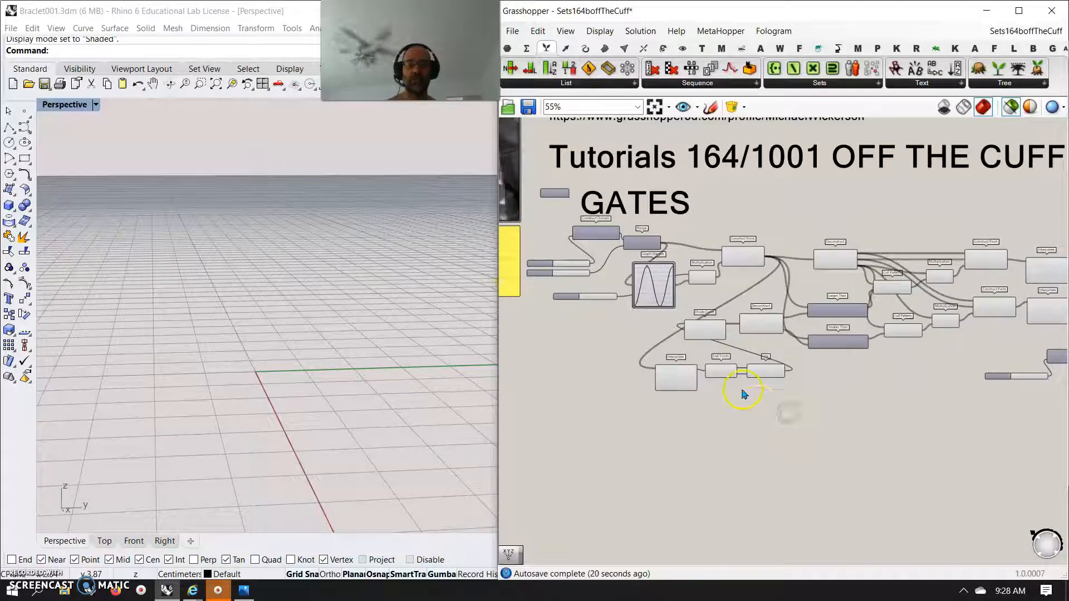
scroll(765, 372, up, 3)
click(774, 371)
right_drag(716, 418, 731, 412)
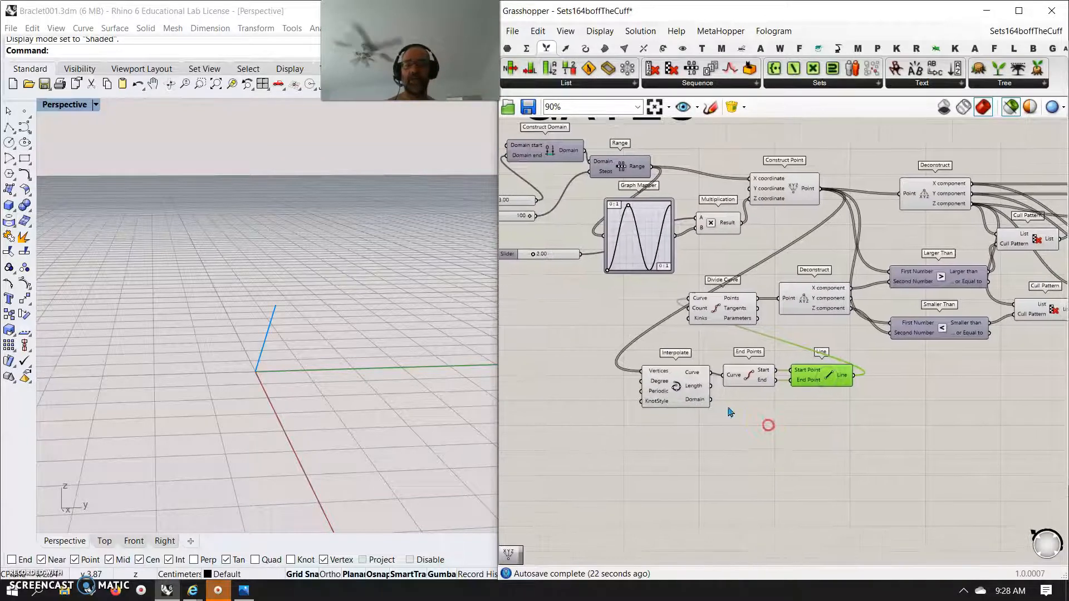
drag(864, 457, 609, 191)
right_drag(425, 358, 410, 369)
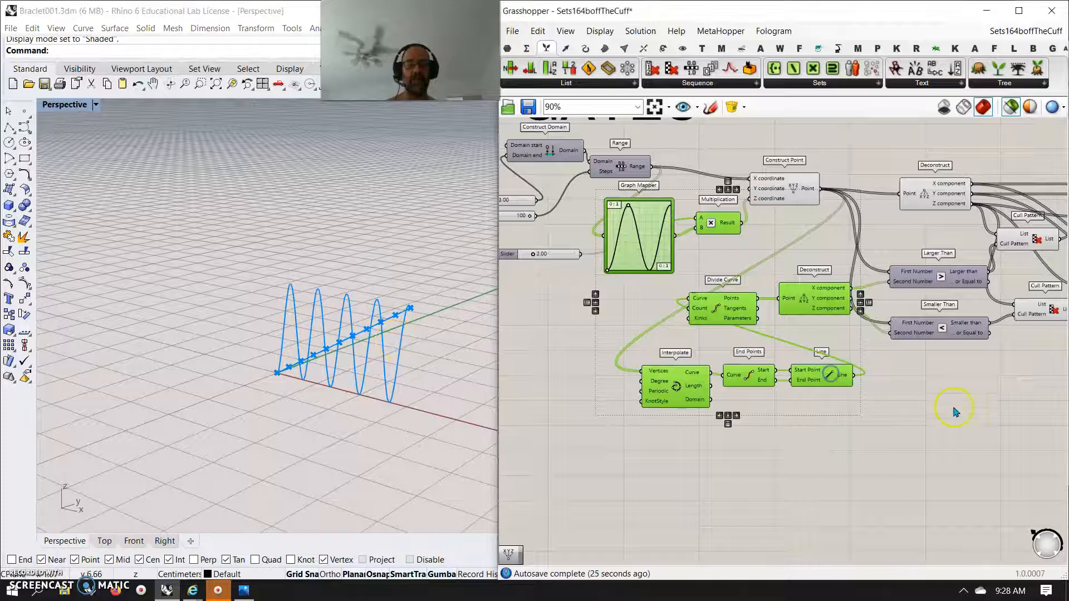
- Connect Line to Flow's Base and both the Extrude and Pipe outputs to its Geometry input, and preview the flowed result
right_drag(955, 410, 711, 366)
right_drag(1064, 284, 384, 267)
drag(384, 267, 646, 310)
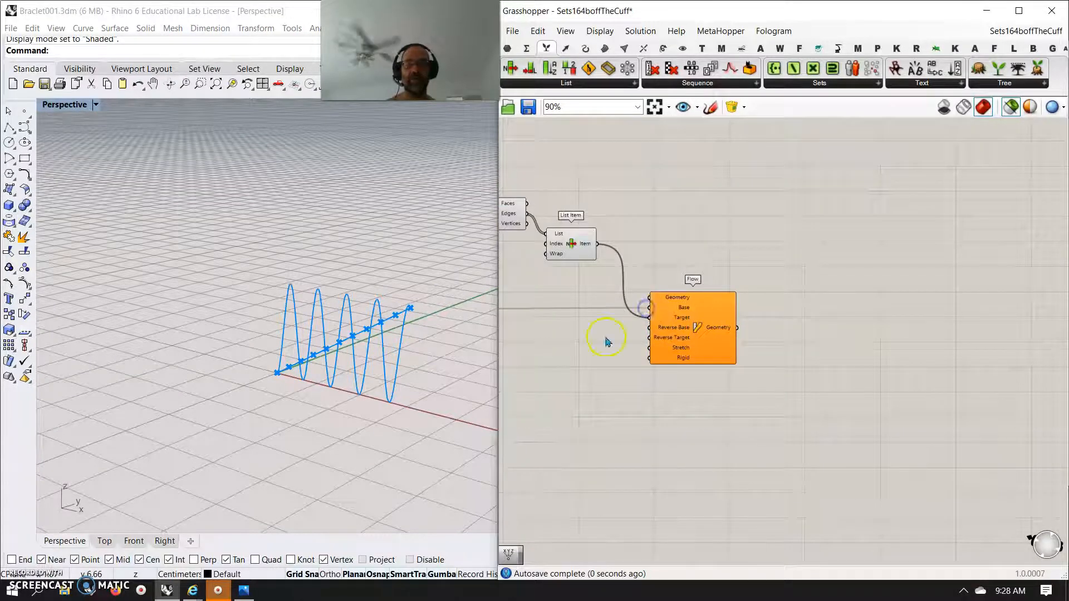
right_drag(579, 362, 866, 363)
drag(899, 306, 936, 299)
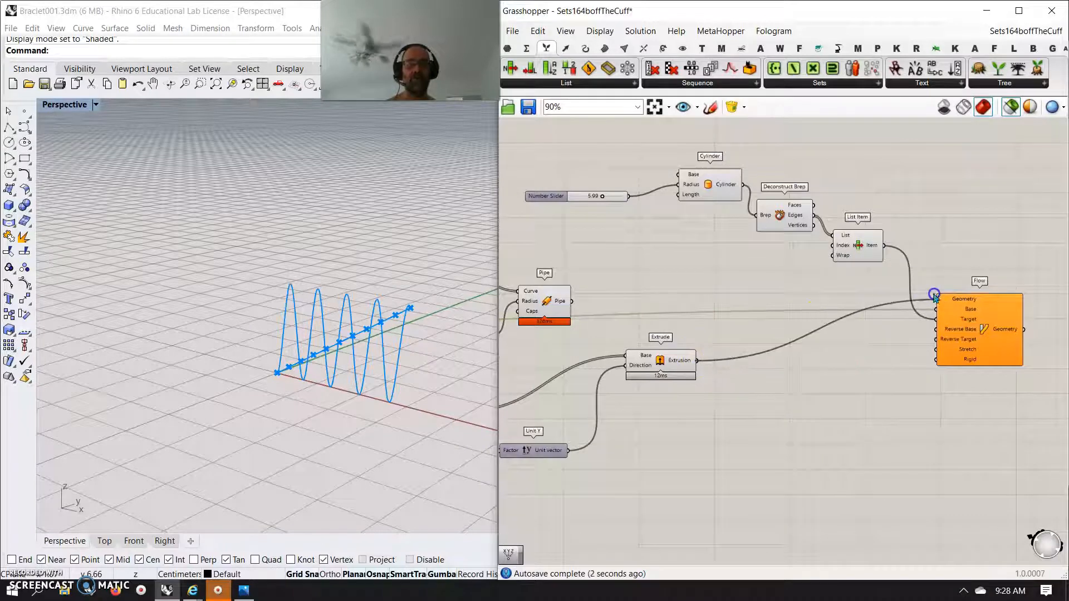
drag(626, 304, 936, 299)
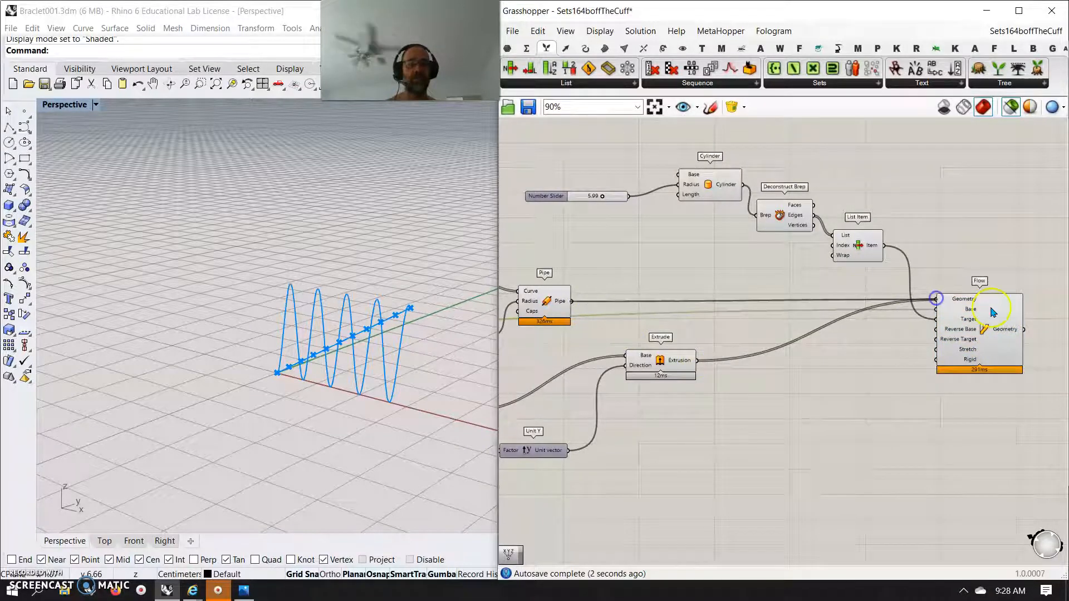
scroll(983, 348, up, 2)
click(981, 349)
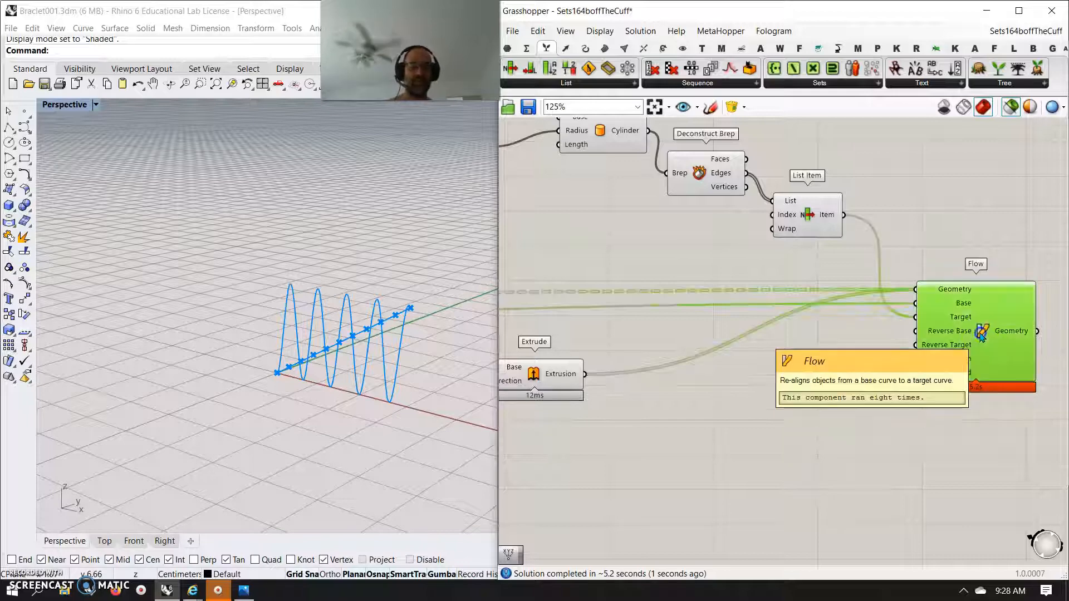
scroll(492, 467, down, 5)
right_drag(315, 410, 332, 464)
scroll(329, 451, up, 3)
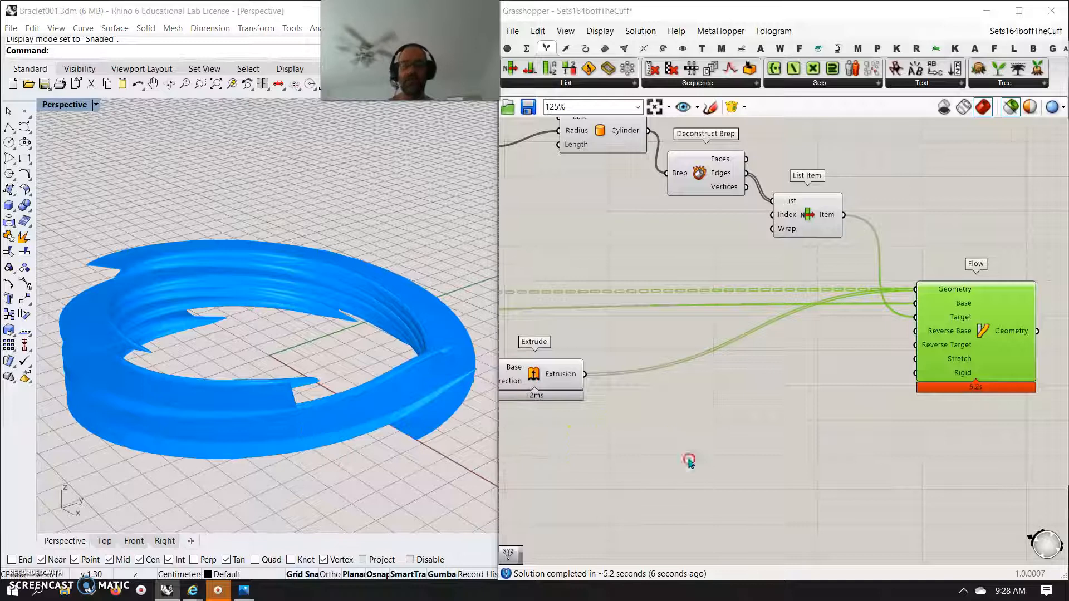
- Set the Unit Y factor slider to -0.30 and inspect the thinner bracelet in the Perspective viewport
scroll(888, 413, down, 4)
scroll(633, 458, up, 7)
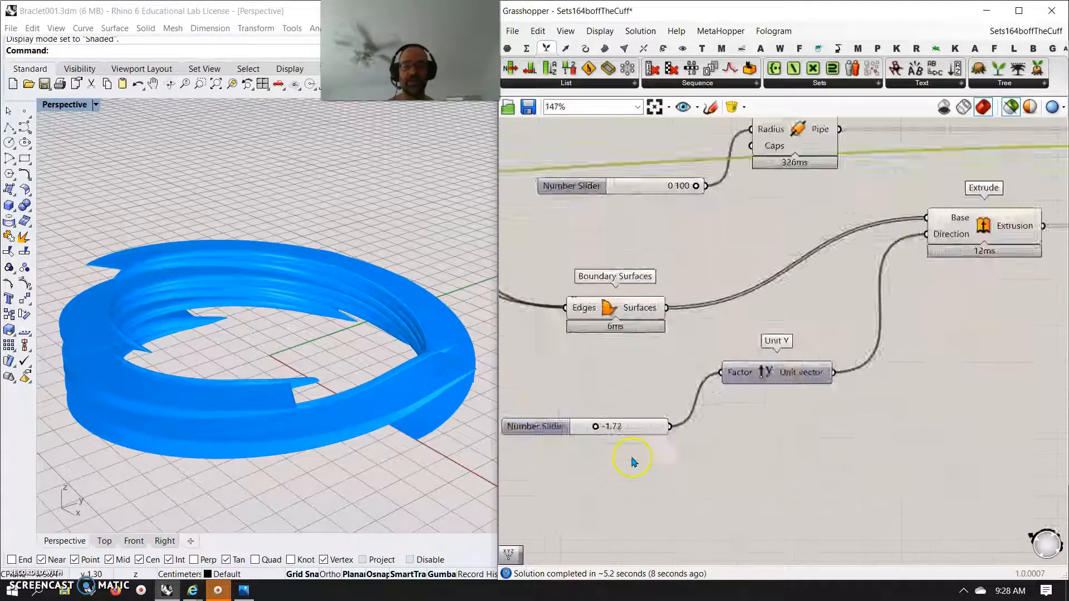
scroll(608, 394, down, 1)
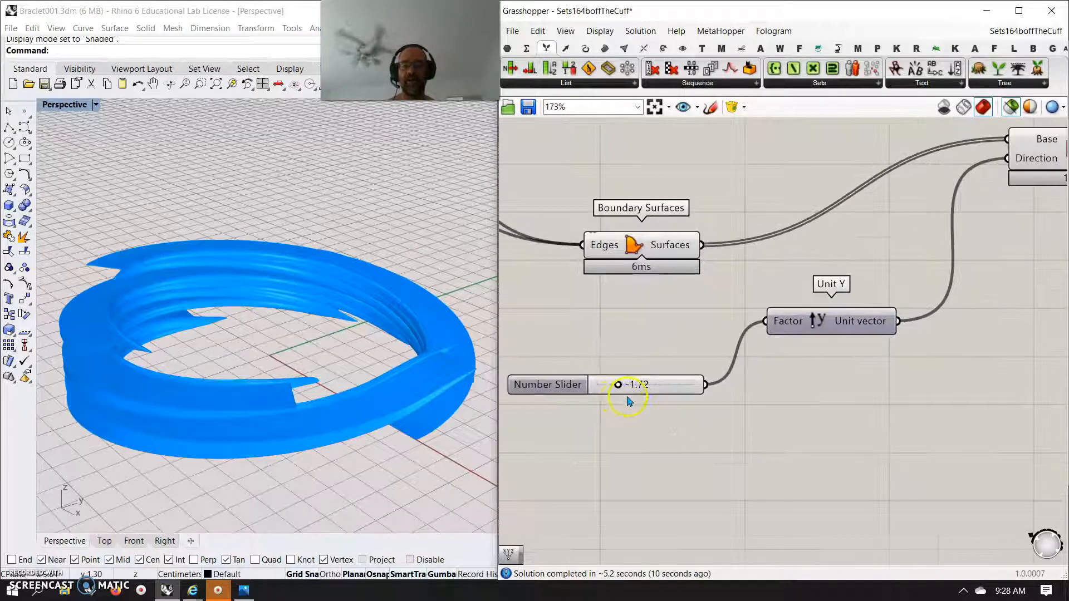
right_click(669, 384)
click(697, 436)
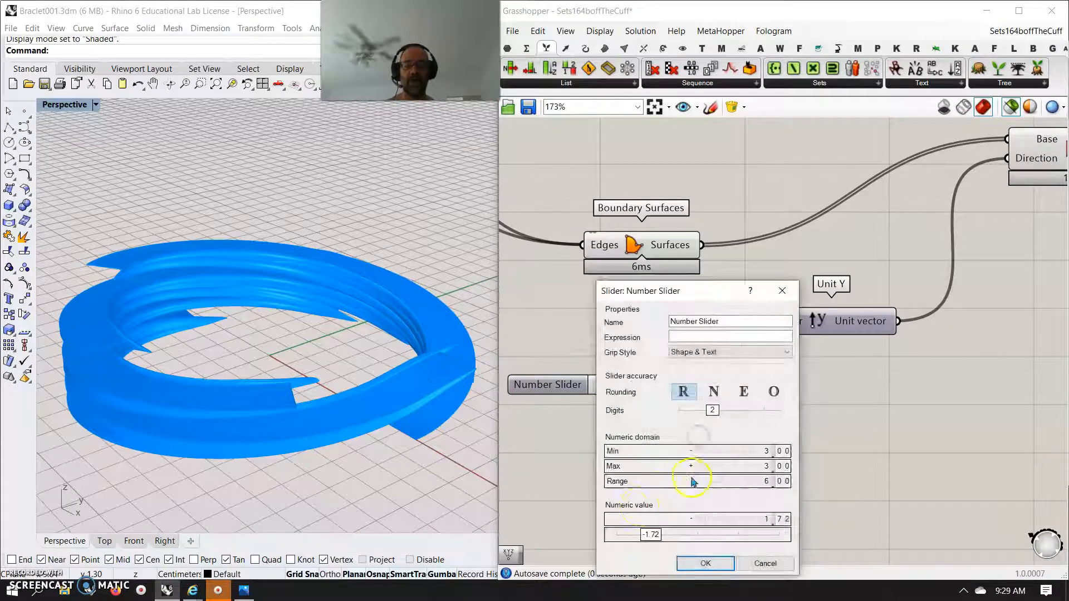
drag(649, 536, 687, 539)
click(712, 565)
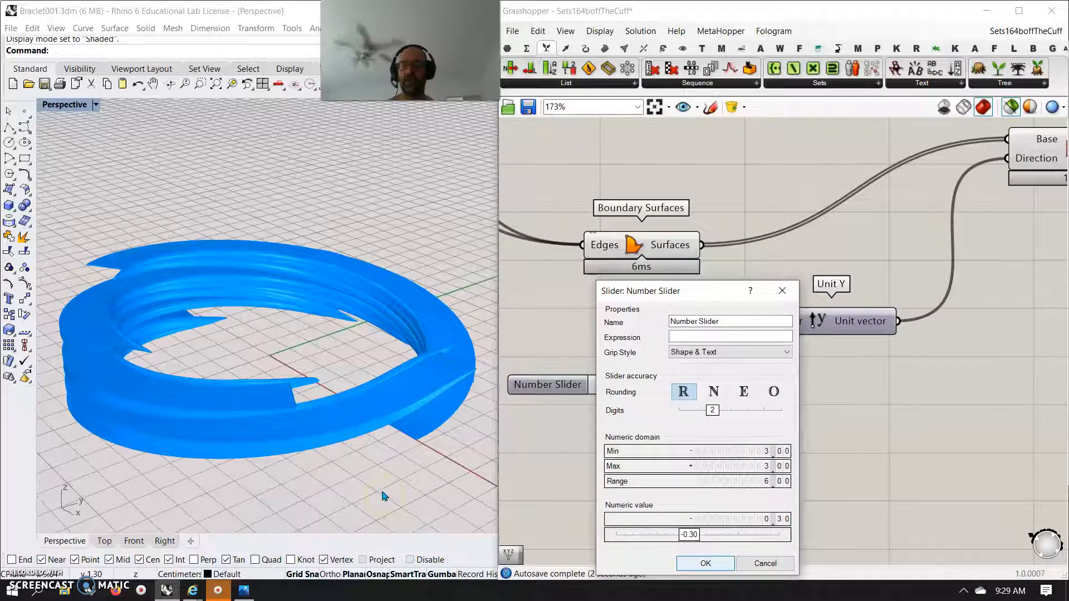
click(691, 562)
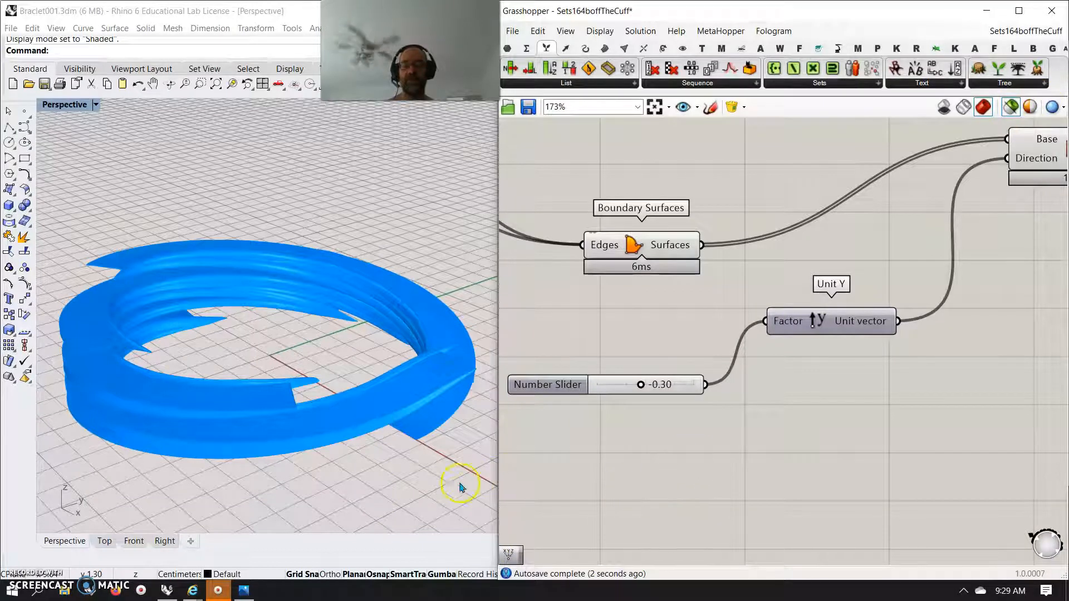
right_drag(377, 480, 351, 458)
scroll(304, 388, up, 4)
right_drag(304, 389, 320, 403)
scroll(327, 399, down, 4)
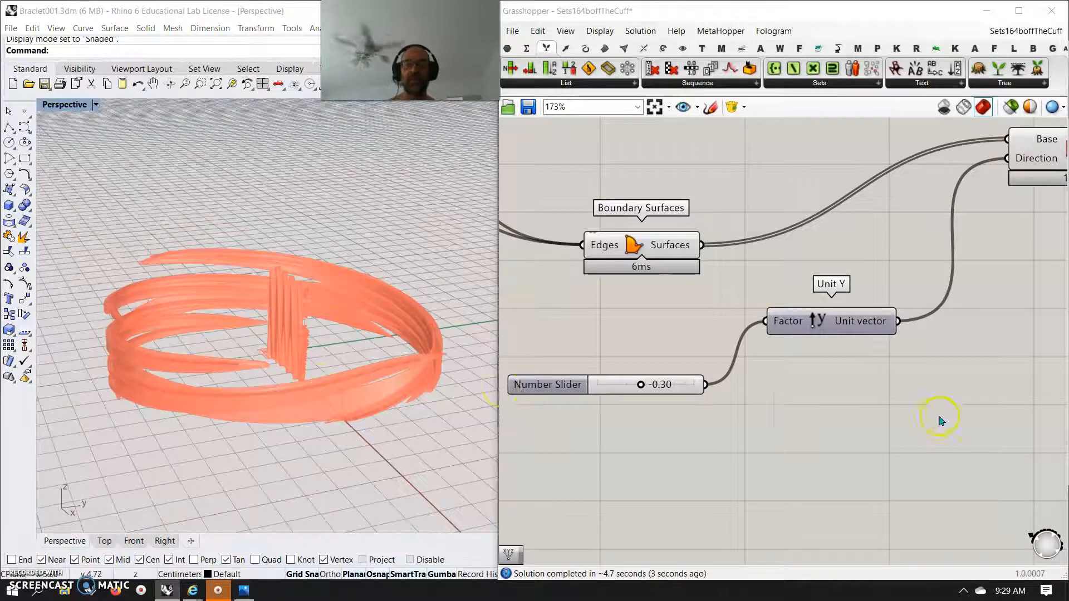
- Turn off the preview of every component upstream of Flow so only the flowed geometry is displayed
scroll(843, 397, down, 3)
scroll(843, 397, down, 6)
drag(927, 432, 666, 320)
right_click(611, 440)
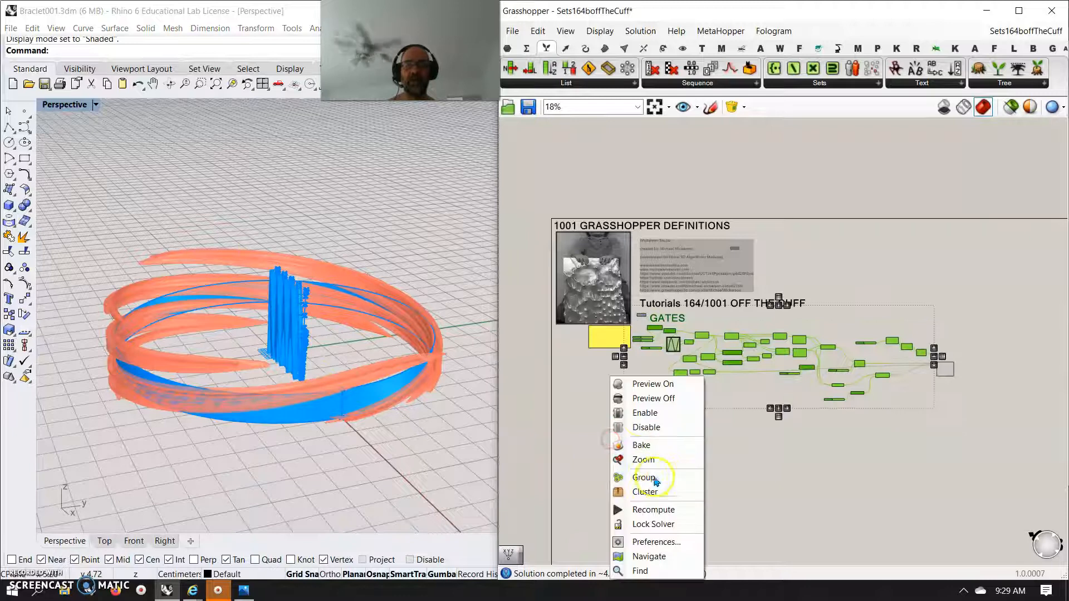
click(643, 398)
- Group all components of the gates definition, colour the group green and shift it slightly on the canvas
drag(1004, 453, 638, 326)
right_click(622, 457)
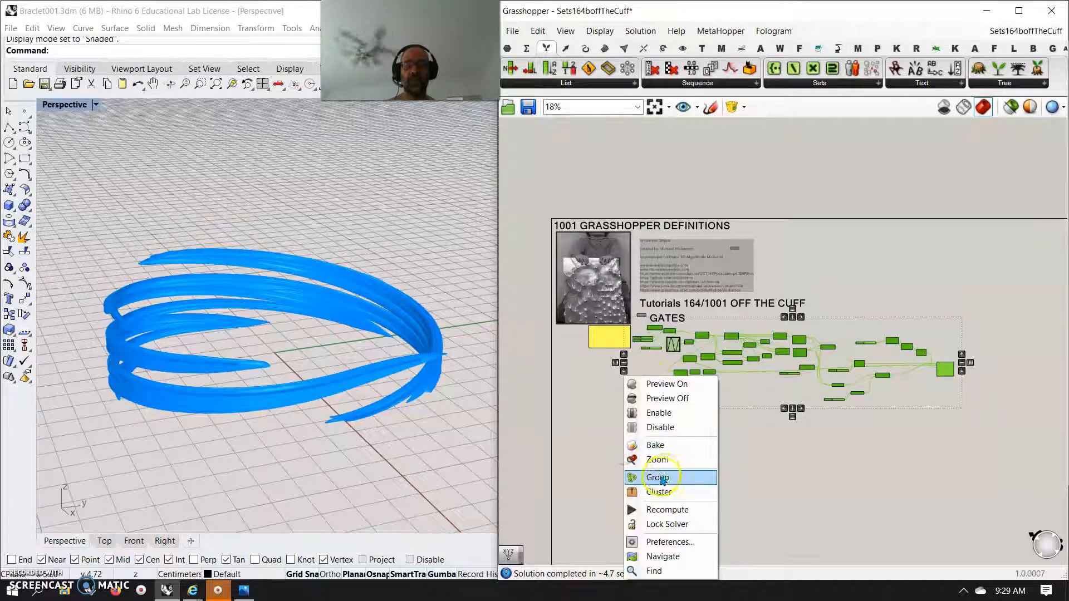
click(661, 478)
right_click(743, 445)
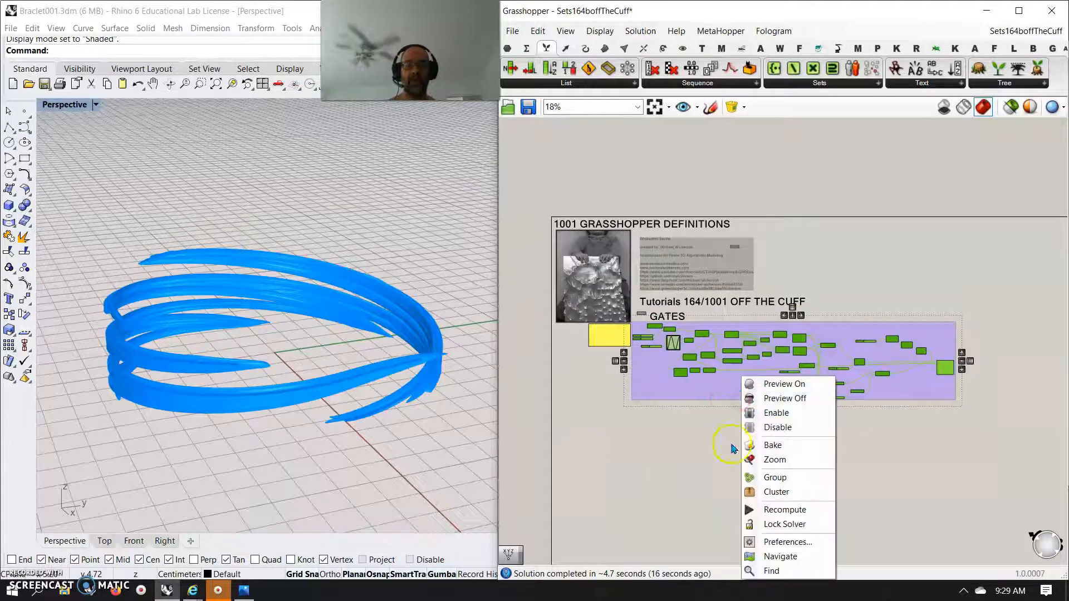
right_click(715, 393)
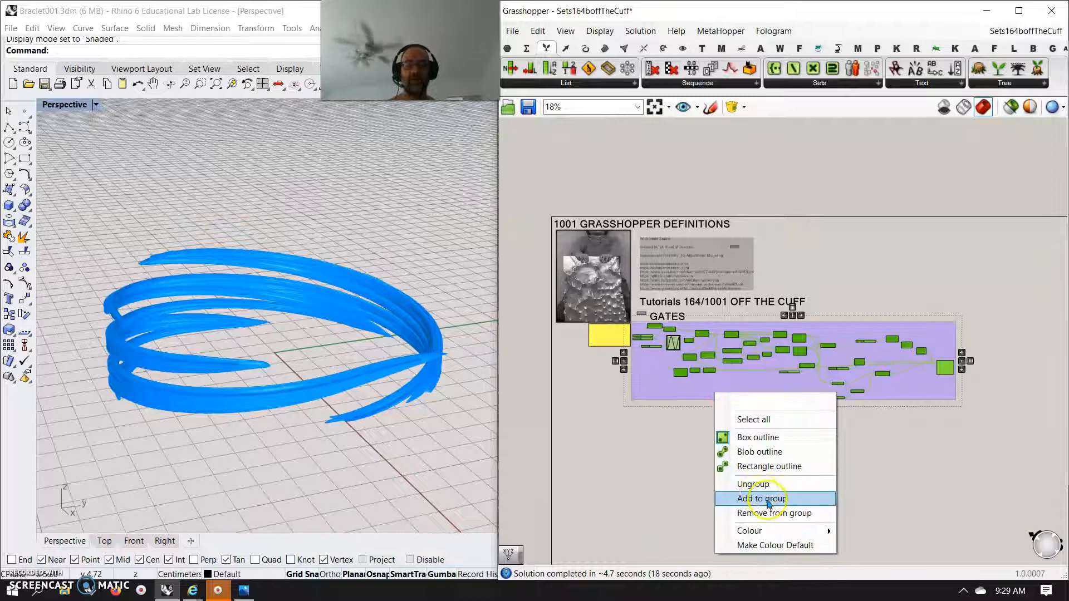
mouse_move(764, 531)
click(966, 474)
click(1033, 279)
drag(782, 386, 787, 389)
- Bake Flow's output geometry to Layer 01 and limit Grasshopper previews to selected objects
scroll(329, 453, up, 2)
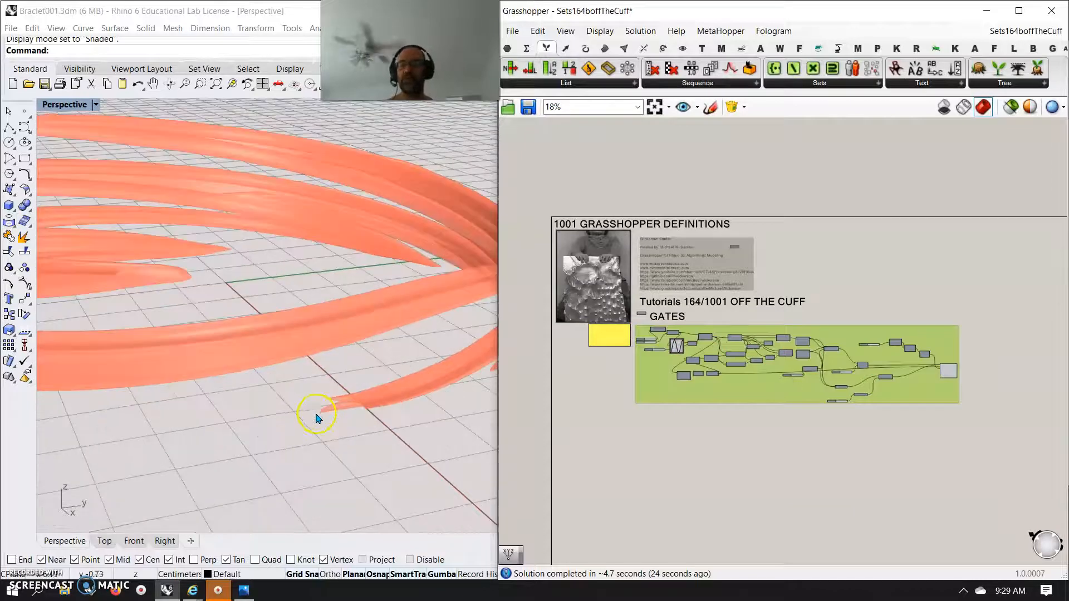
right_click(953, 378)
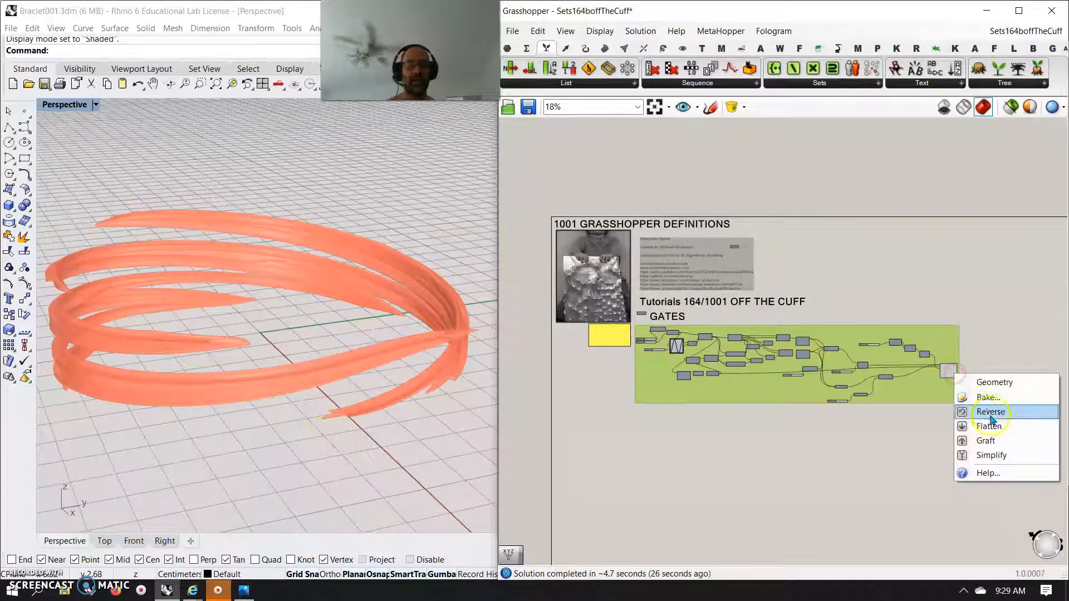
click(984, 397)
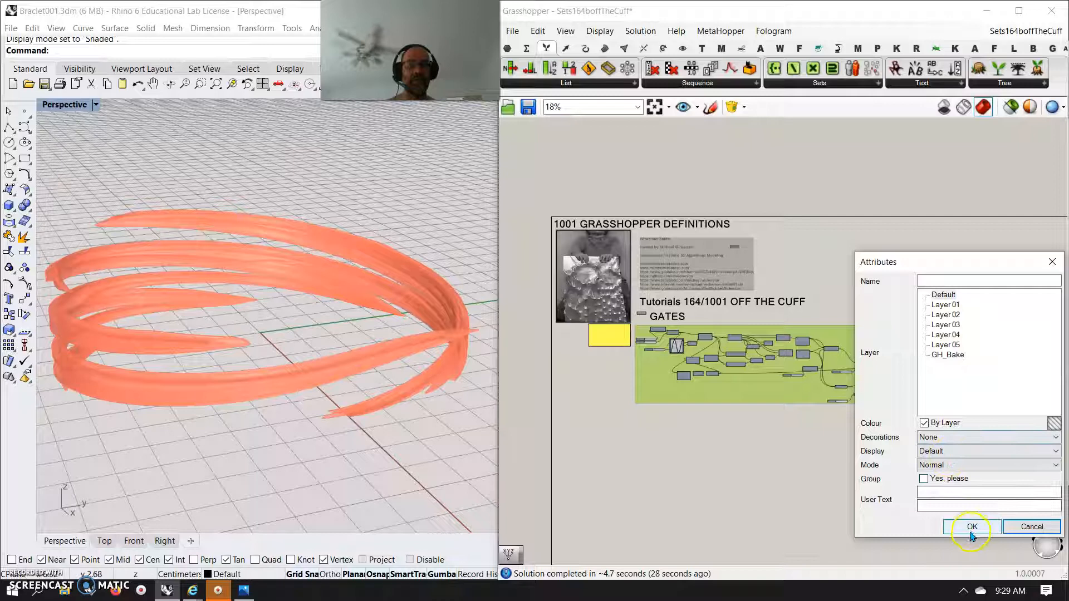
click(945, 305)
click(978, 526)
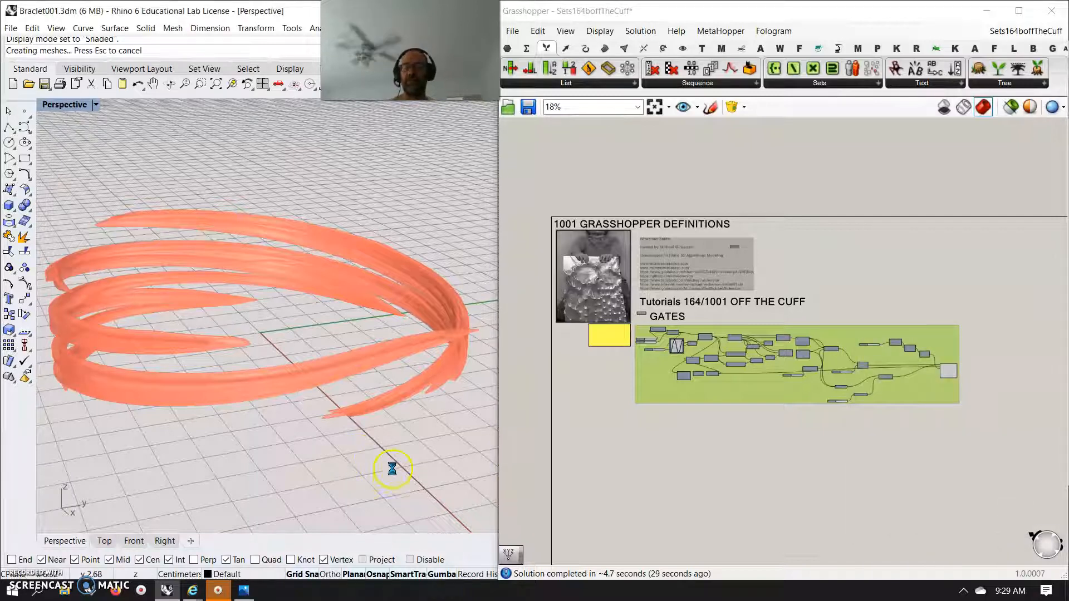
click(933, 191)
click(1011, 106)
- Switch the Perspective viewport to the Artistic display mode to view the baked bracelet
right_drag(310, 441, 367, 440)
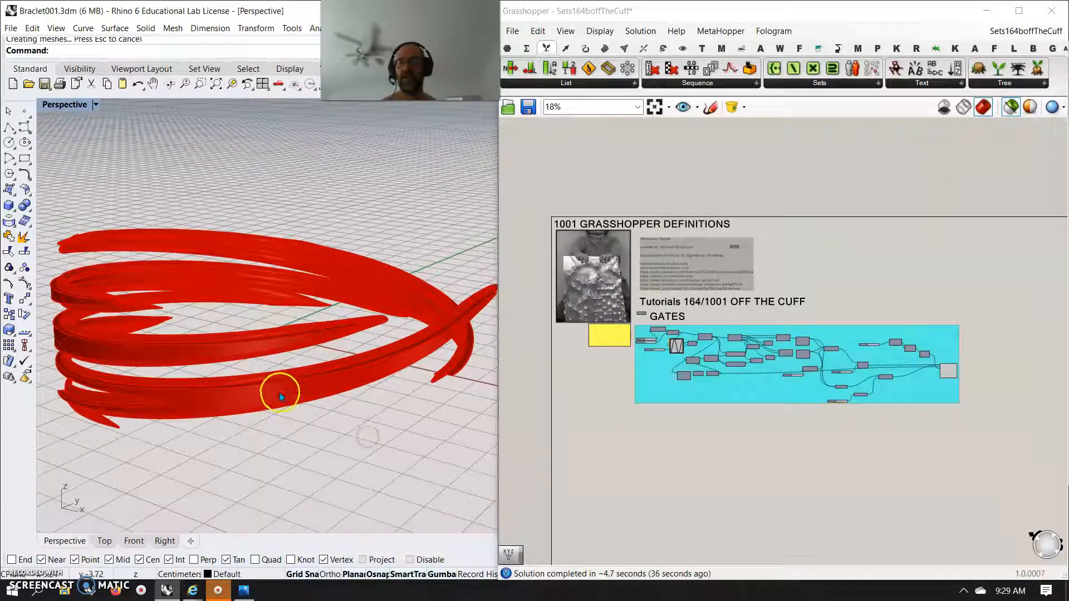
click(64, 105)
click(71, 218)
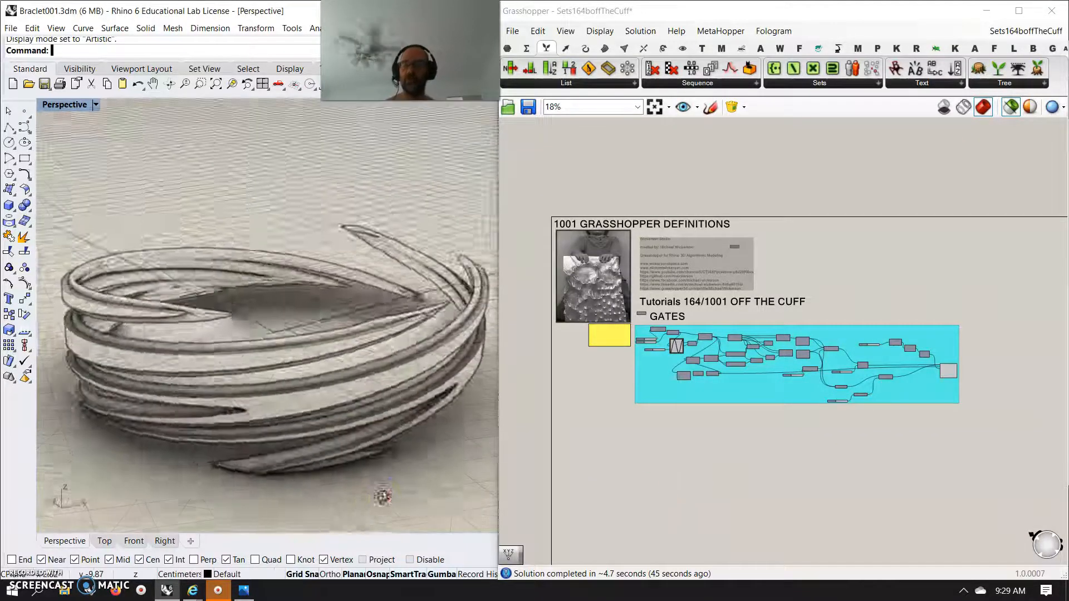
- Examine the baked bracelet from several angles, picking its individual surfaces to check which pieces can be selected separately
right_drag(382, 496, 336, 487)
click(410, 392)
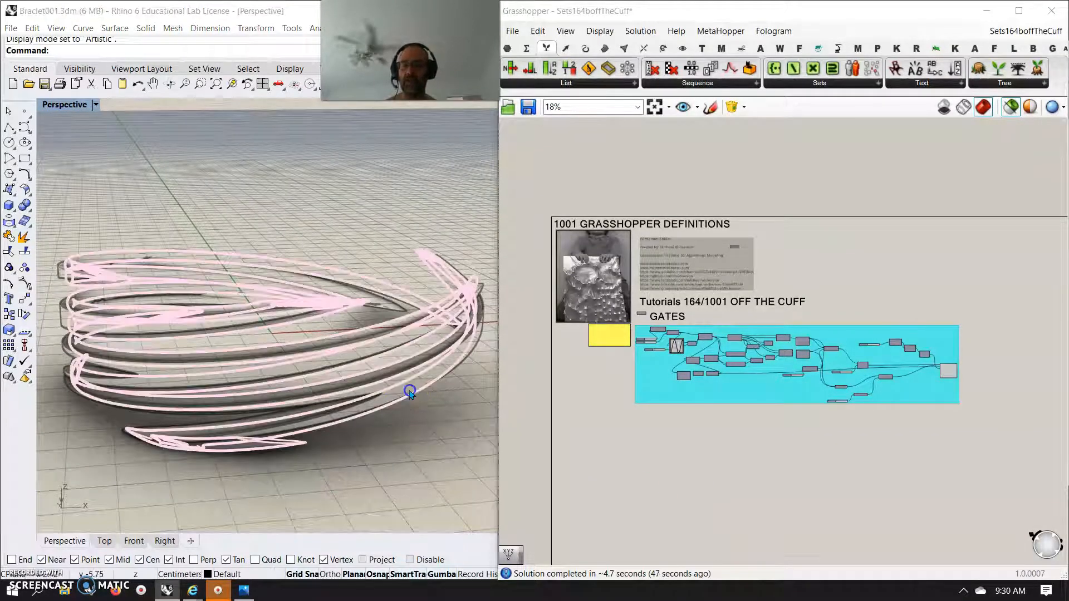
click(377, 460)
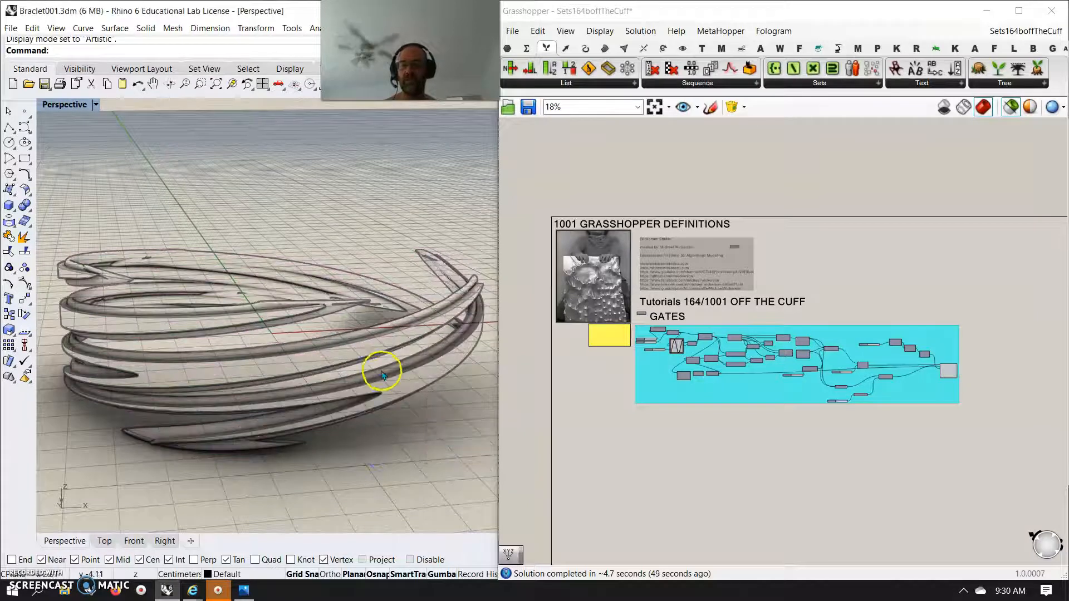
click(382, 374)
right_click(378, 478)
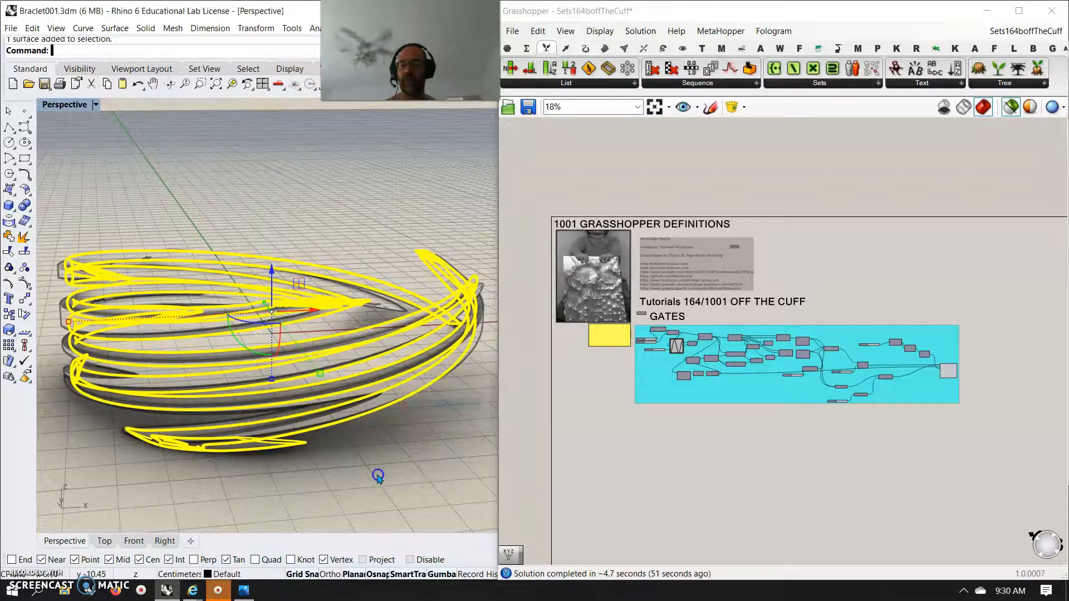
click(427, 458)
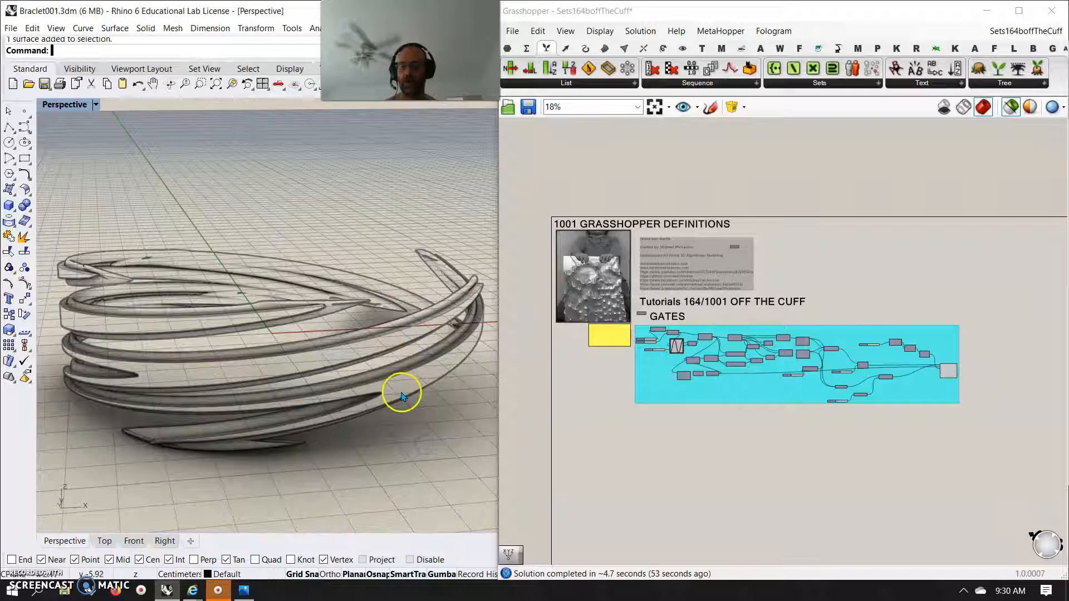
click(404, 397)
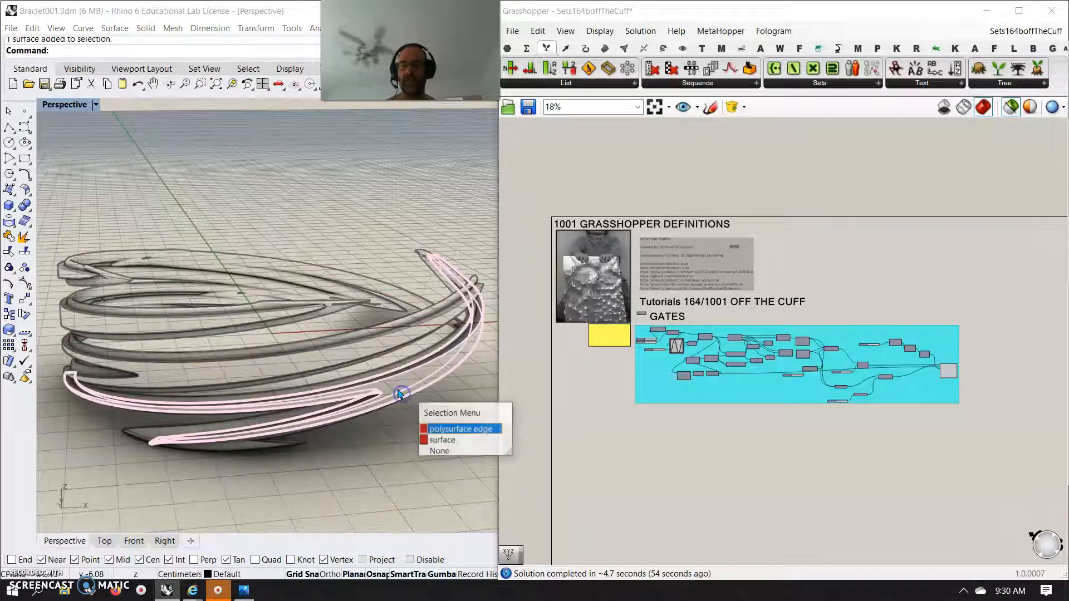
click(428, 438)
right_drag(311, 466, 443, 467)
click(445, 468)
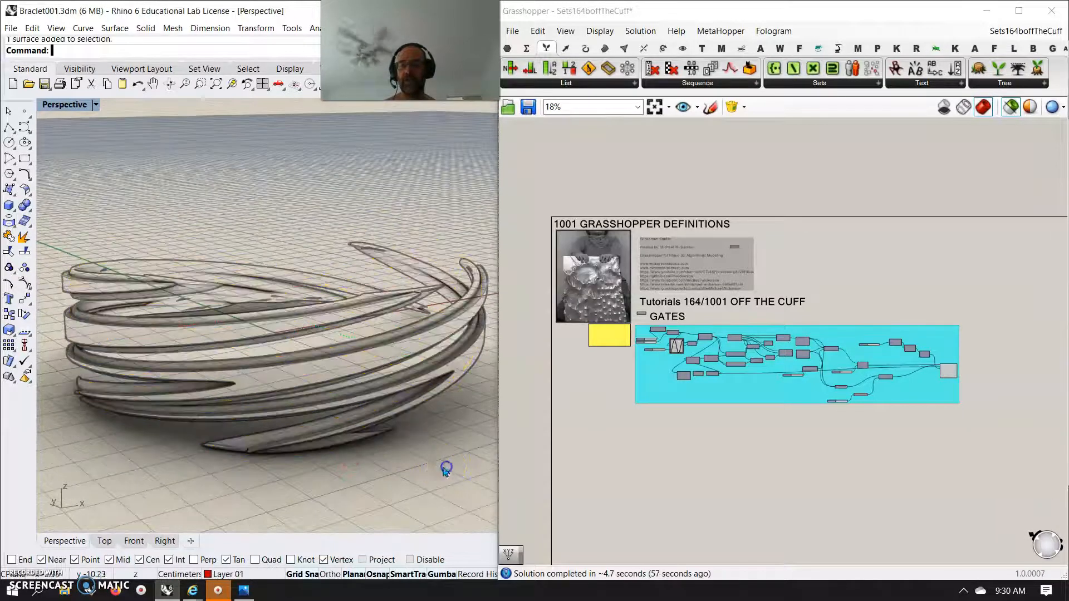
click(446, 377)
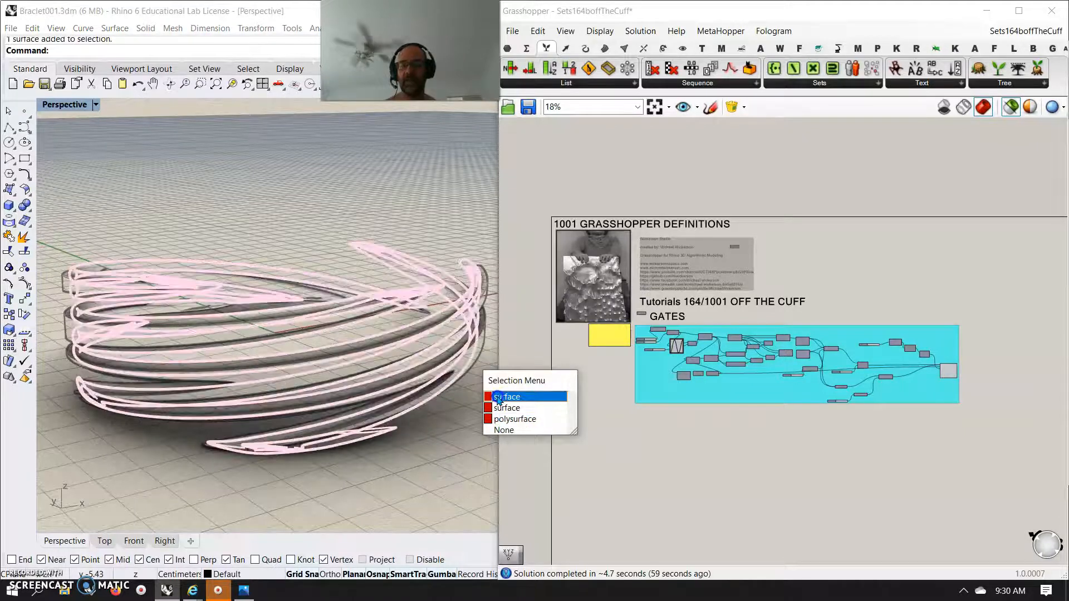
click(501, 397)
click(440, 389)
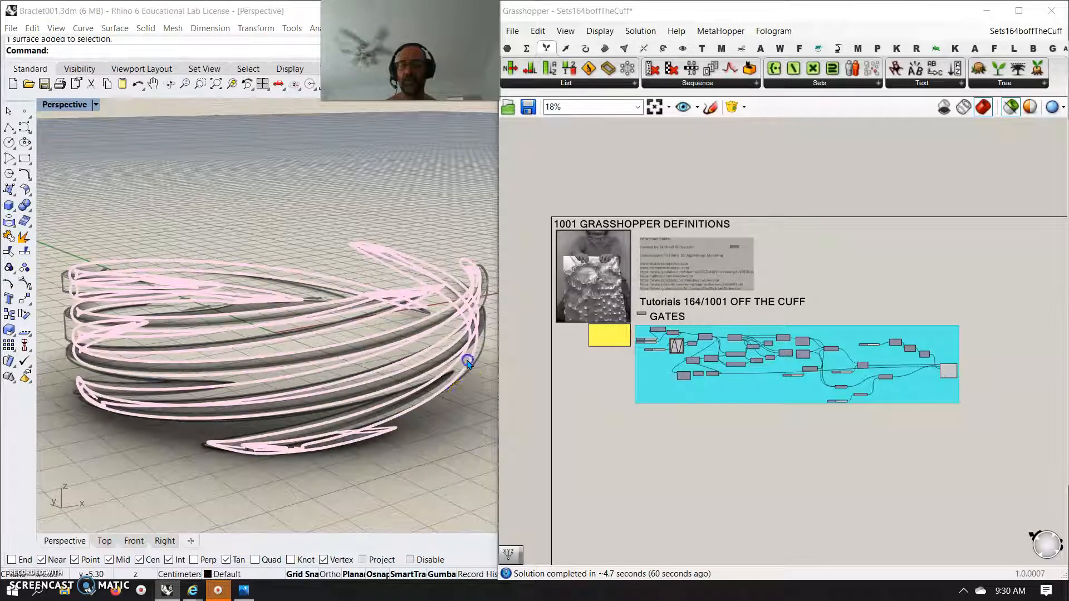
click(420, 467)
right_drag(368, 495, 418, 496)
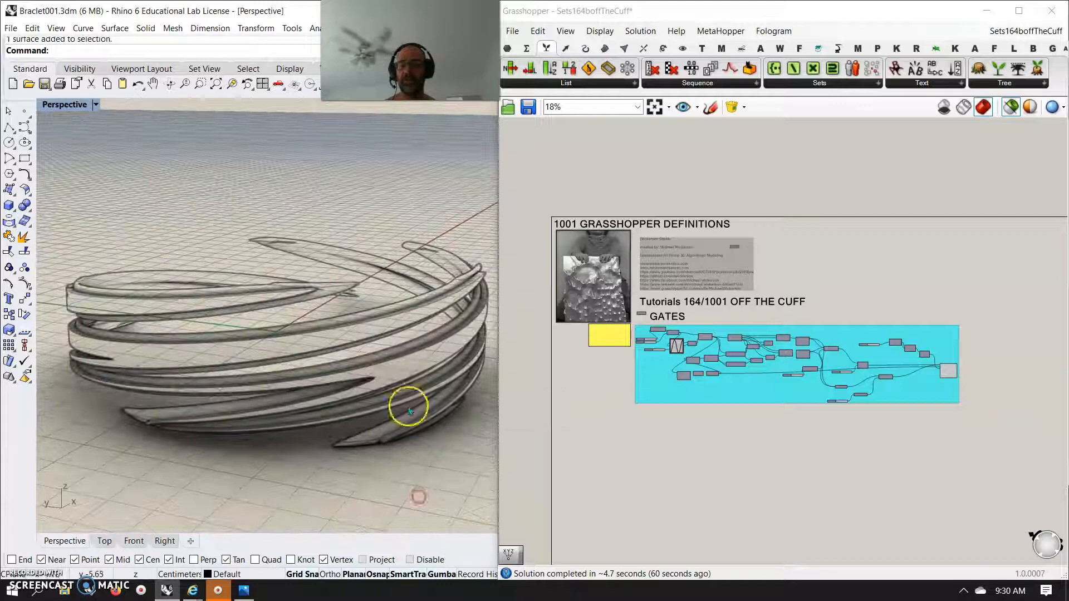
click(397, 372)
click(370, 470)
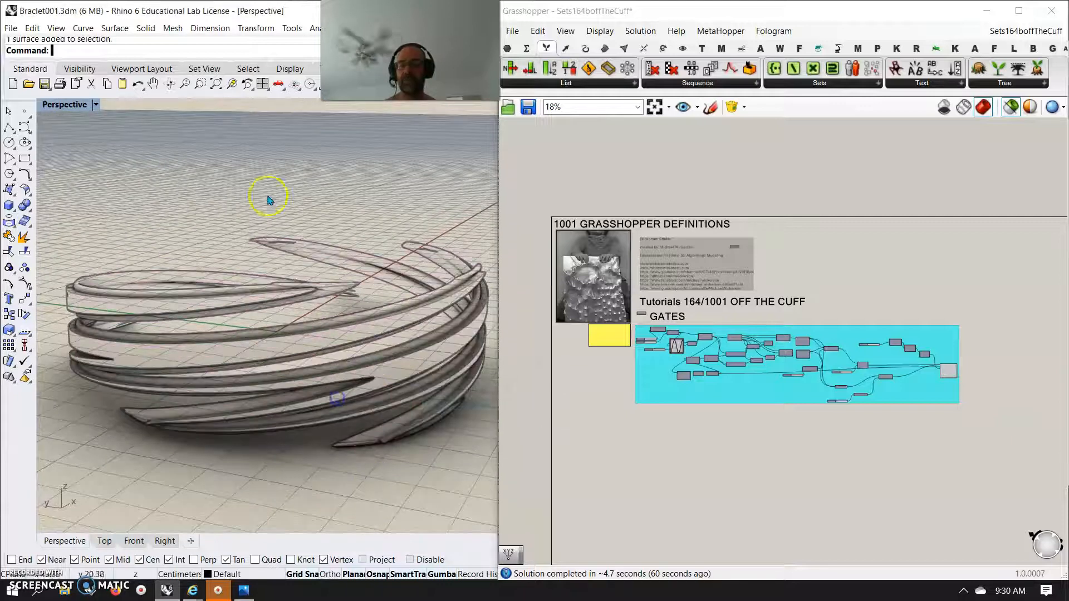
- Switch the Perspective viewport to a clean display mode with a plain white background and no grid or dark outlines
click(62, 105)
click(66, 162)
right_drag(292, 498, 199, 486)
- Apply Zebra stripe analysis to the flat band surfaces around the whole bracelet
click(250, 348)
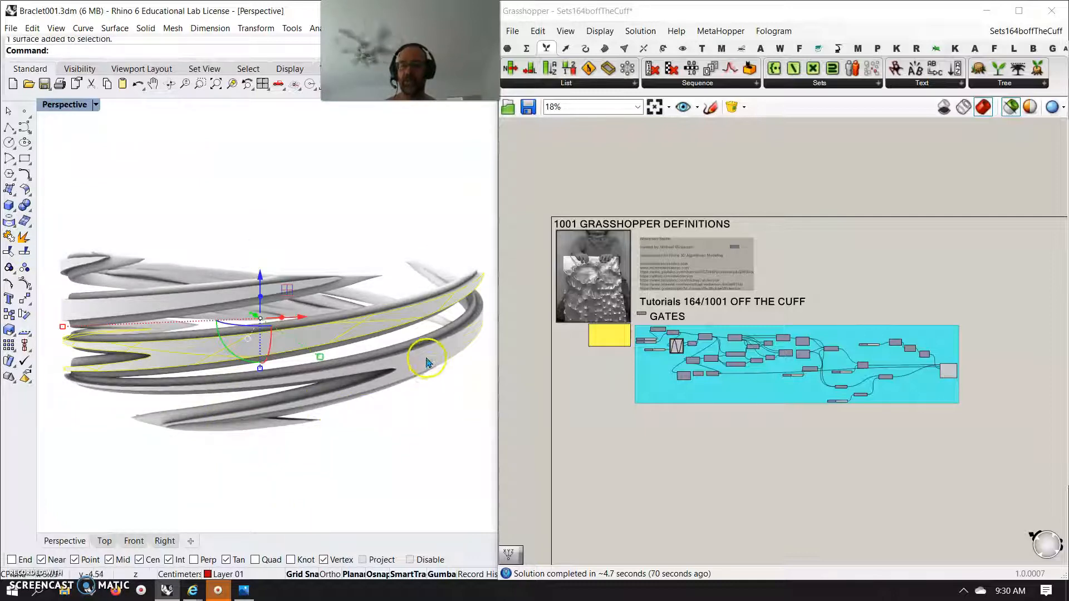
right_drag(425, 359, 72, 420)
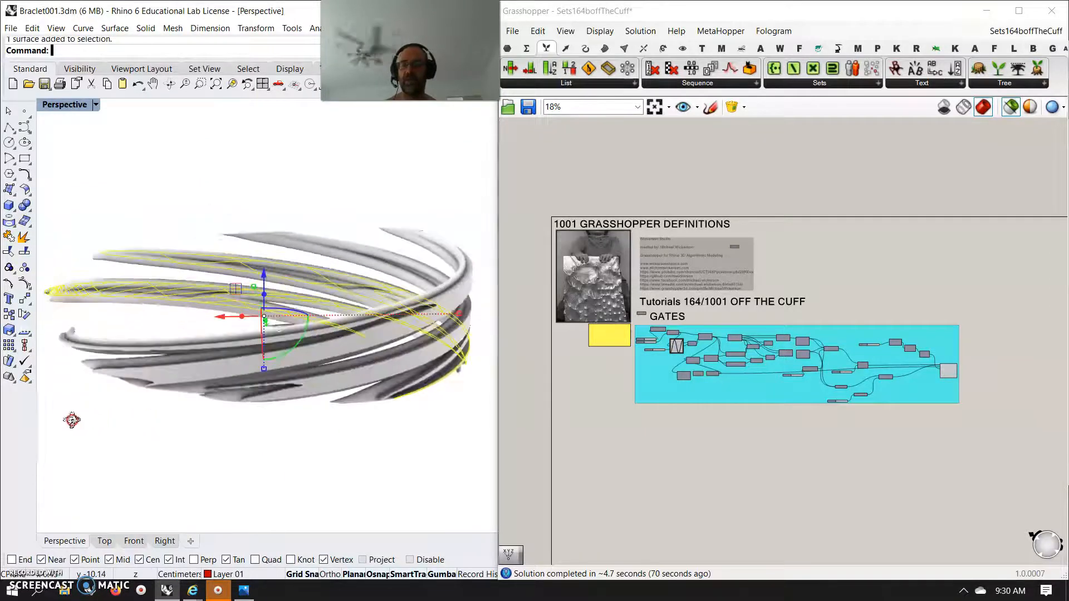
shift+click(345, 345)
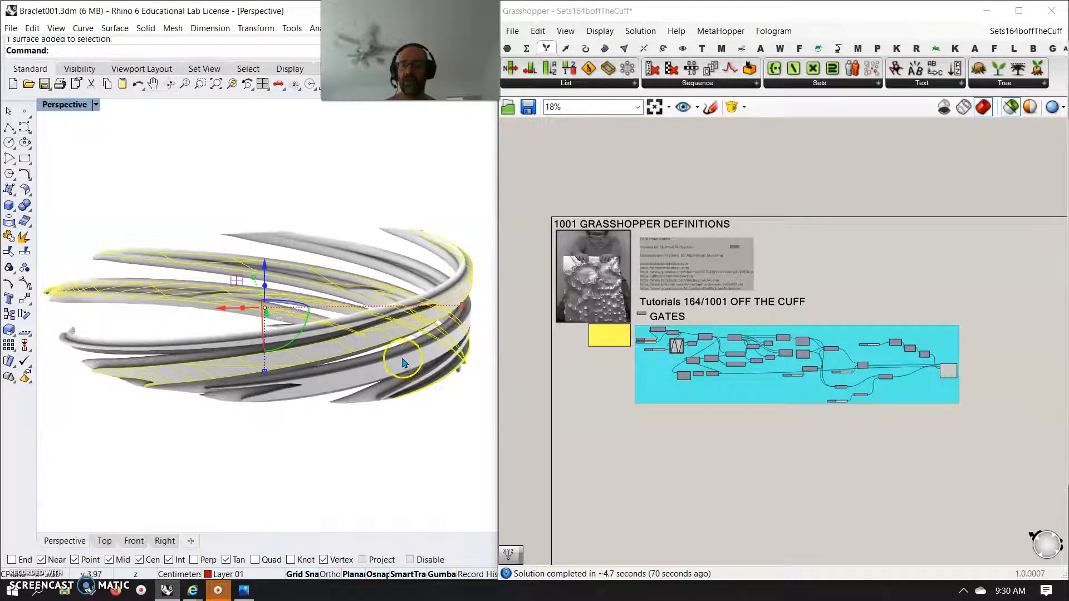
right_drag(443, 450, 246, 459)
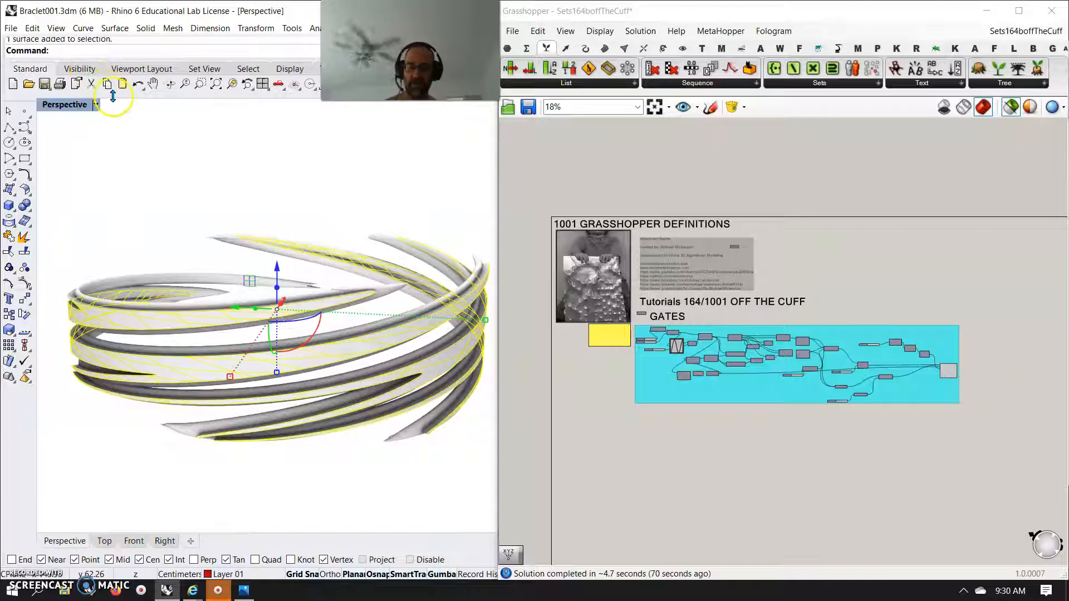
text(ZEb)
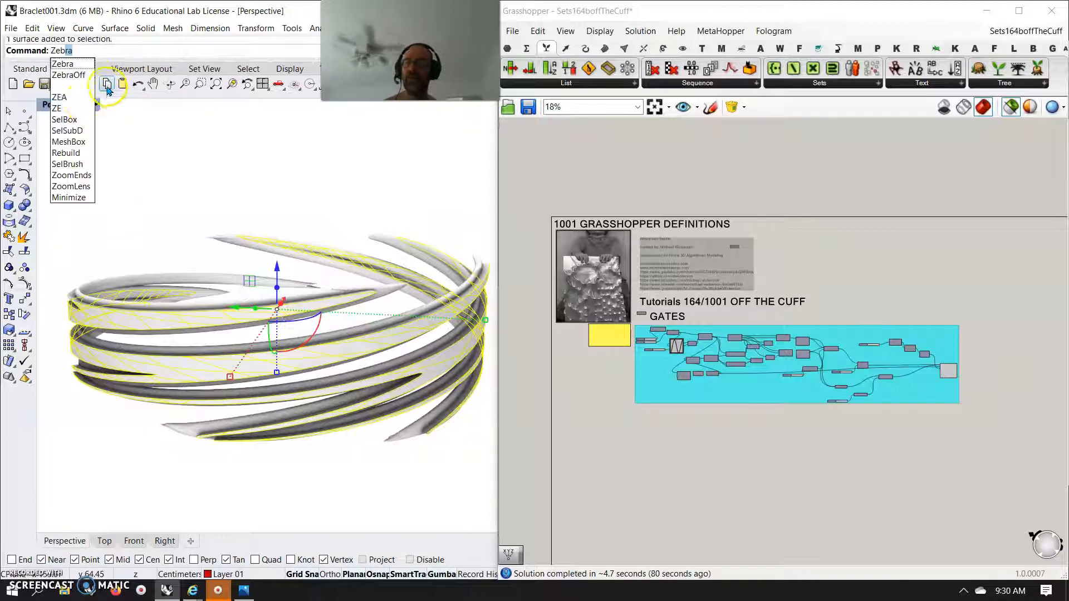
click(74, 64)
click(405, 479)
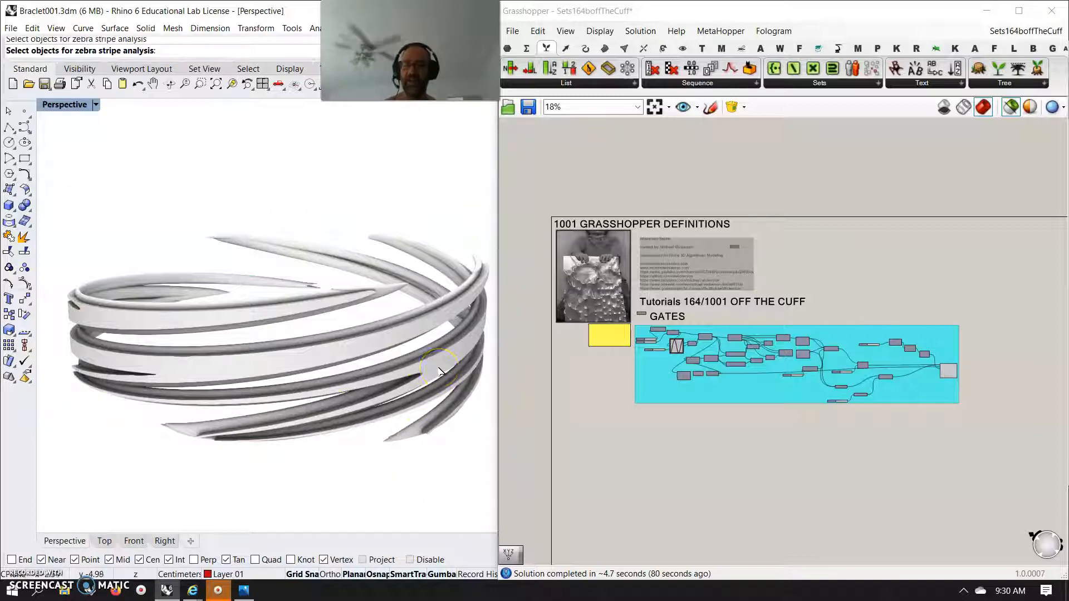
click(437, 369)
click(315, 351)
right_drag(258, 381, 432, 396)
click(367, 334)
right_drag(281, 404, 406, 410)
click(167, 331)
key(Return)
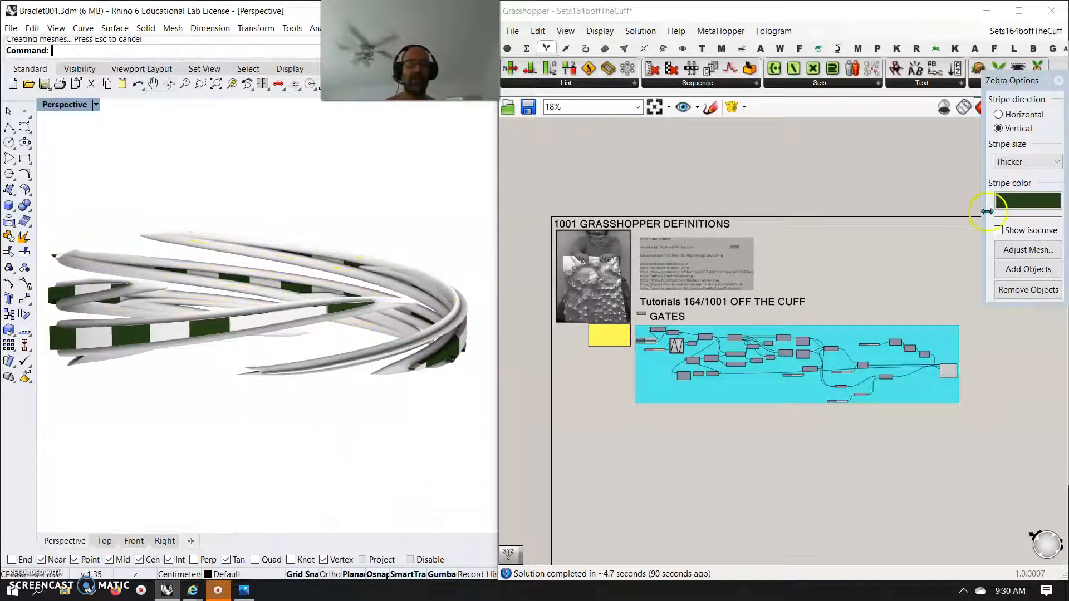
click(317, 469)
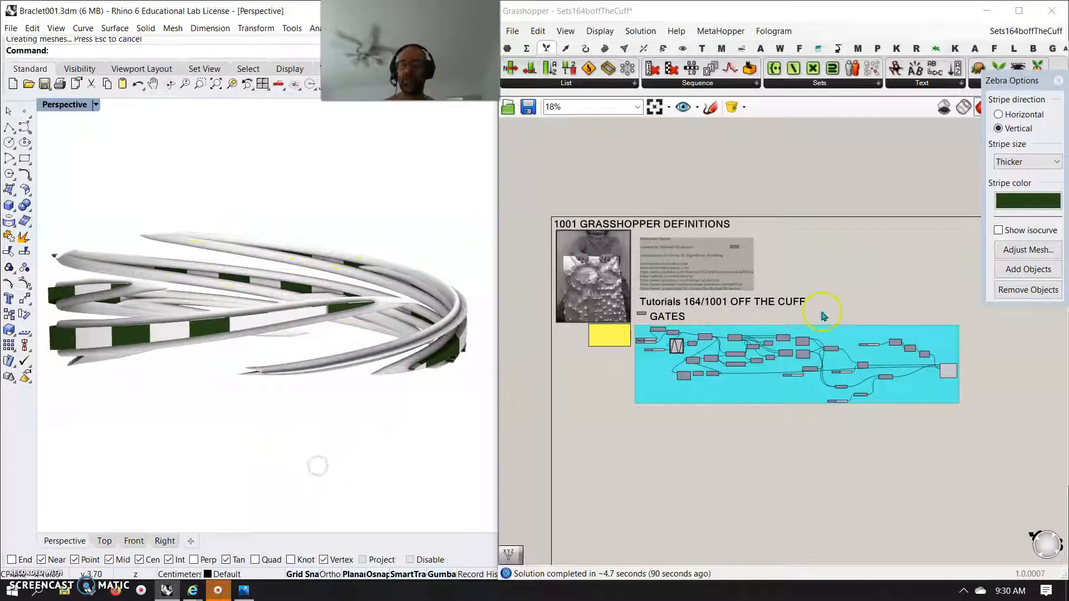
- Apply the EMap environment map analysis to the piped rims of the bracelet
click(213, 317)
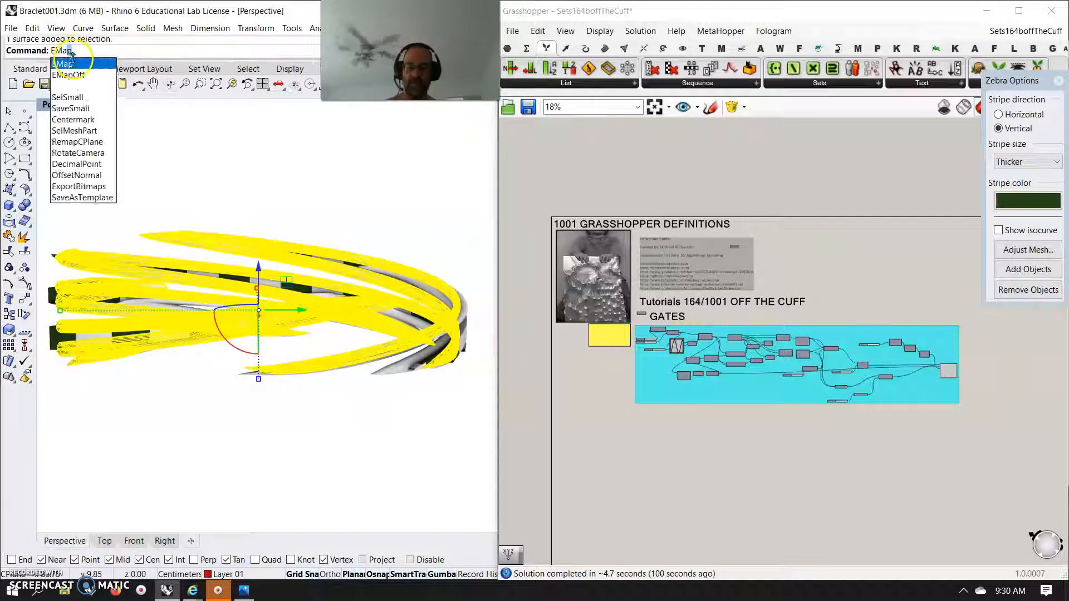
click(67, 63)
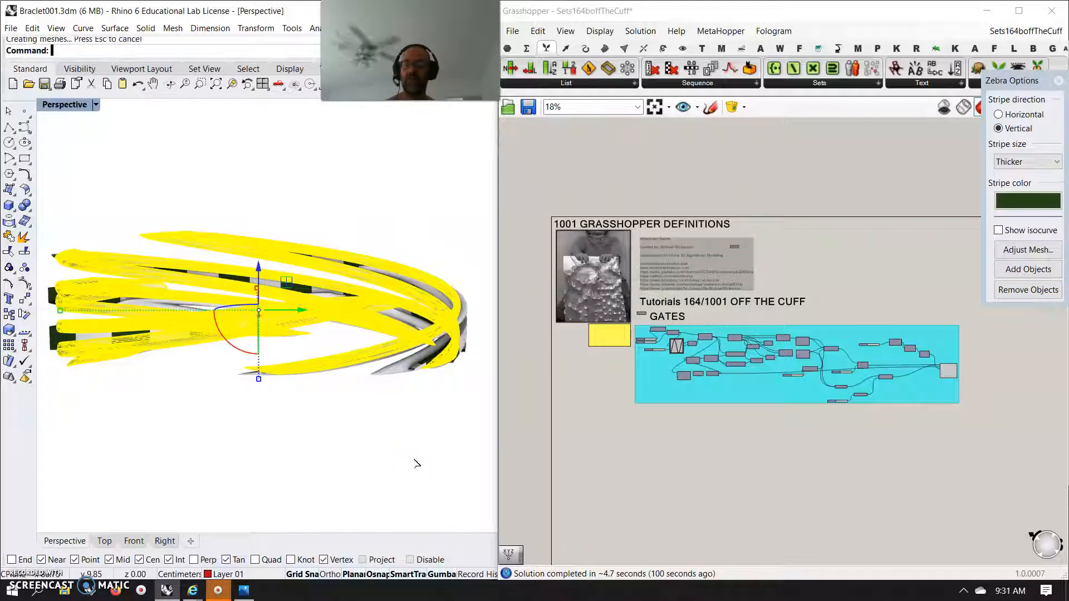
click(411, 464)
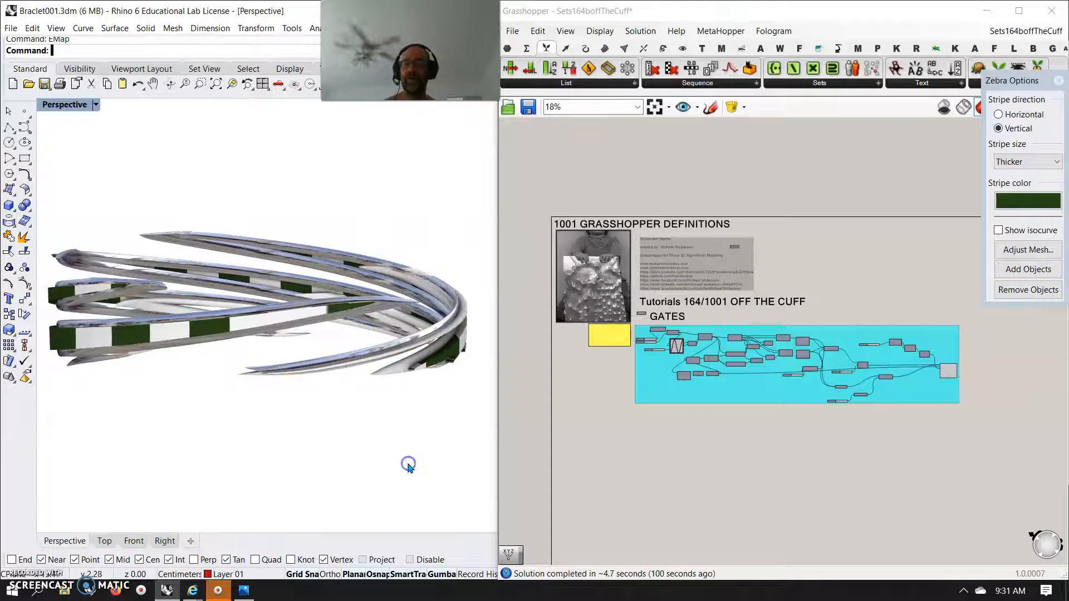
right_drag(398, 440, 262, 453)
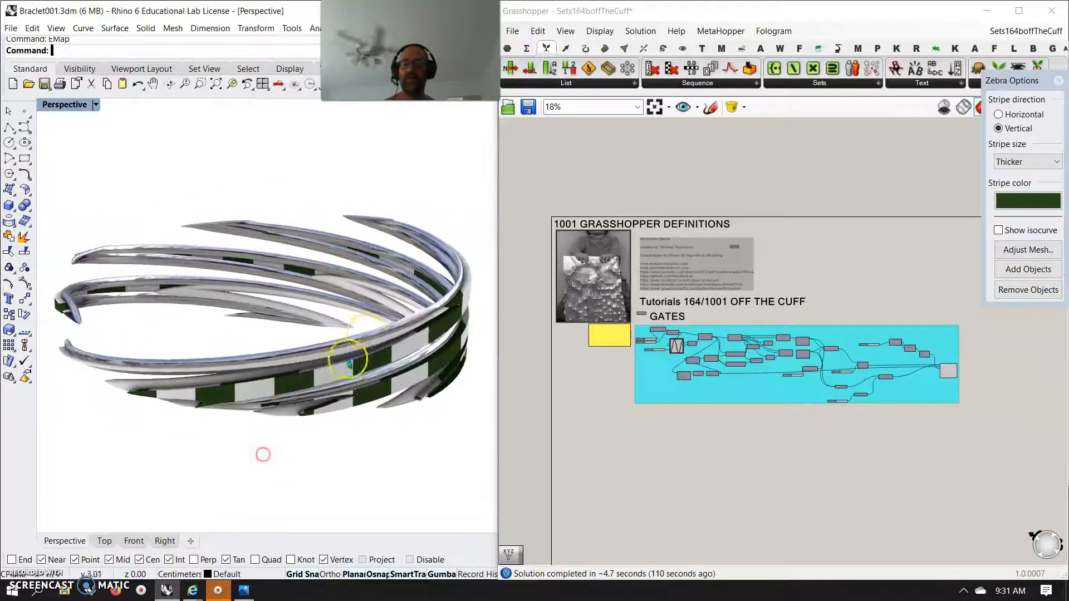
right_drag(369, 338, 232, 424)
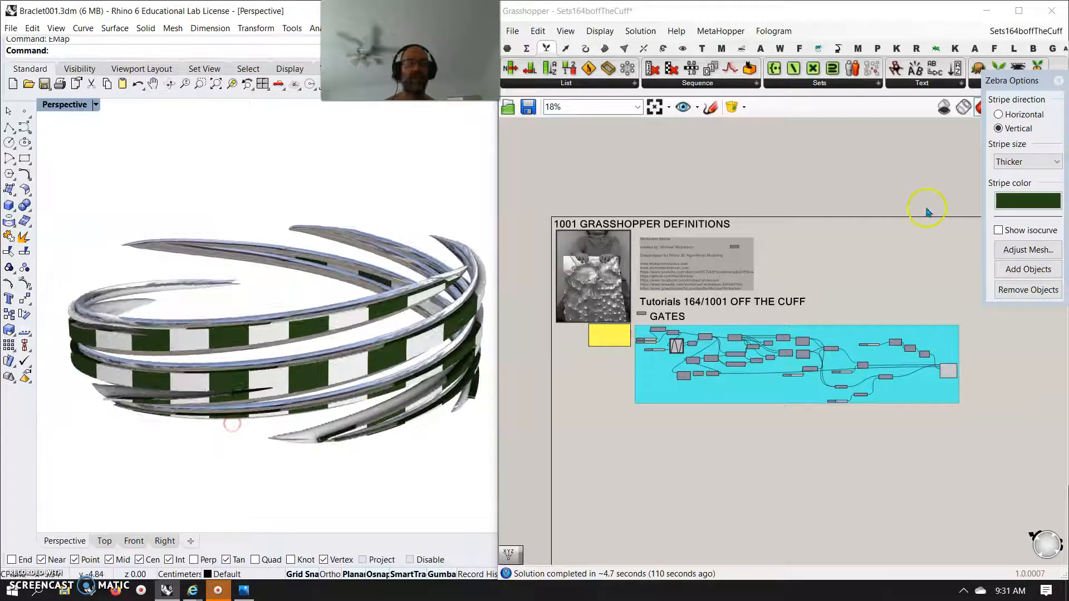
- Set the zebra stripe colour to a soft red, RGB 213, 82, 80
click(1023, 202)
drag(675, 270, 678, 252)
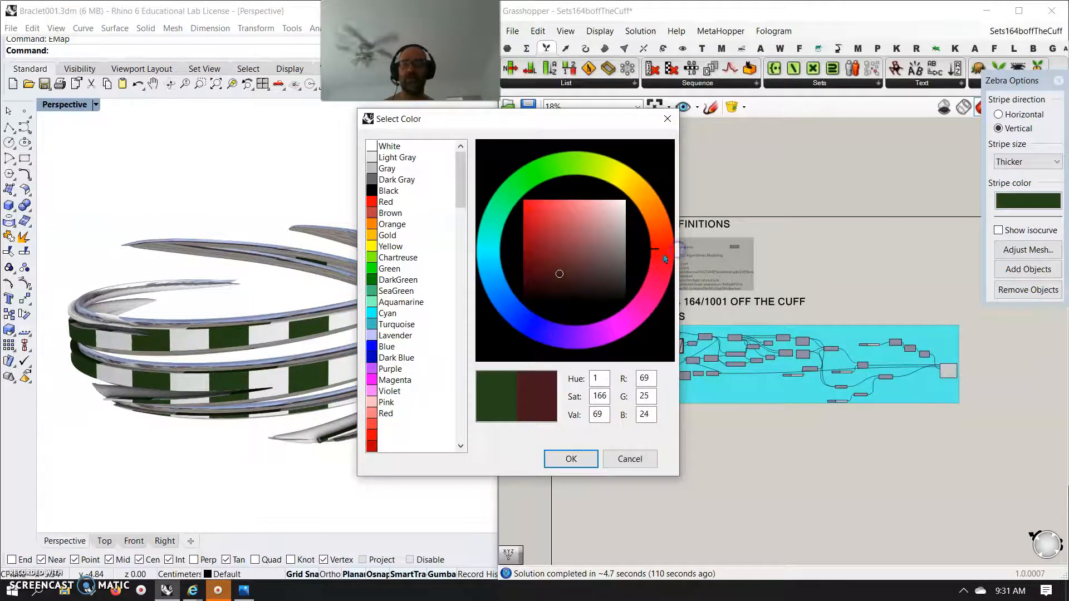
drag(573, 219, 561, 216)
click(563, 461)
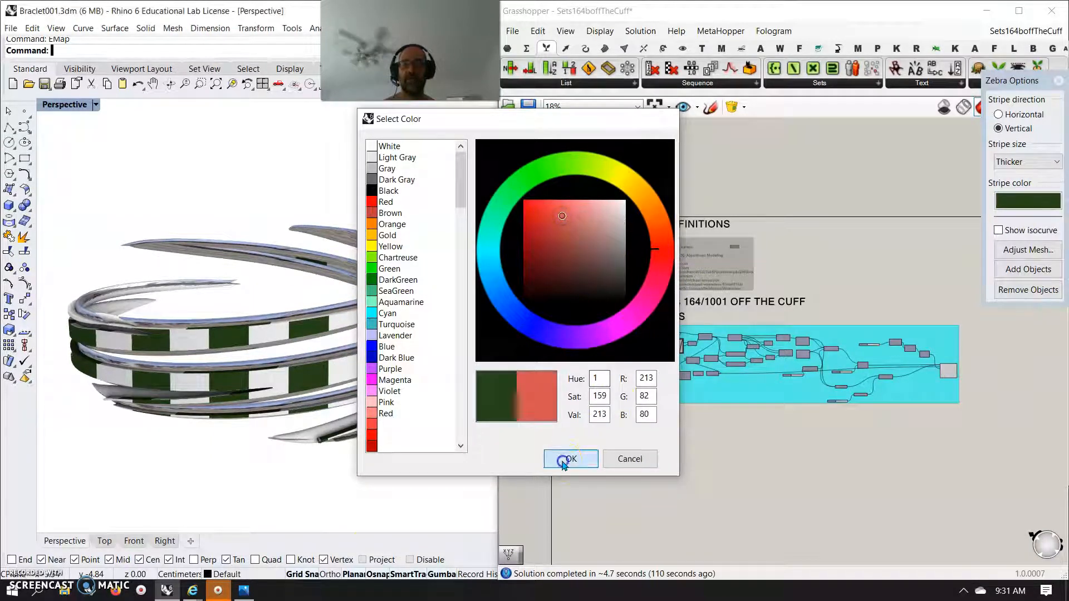
right_drag(433, 490, 344, 474)
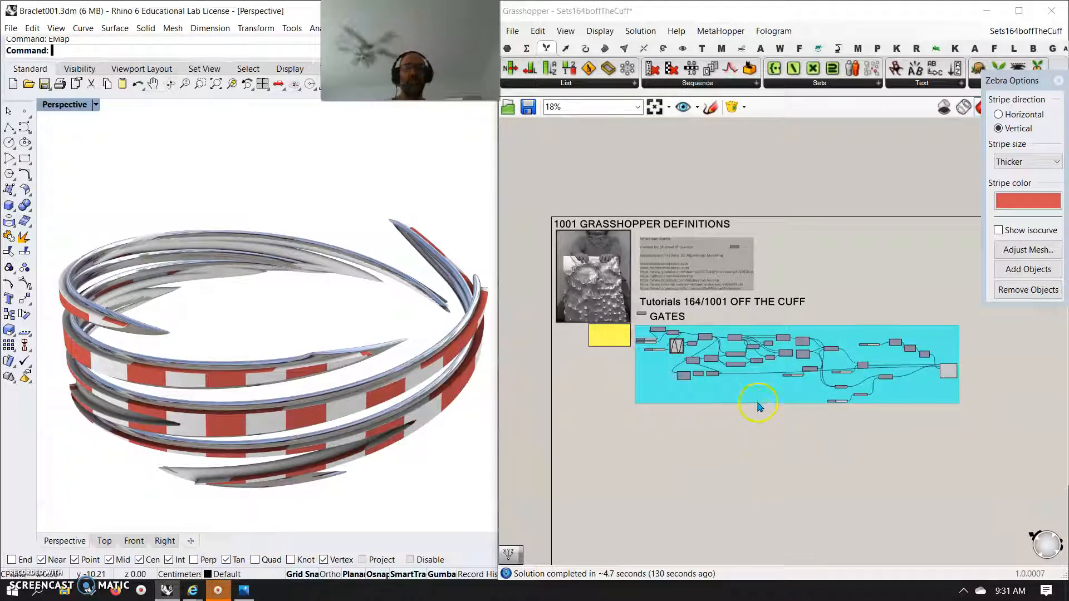
- Examine the finished striped bracelet from several angles and review the complete gates definition on the Grasshopper canvas
right_drag(350, 482, 374, 457)
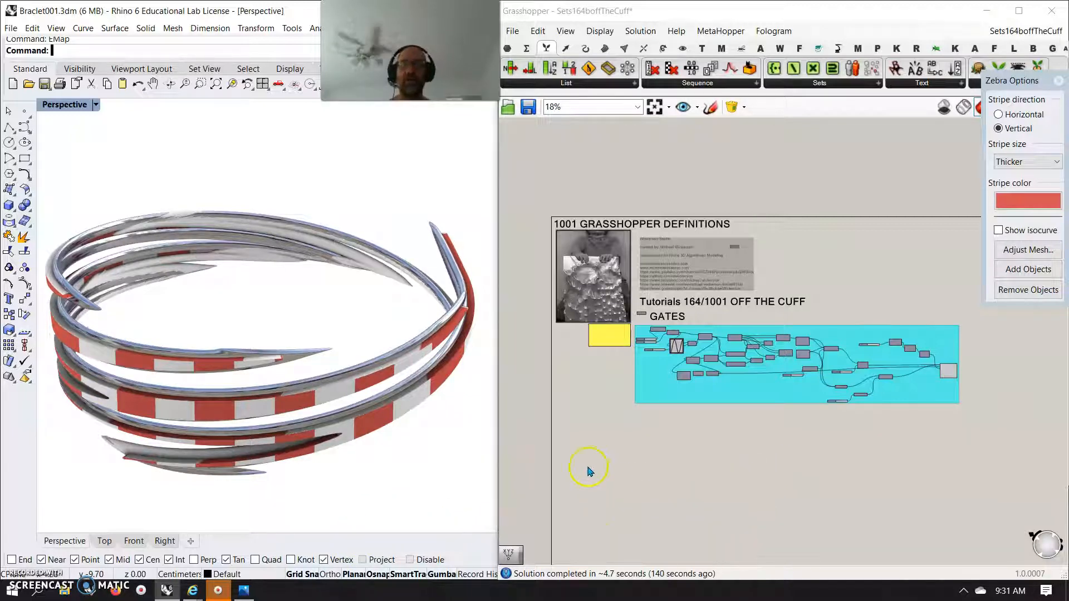
right_drag(369, 494, 379, 483)
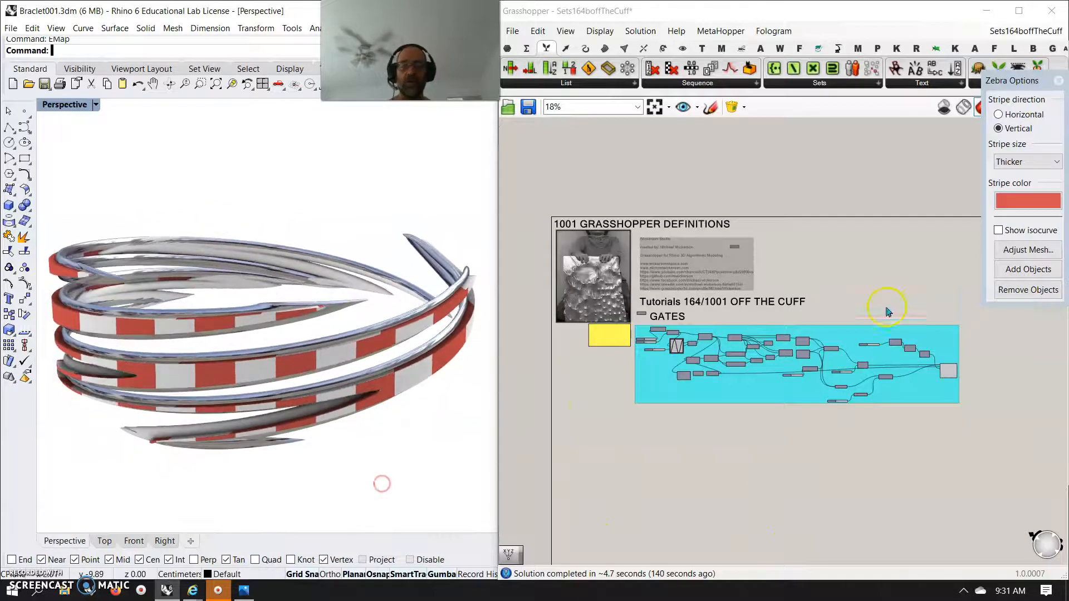
scroll(783, 361, up, 3)
scroll(782, 361, up, 2)
scroll(741, 507, down, 4)
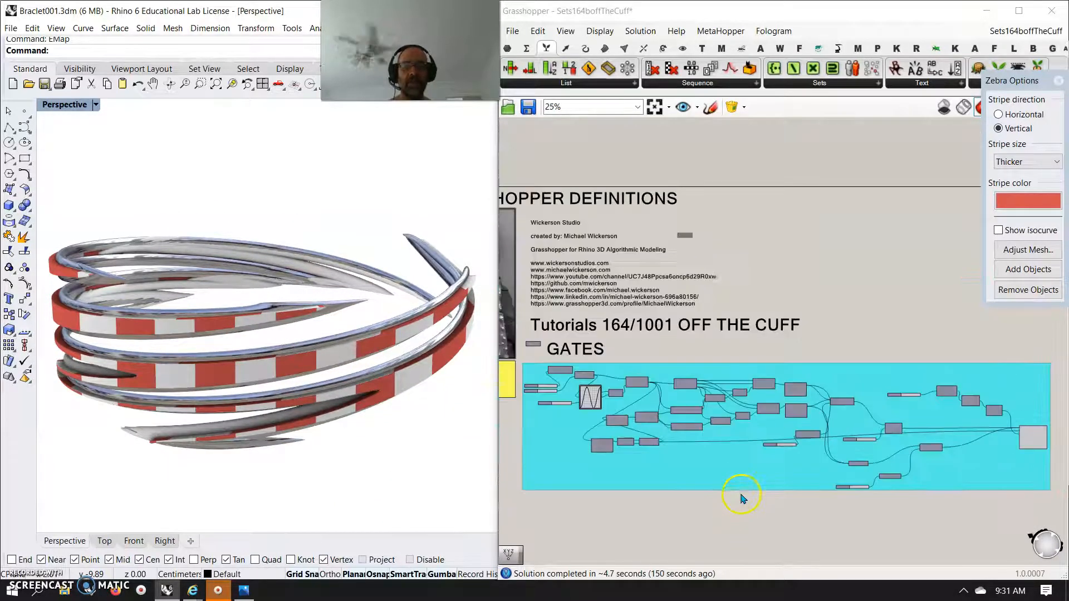
right_drag(743, 537, 817, 446)
scroll(794, 469, up, 1)
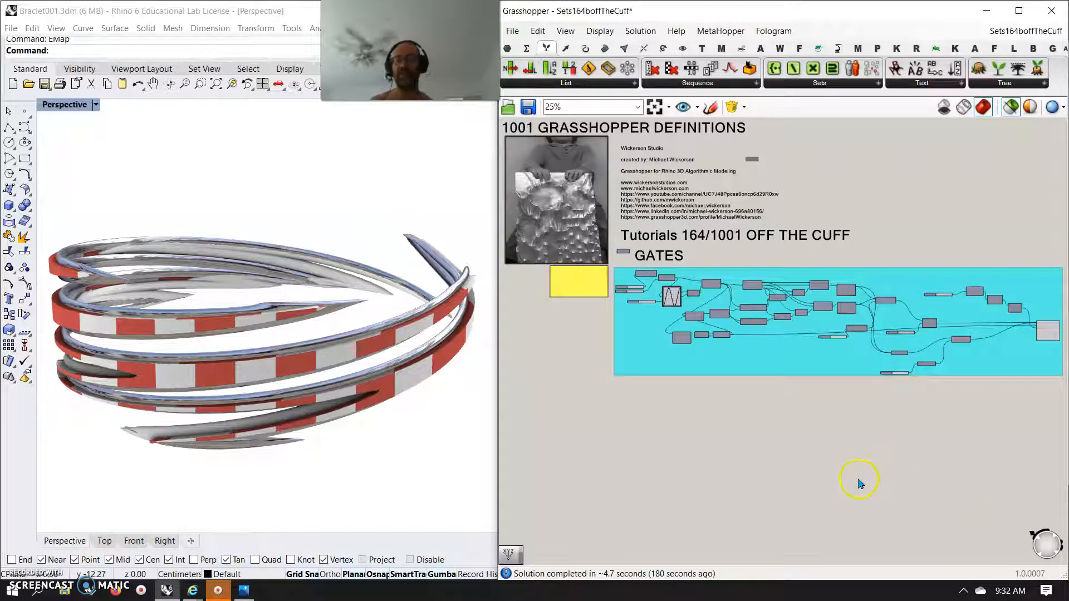
right_drag(380, 416, 227, 450)
right_drag(306, 494, 347, 483)
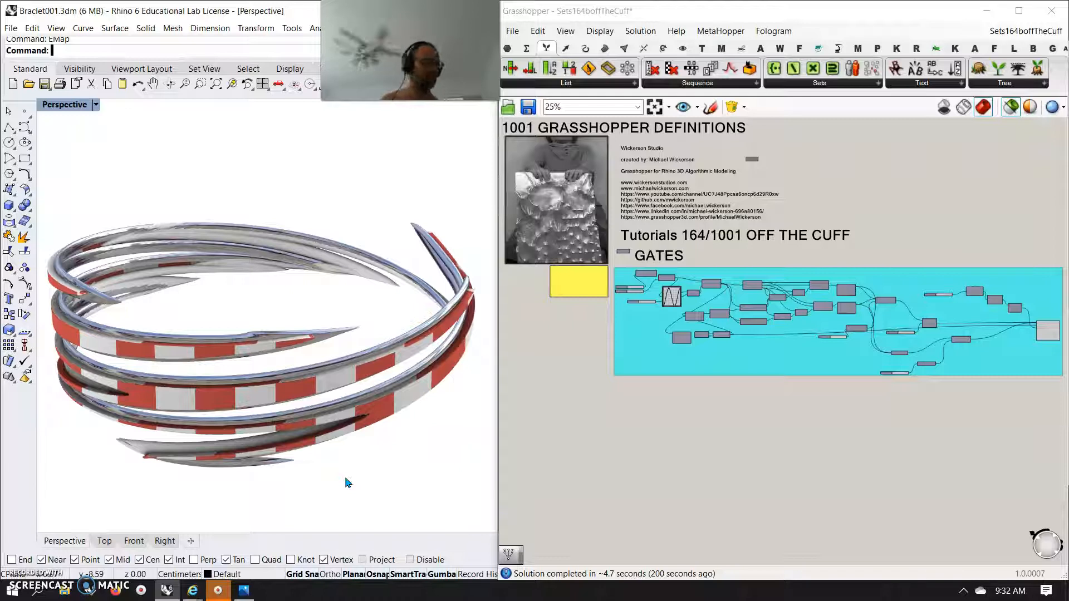
right_drag(337, 482, 337, 483)
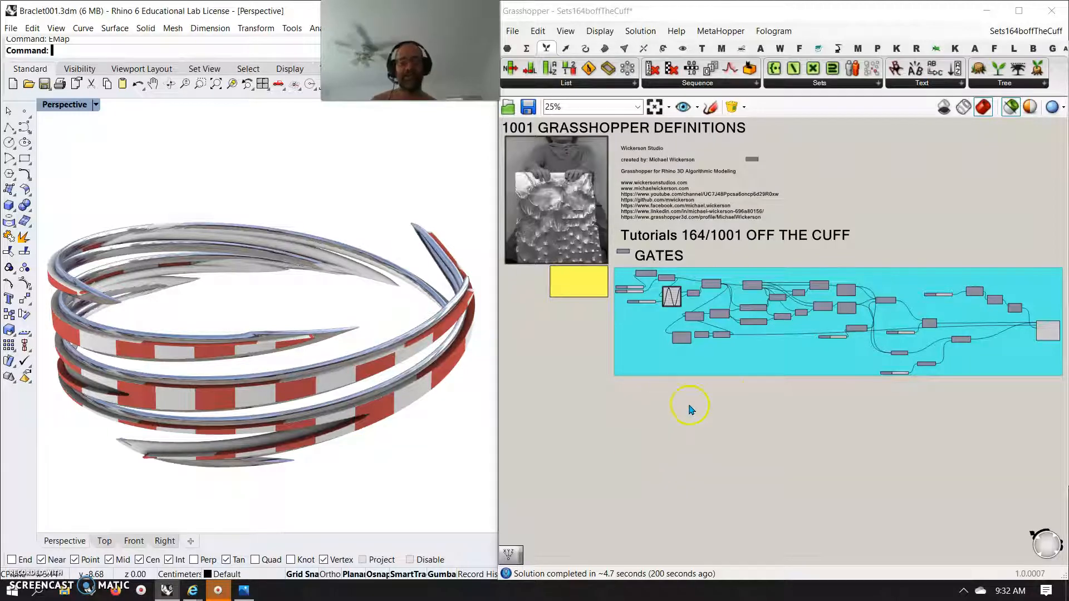
scroll(754, 390, up, 5)
scroll(775, 497, down, 5)
scroll(768, 475, up, 3)
scroll(703, 399, up, 3)
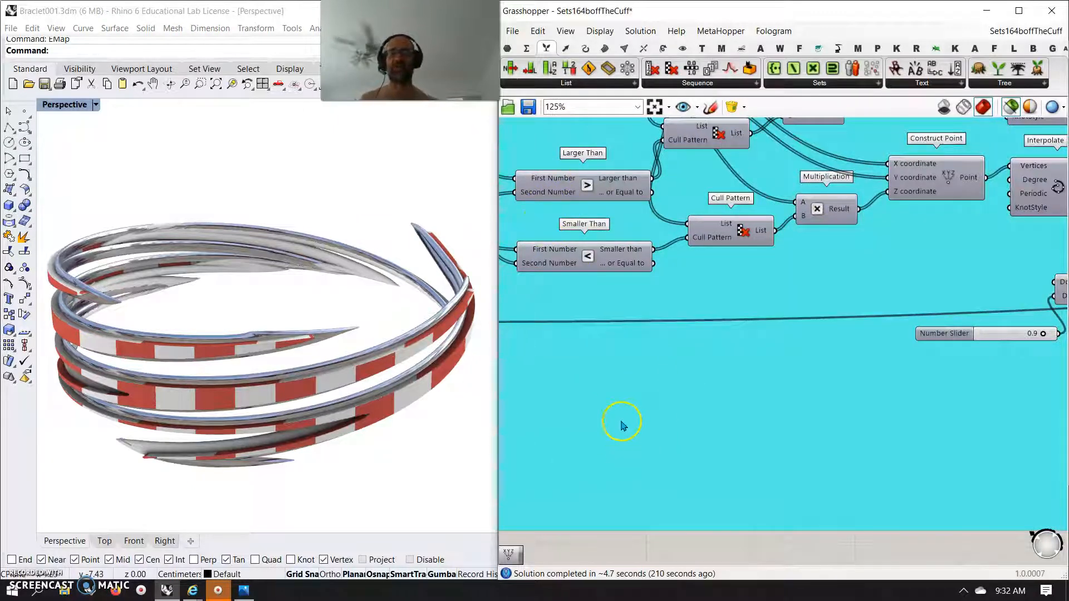
scroll(641, 426, down, 4)
scroll(692, 511, down, 3)
right_drag(711, 506, 752, 422)
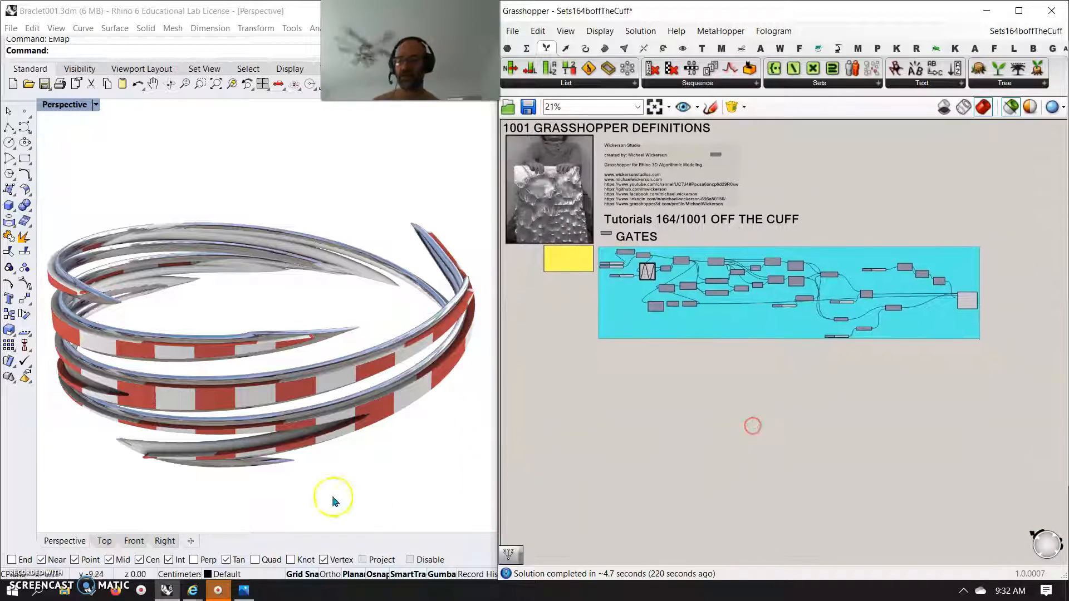